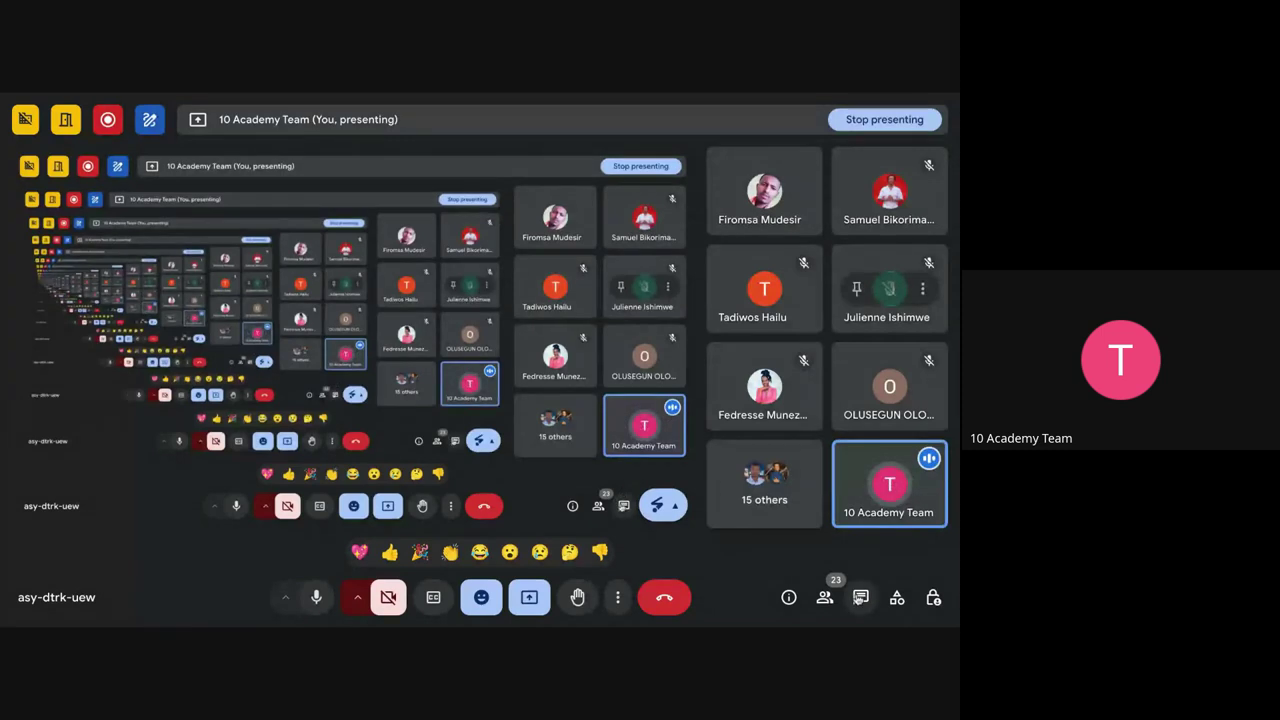
# - Check the in-call messages in the meeting chat and close the chat
pyautogui.click(859, 597)
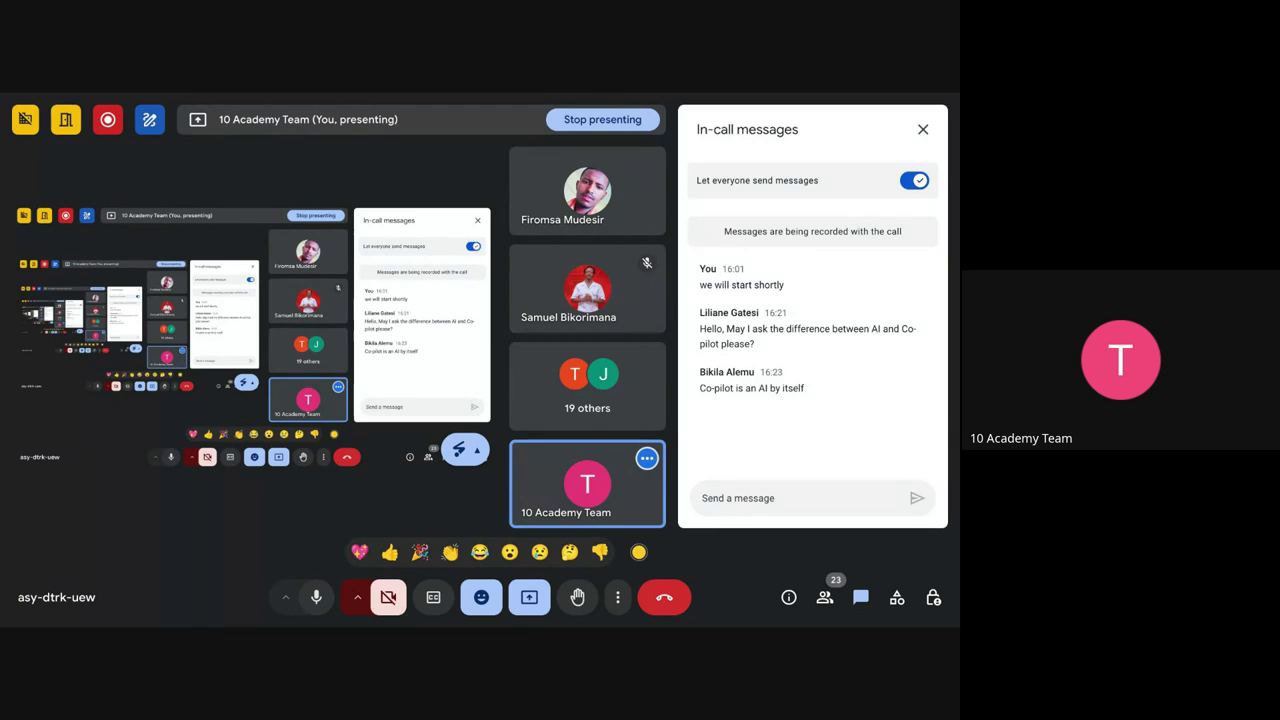
pyautogui.click(923, 129)
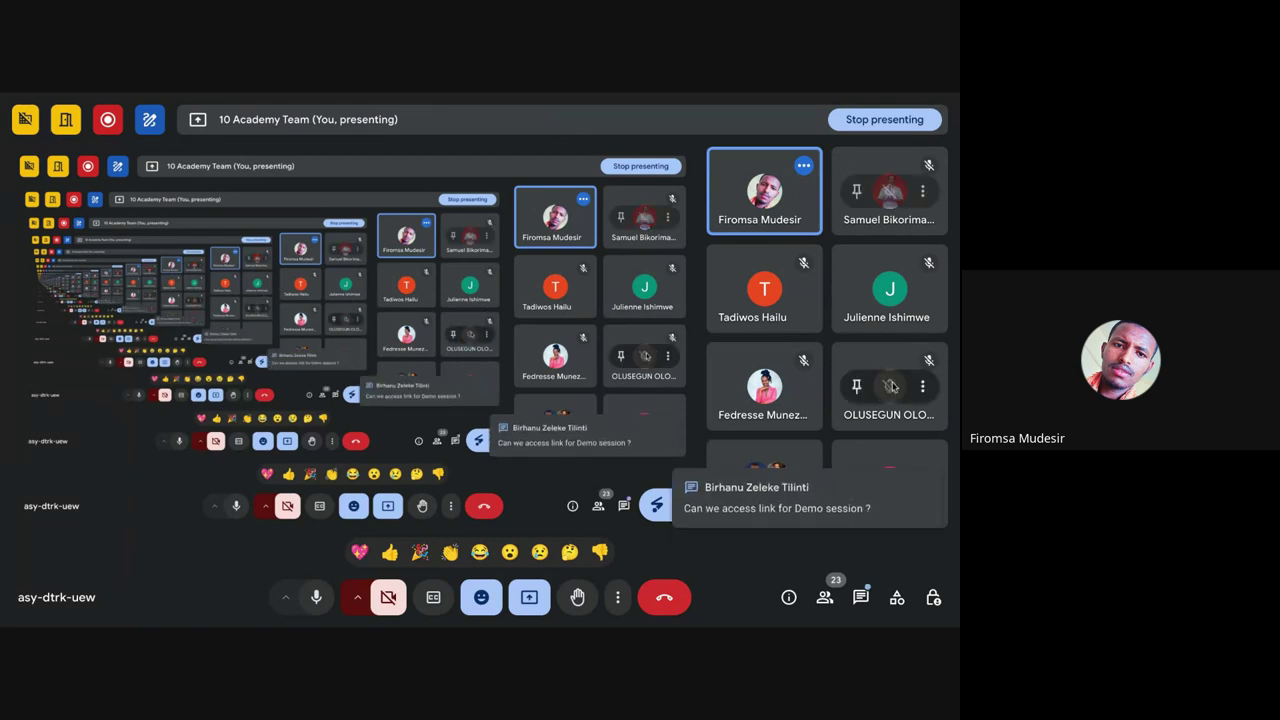
pyautogui.click(890, 386)
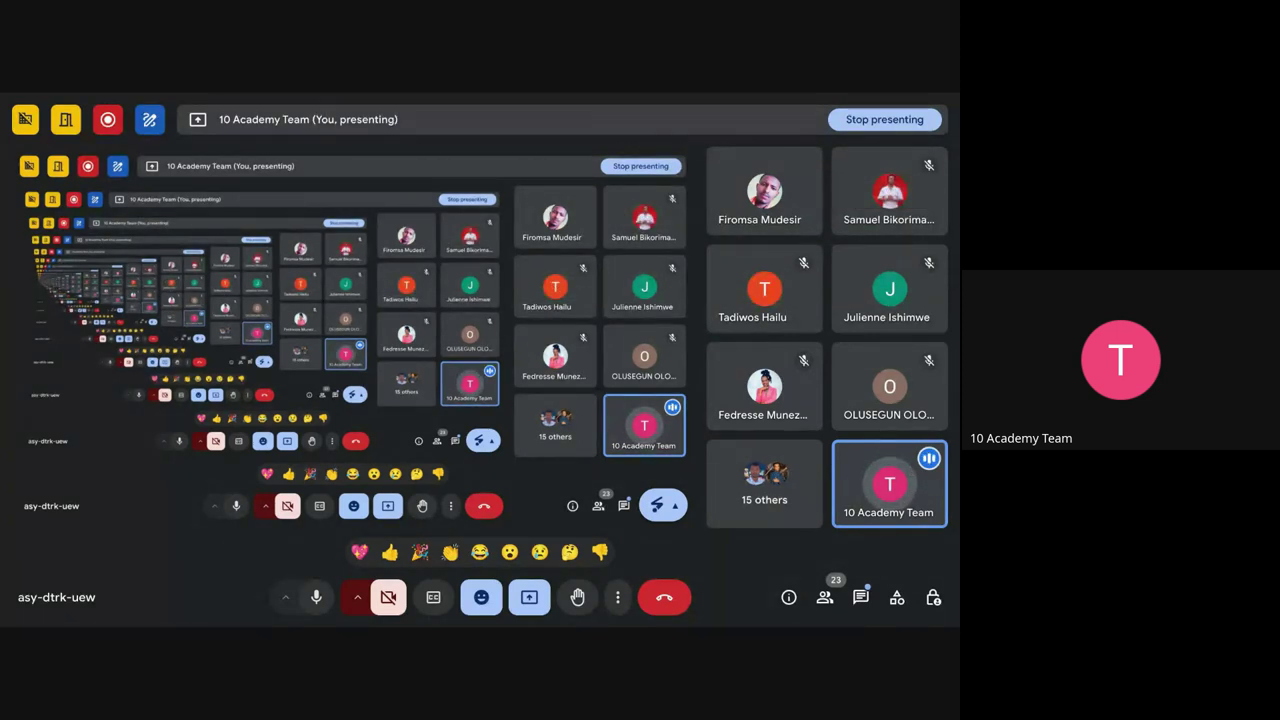
# - Switch to the Google Slides presentation and open the Demo spreadsheet linked below the DEMO image on slide 17
pyautogui.click(706, 96)
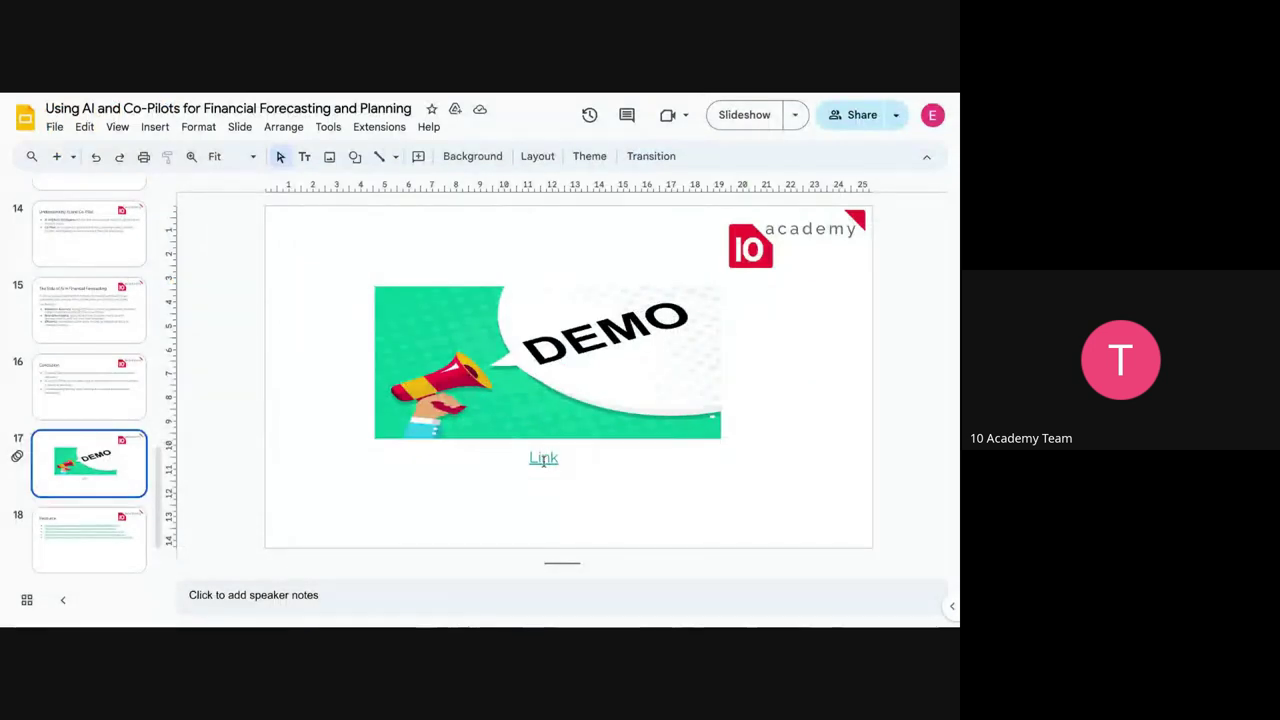
pyautogui.click(543, 459)
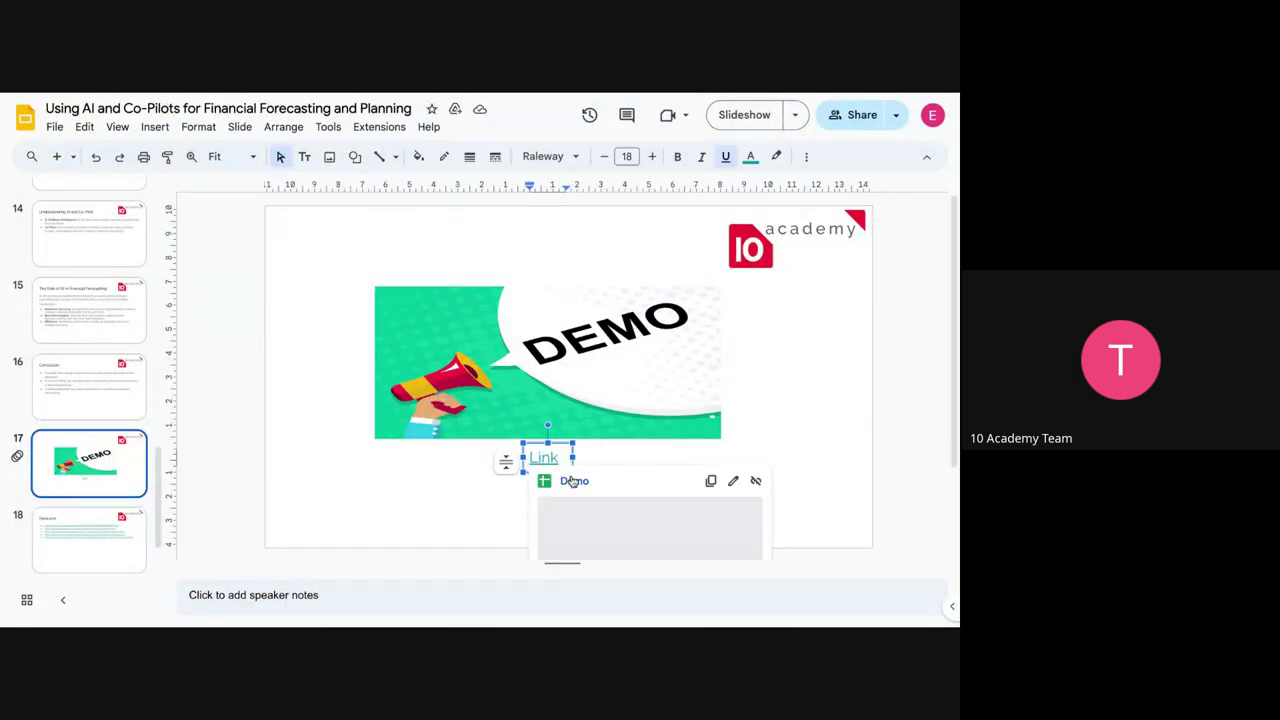
pyautogui.click(573, 481)
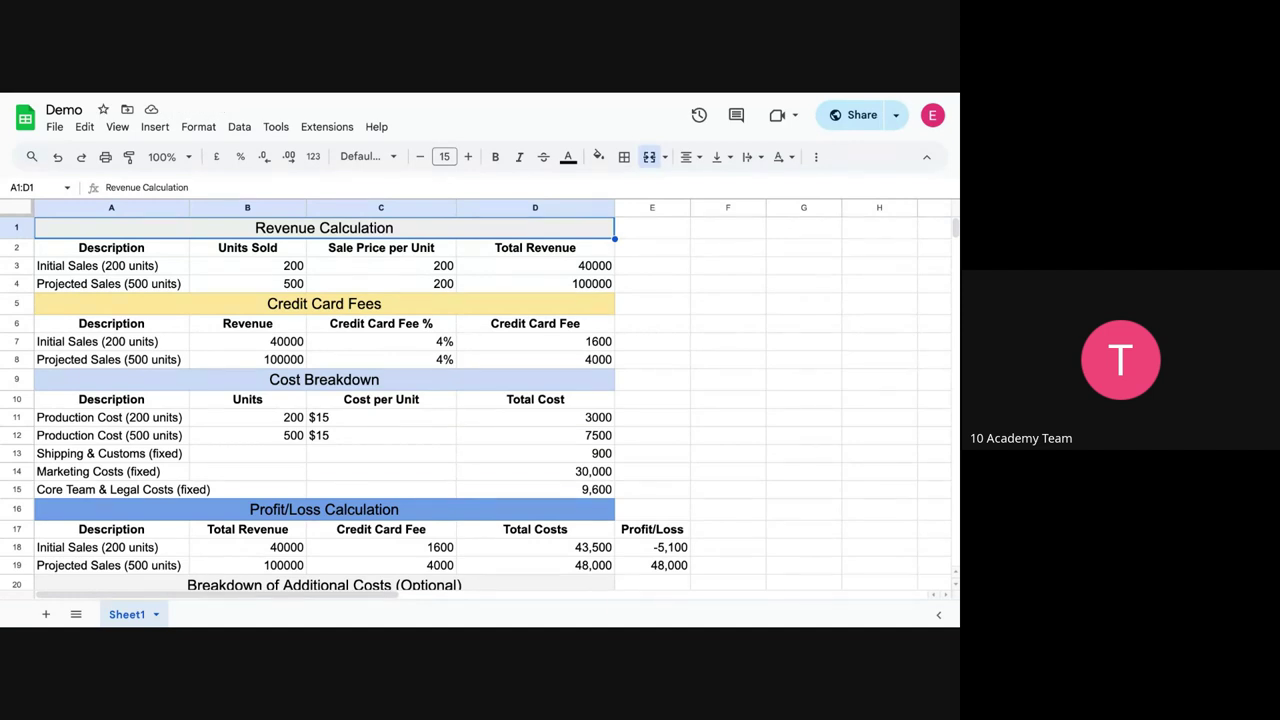
pyautogui.scroll(-5, 345, 283)
pyautogui.scroll(5, 345, 283)
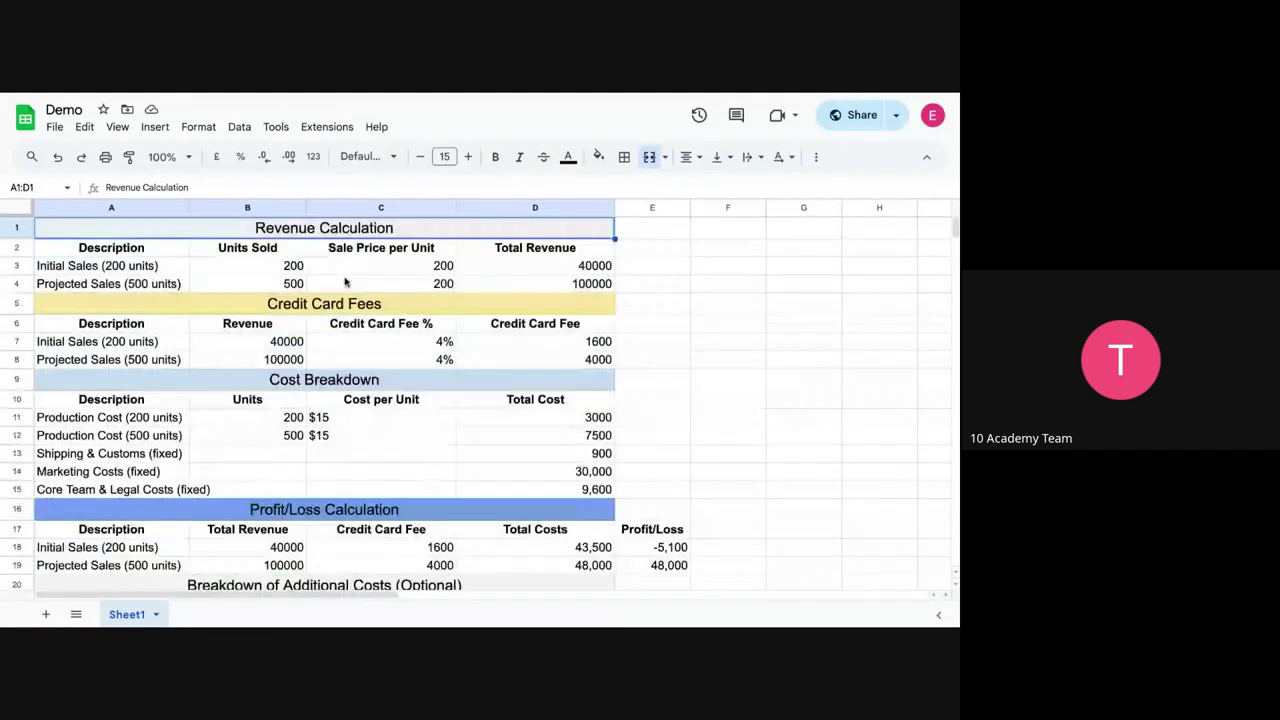
pyautogui.scroll(-2, 345, 283)
pyautogui.scroll(2, 345, 283)
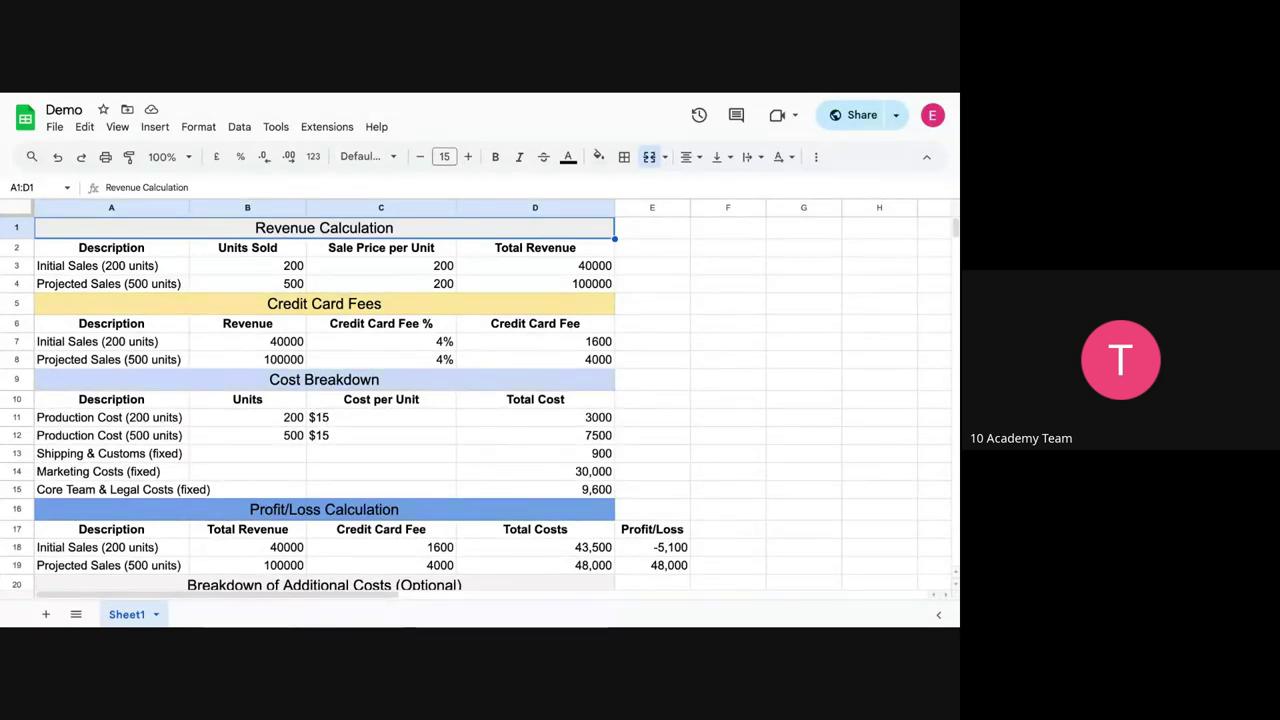
pyautogui.hotkey('alt', 'Tab')
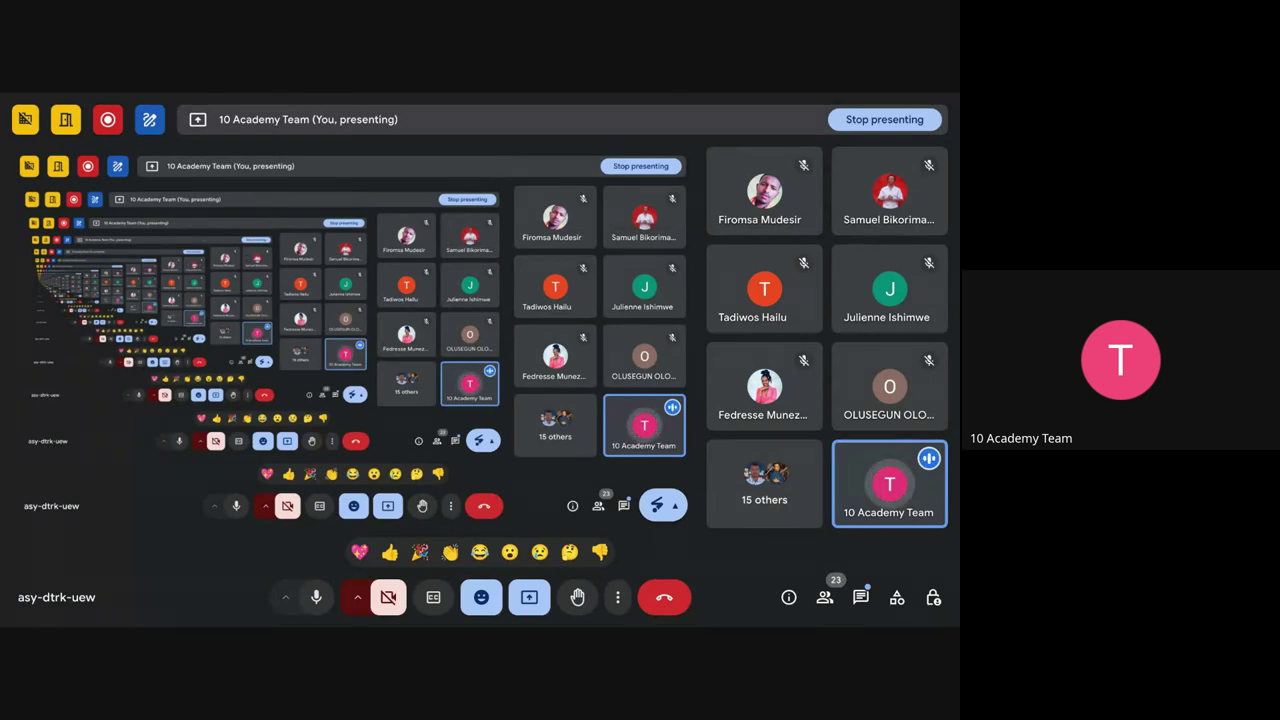
pyautogui.hotkey('alt', 'Tab')
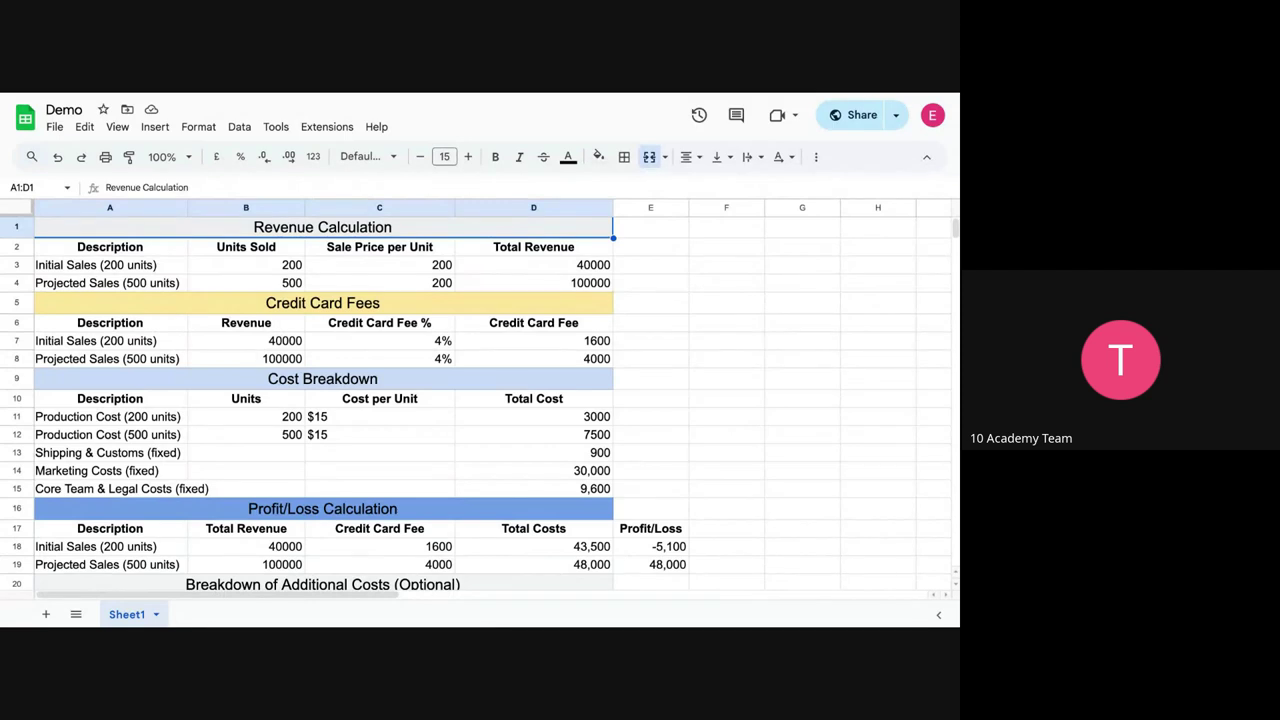
# - Inspect the initial sales row's description, units sold, sale price per unit and total revenue in the Revenue Calculation section
pyautogui.click(155, 265)
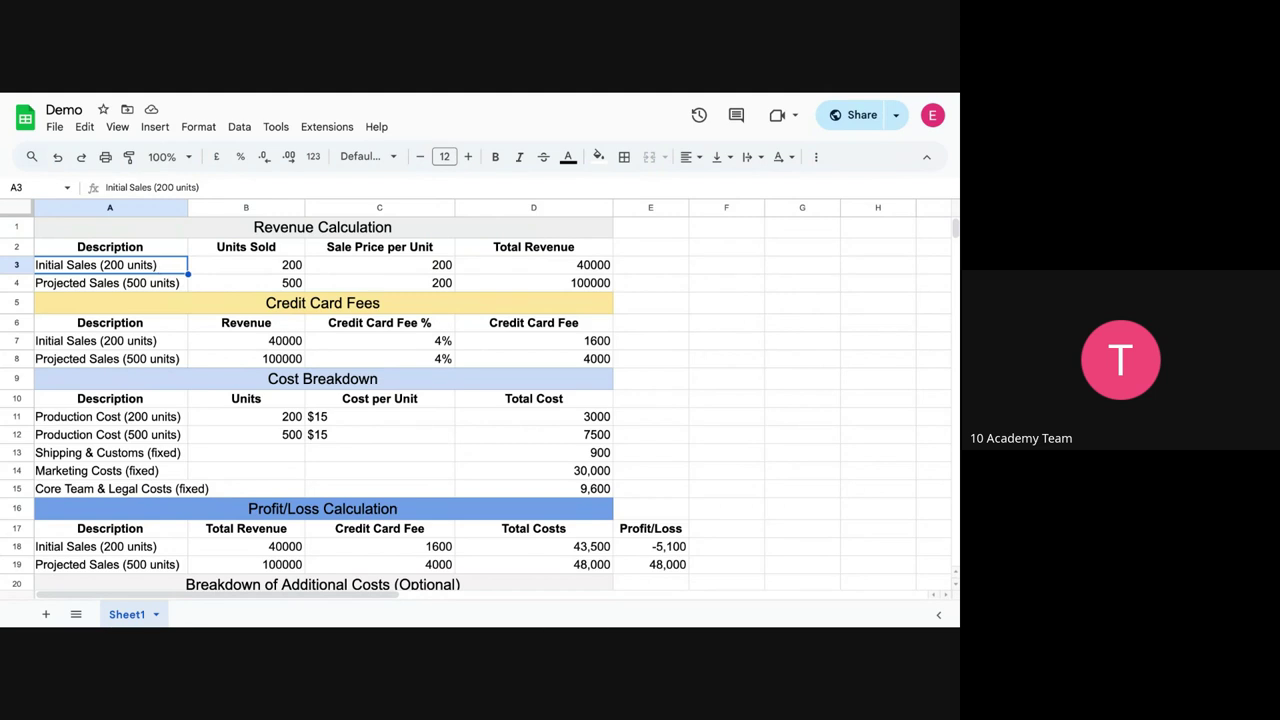
pyautogui.click(298, 265)
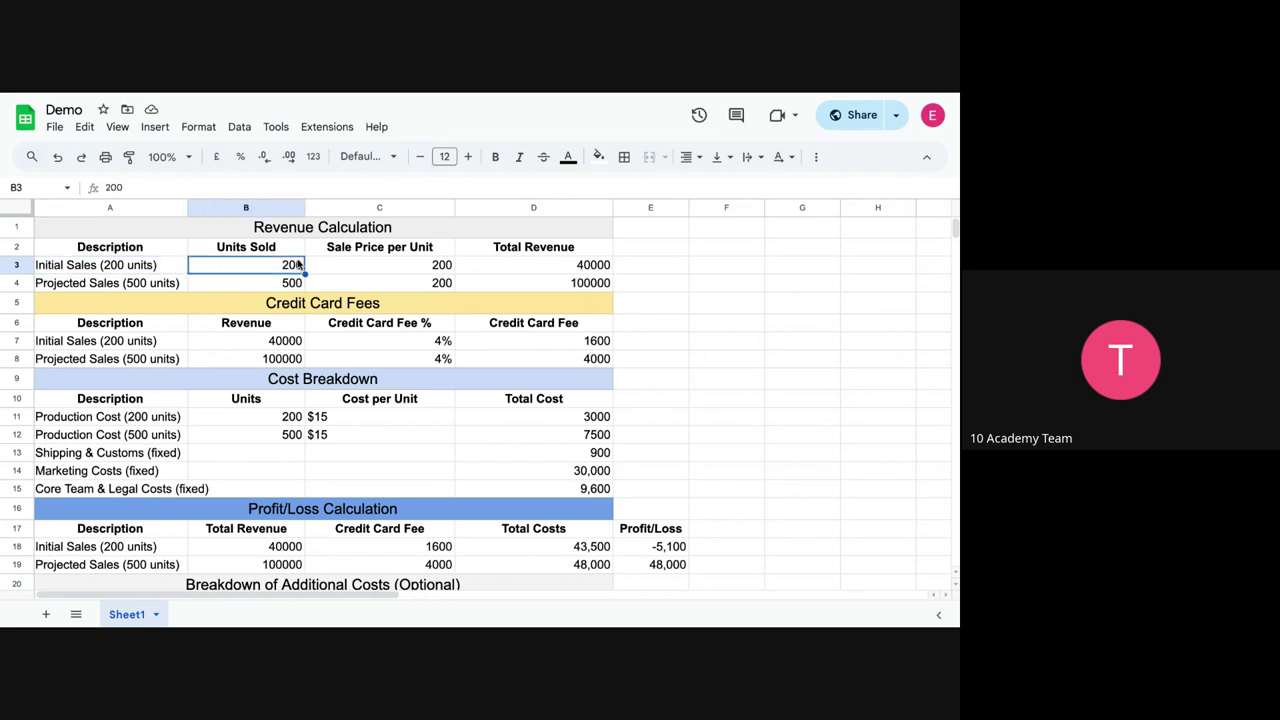
pyautogui.click(379, 267)
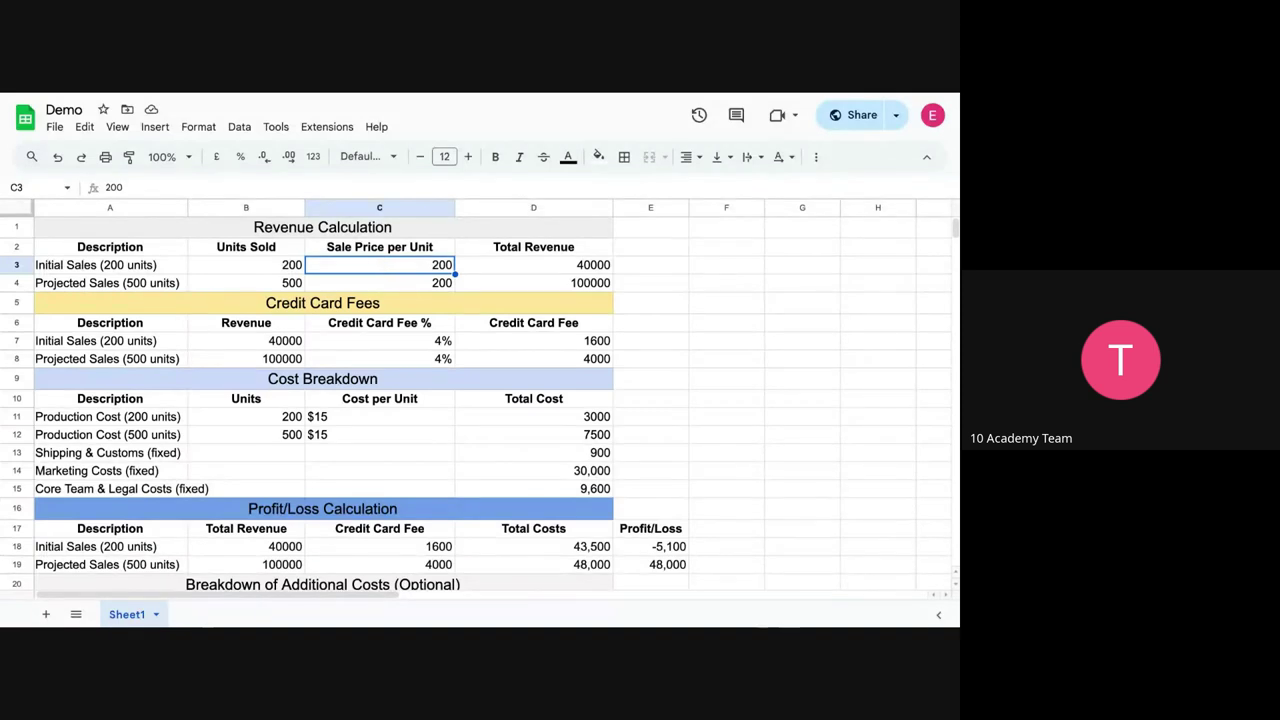
pyautogui.click(551, 266)
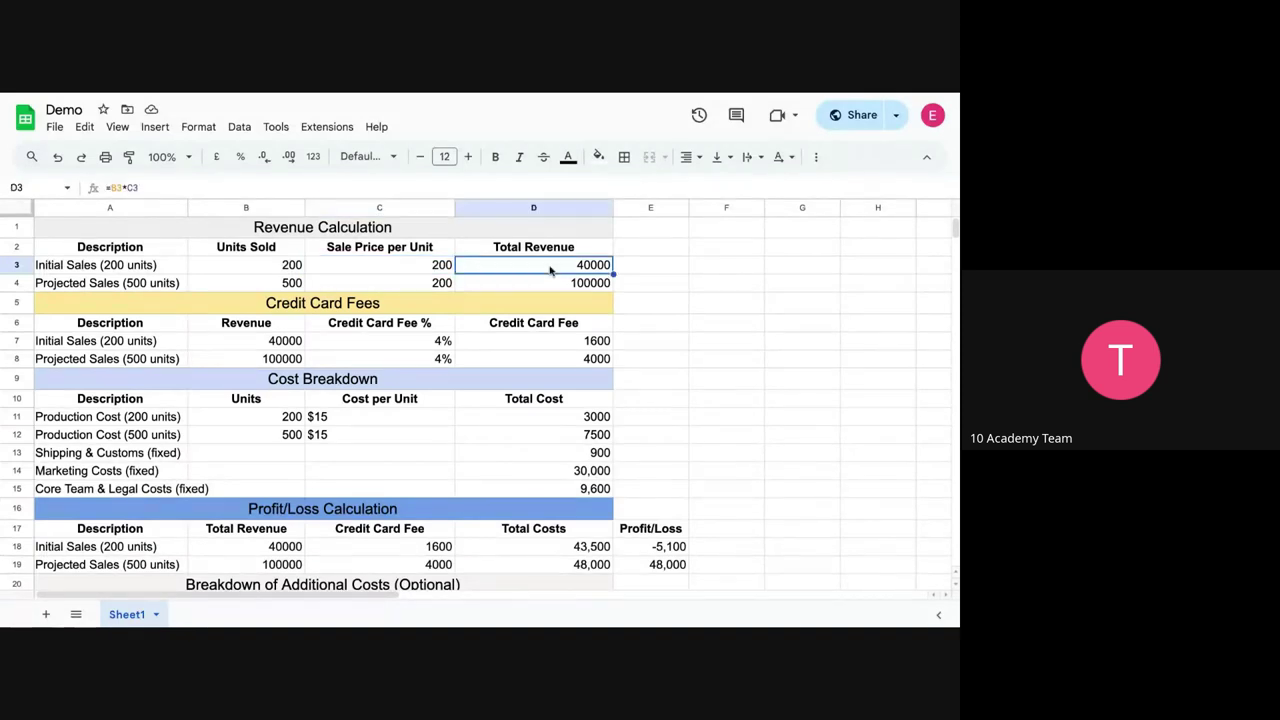
# - Clear the initial sales' total revenue in D3 and re-enter it as units sold times sale price, =B3*C3
pyautogui.doubleClick(551, 266)
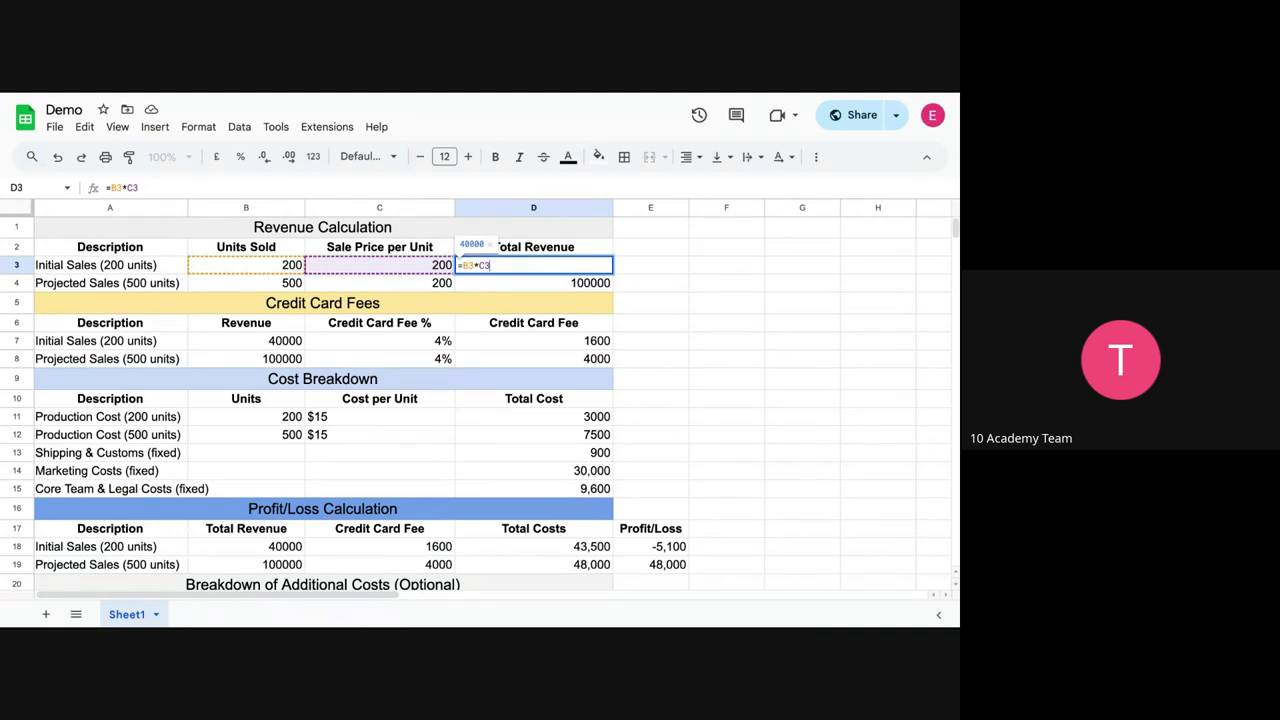
pyautogui.press('BackSpace')
pyautogui.press('BackSpace')
pyautogui.press('BackSpace')
pyautogui.press('BackSpace')
pyautogui.press('BackSpace')
pyautogui.press('BackSpace')
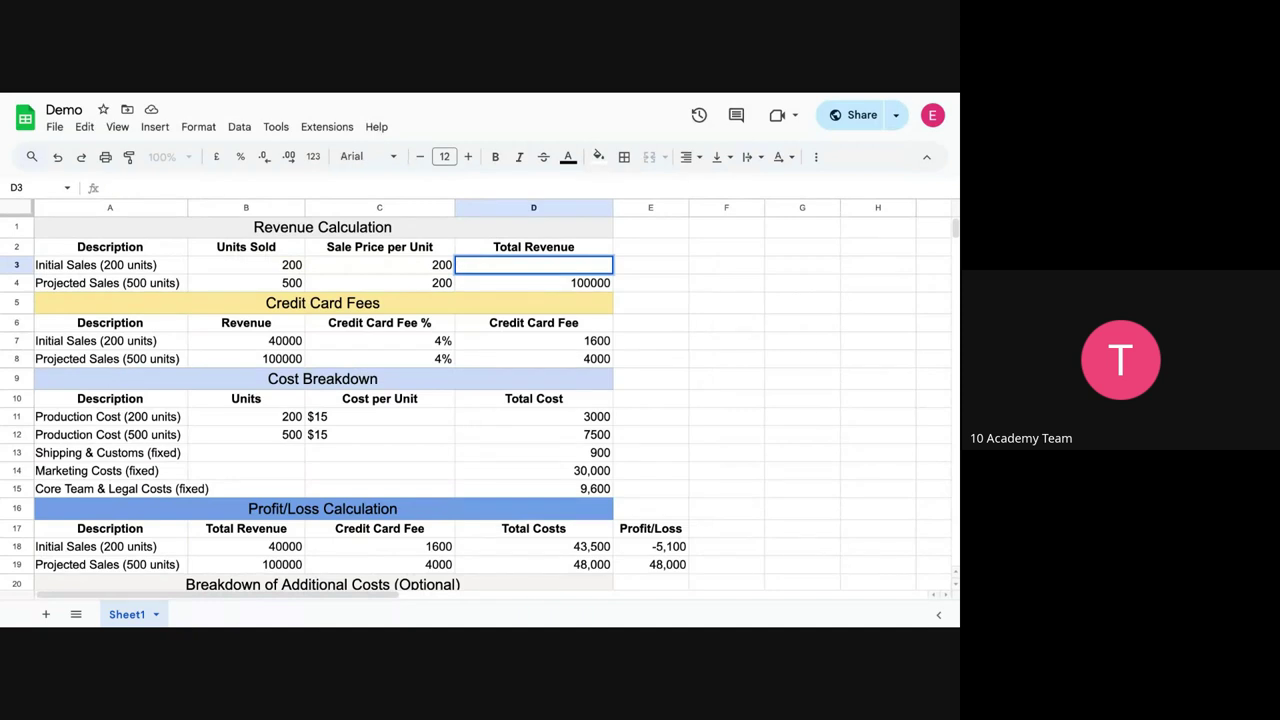
pyautogui.write('=')
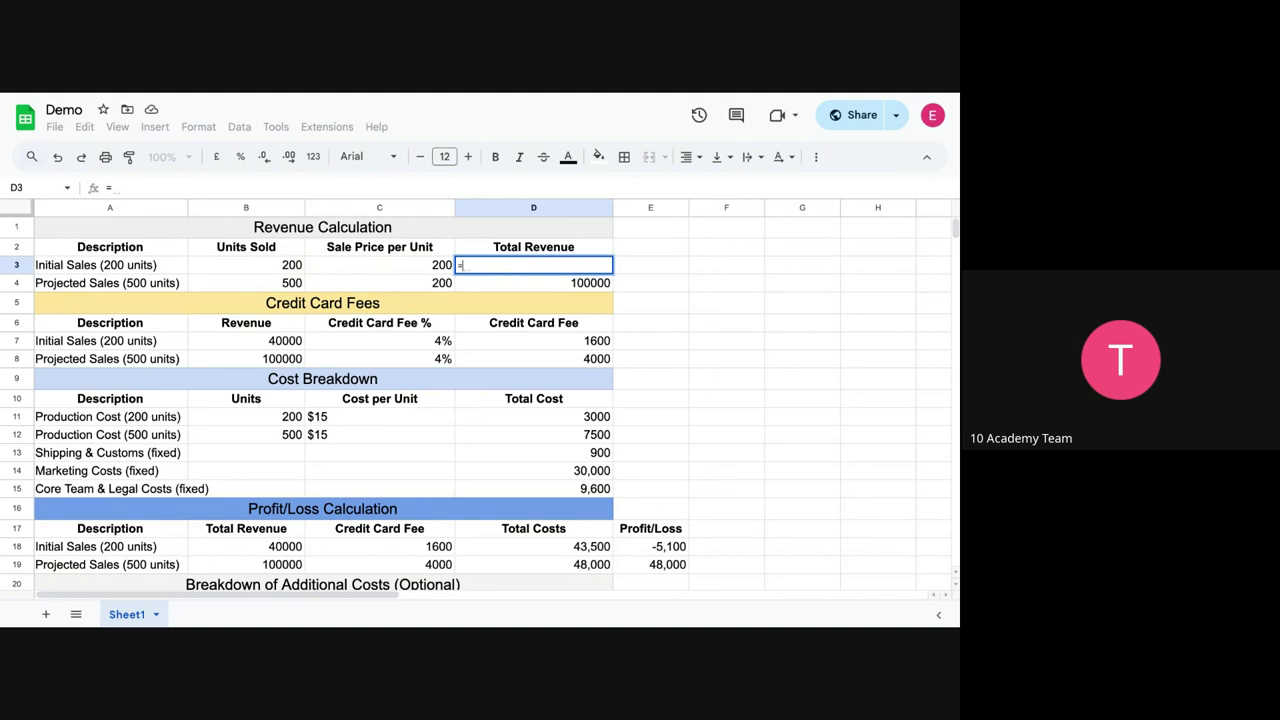
pyautogui.press('BackSpace')
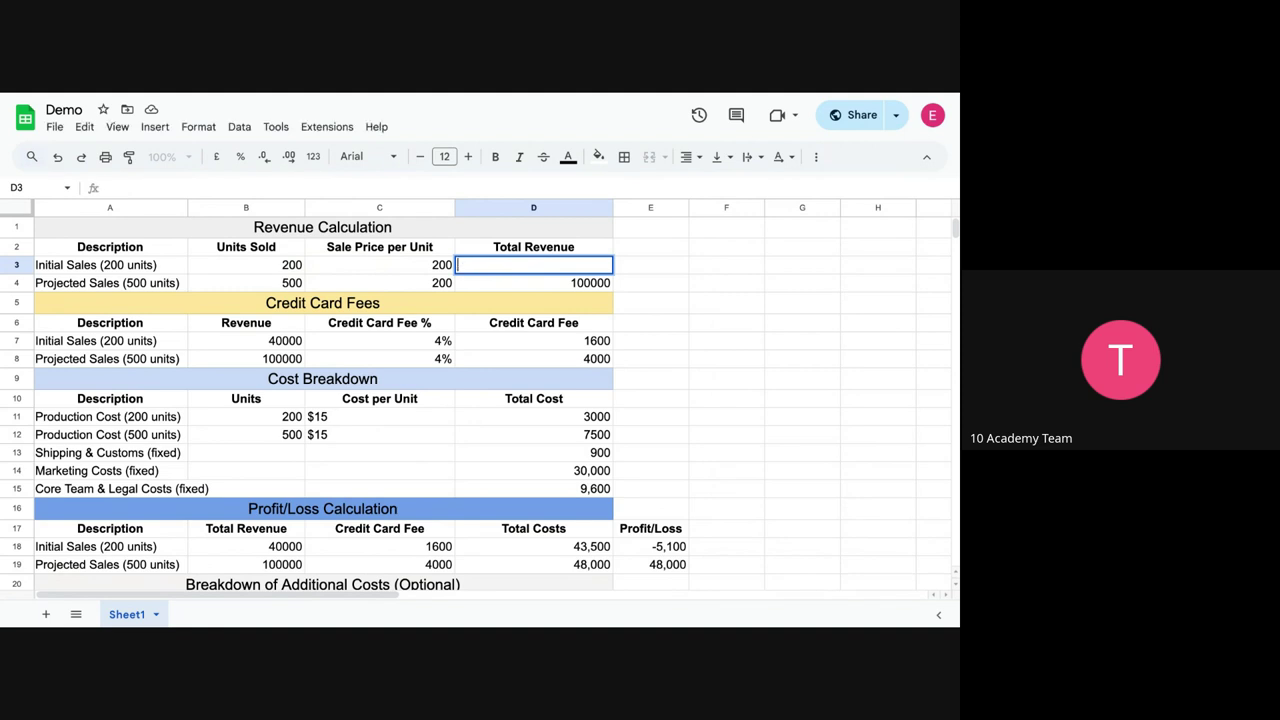
pyautogui.write('=')
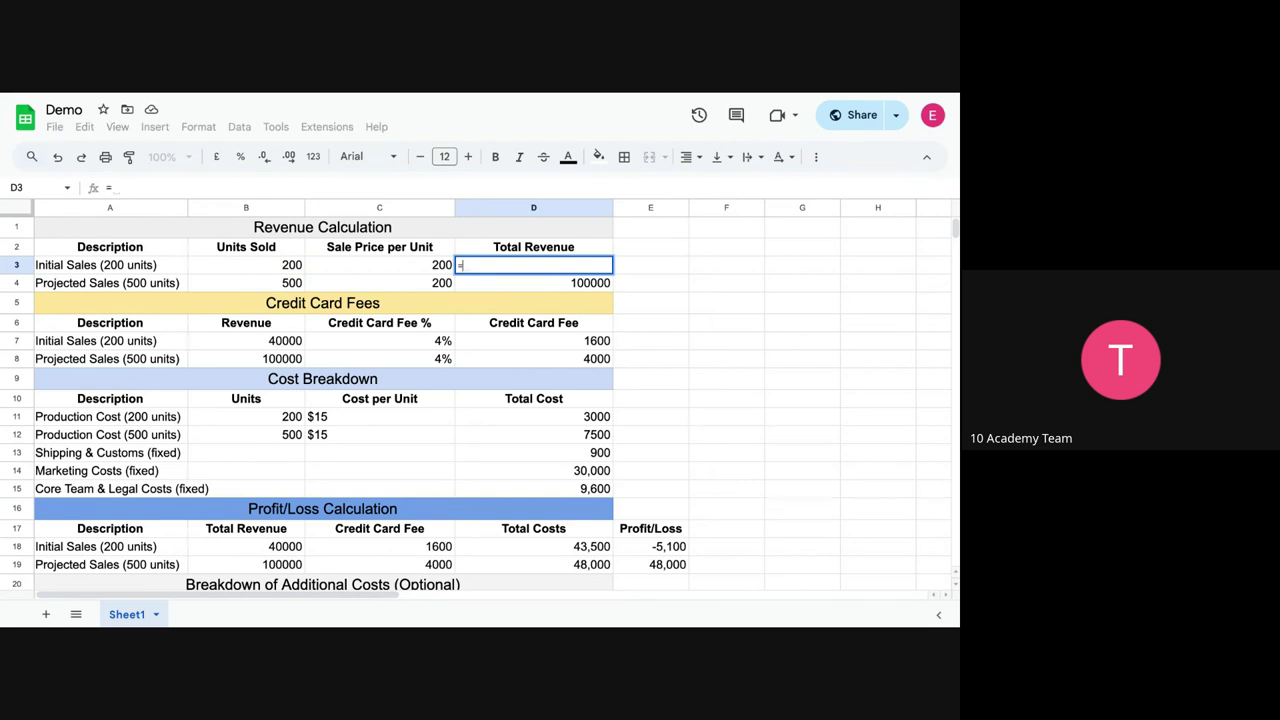
pyautogui.click(283, 268)
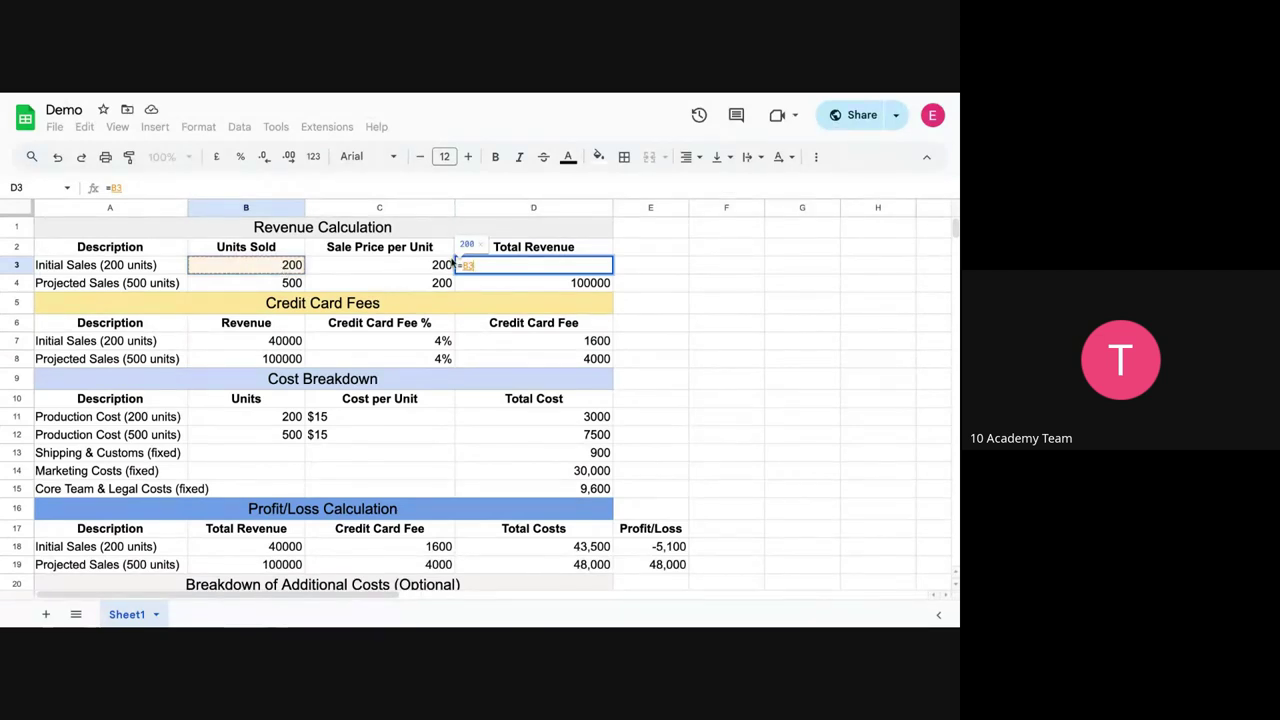
pyautogui.write('*')
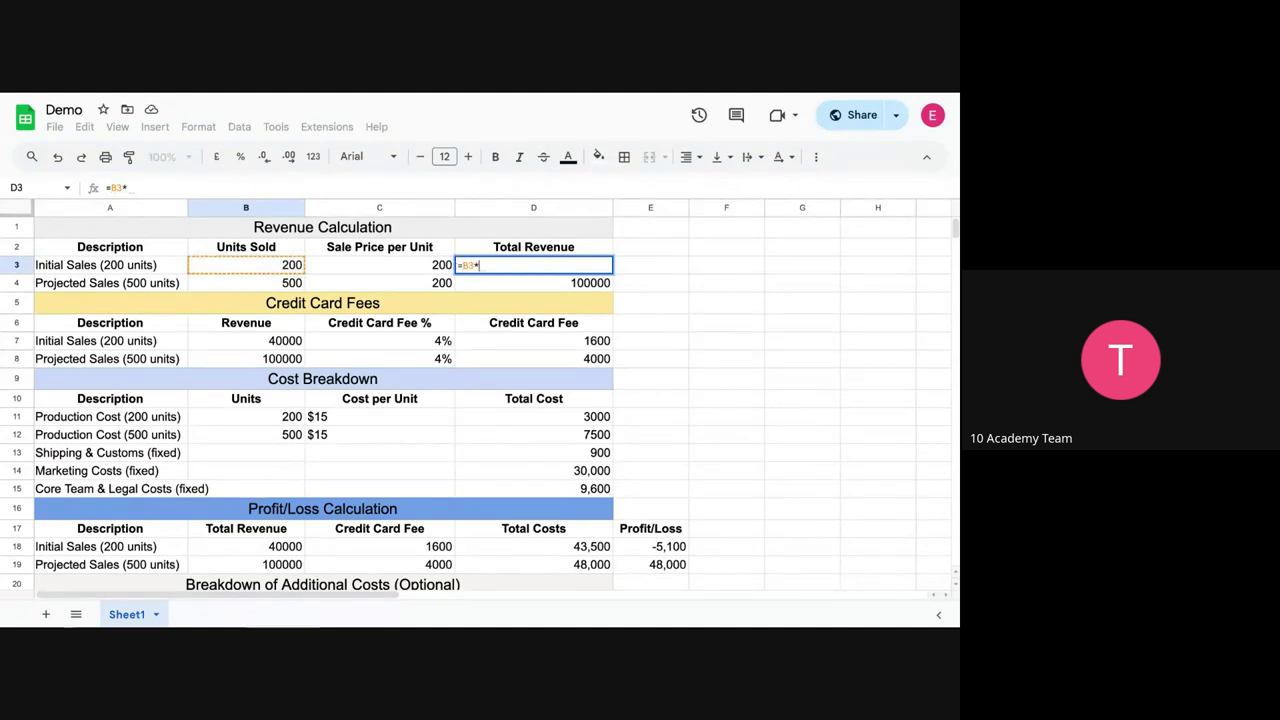
pyautogui.click(408, 268)
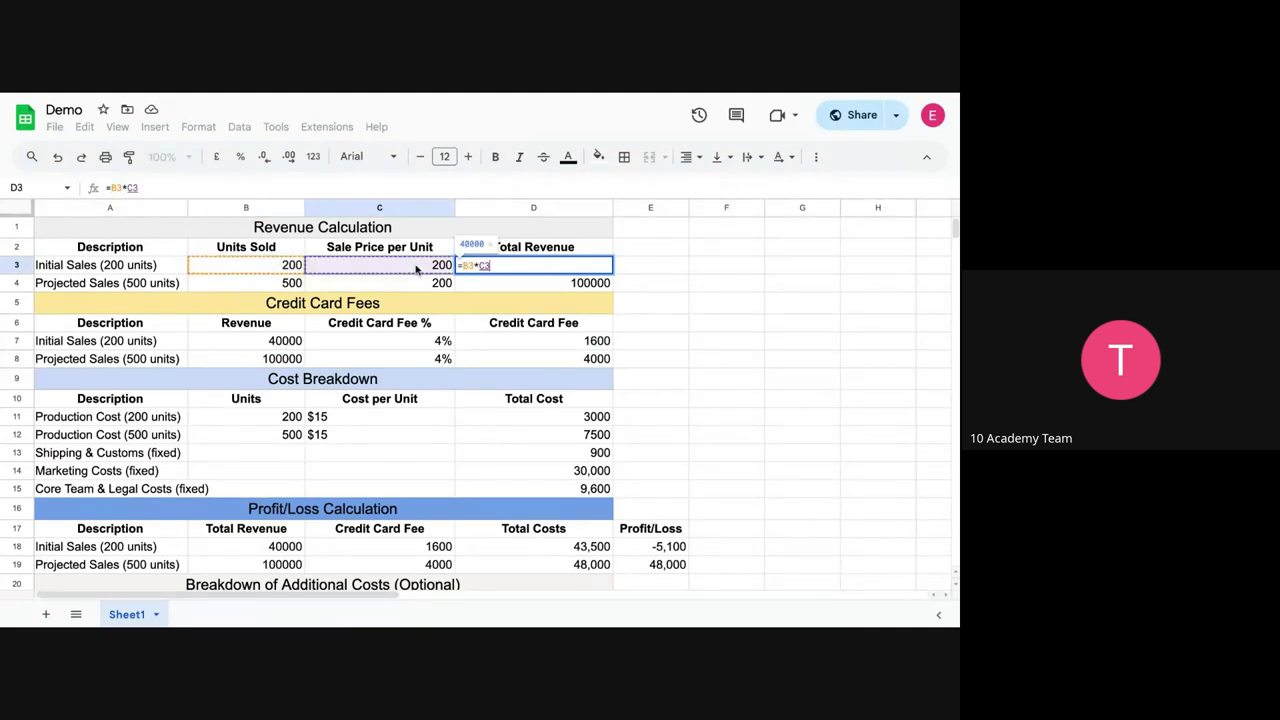
pyautogui.press('Return')
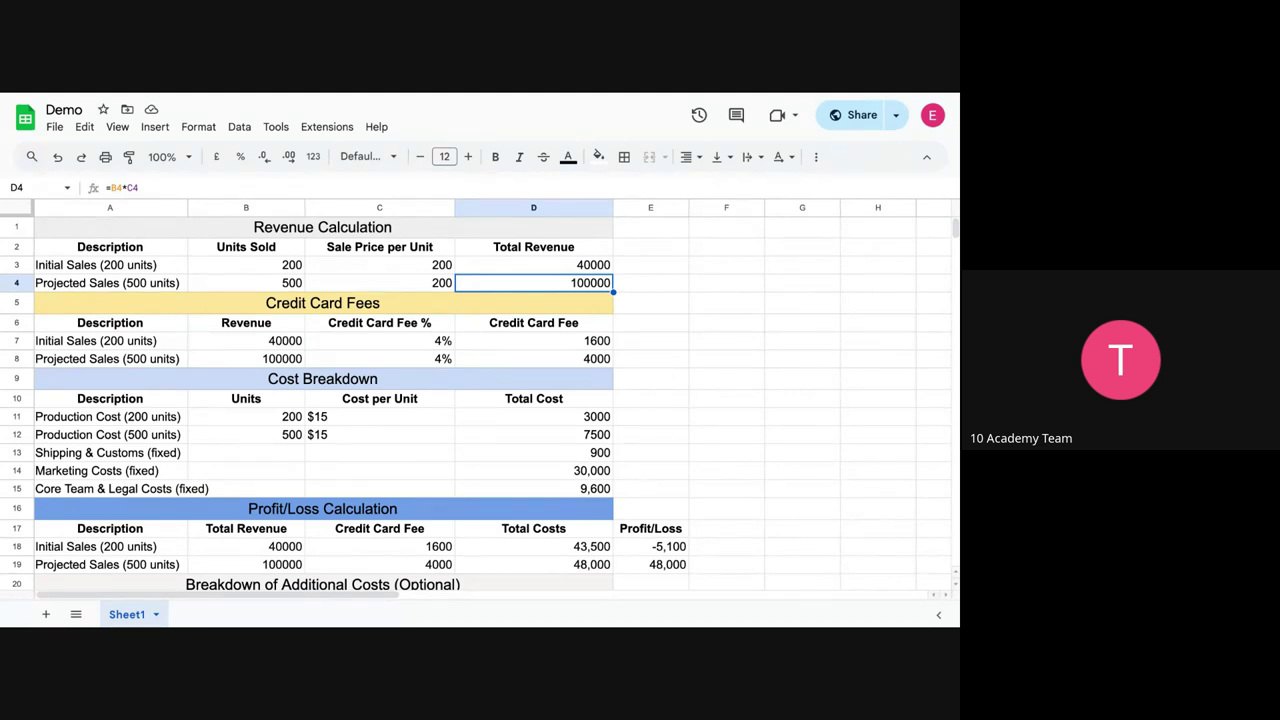
# - Examine the projected sales' total revenue formula in D4 and the revenue and fee percentages in the Credit Card Fees section
pyautogui.doubleClick(494, 283)
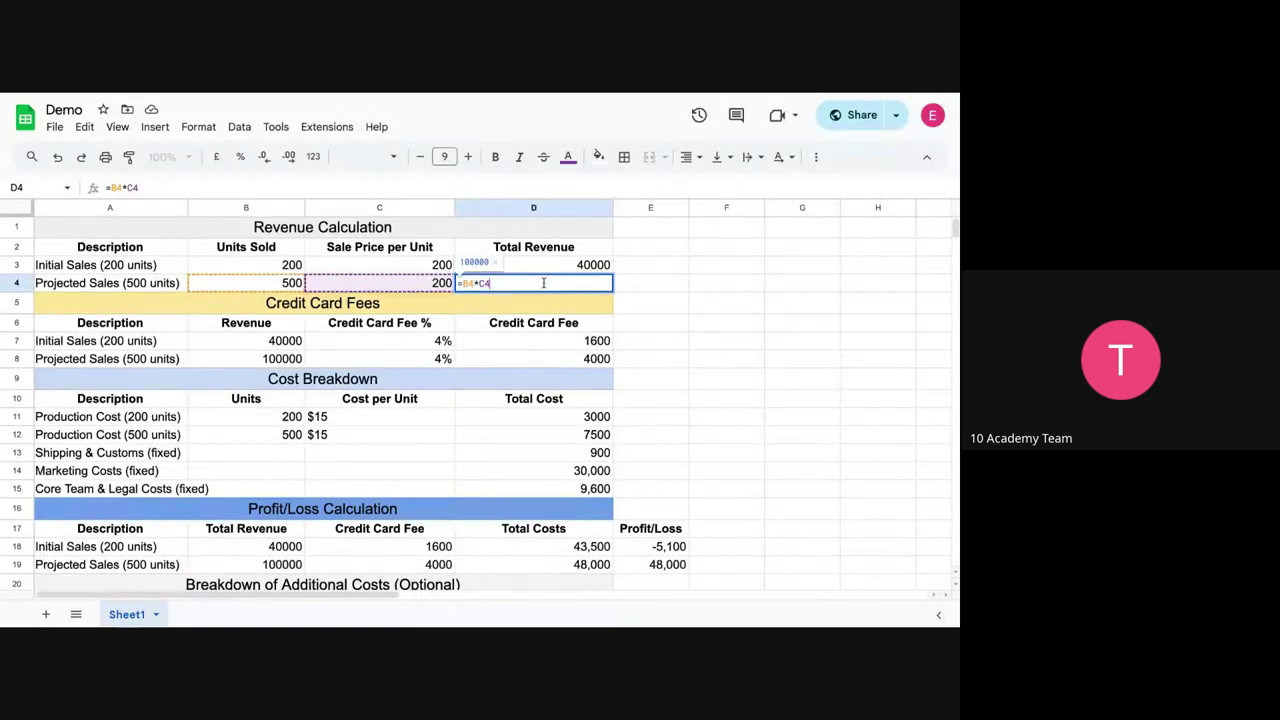
pyautogui.click(506, 322)
pyautogui.scroll(-1, 507, 335)
pyautogui.scroll(1, 506, 335)
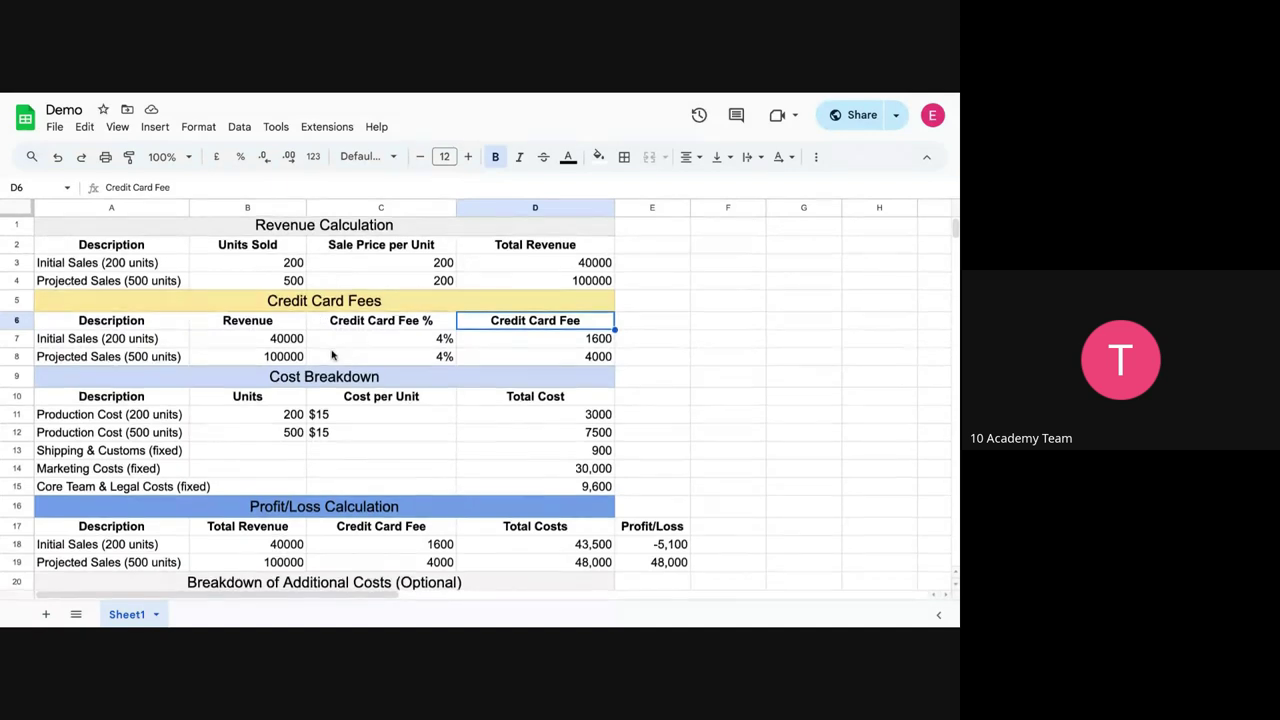
pyautogui.scroll(-1, 337, 328)
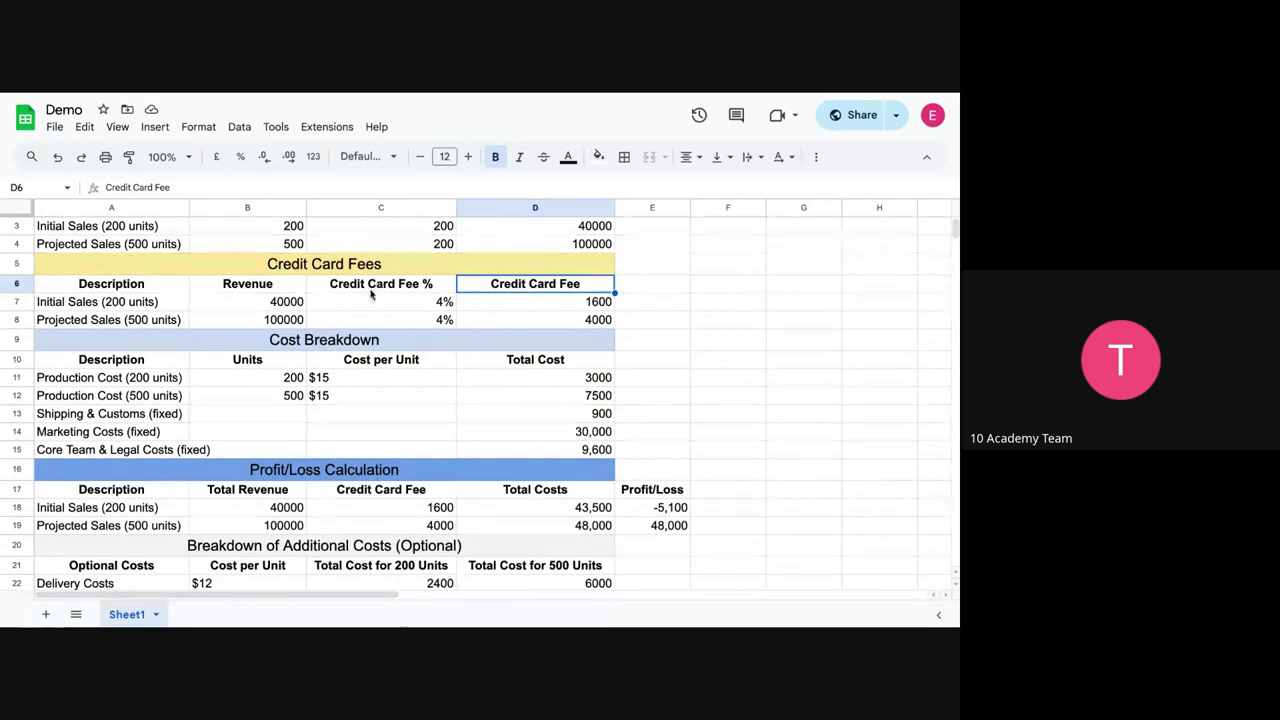
pyautogui.scroll(-1, 371, 294)
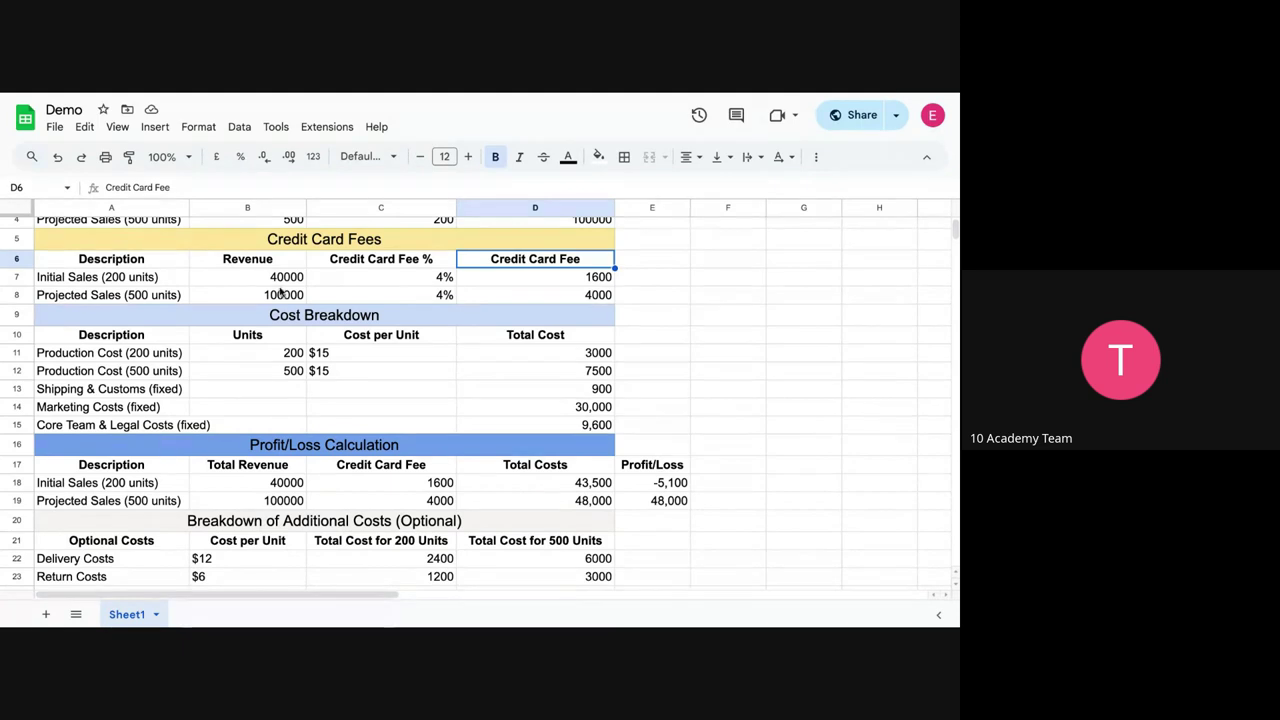
pyautogui.scroll(2, 282, 292)
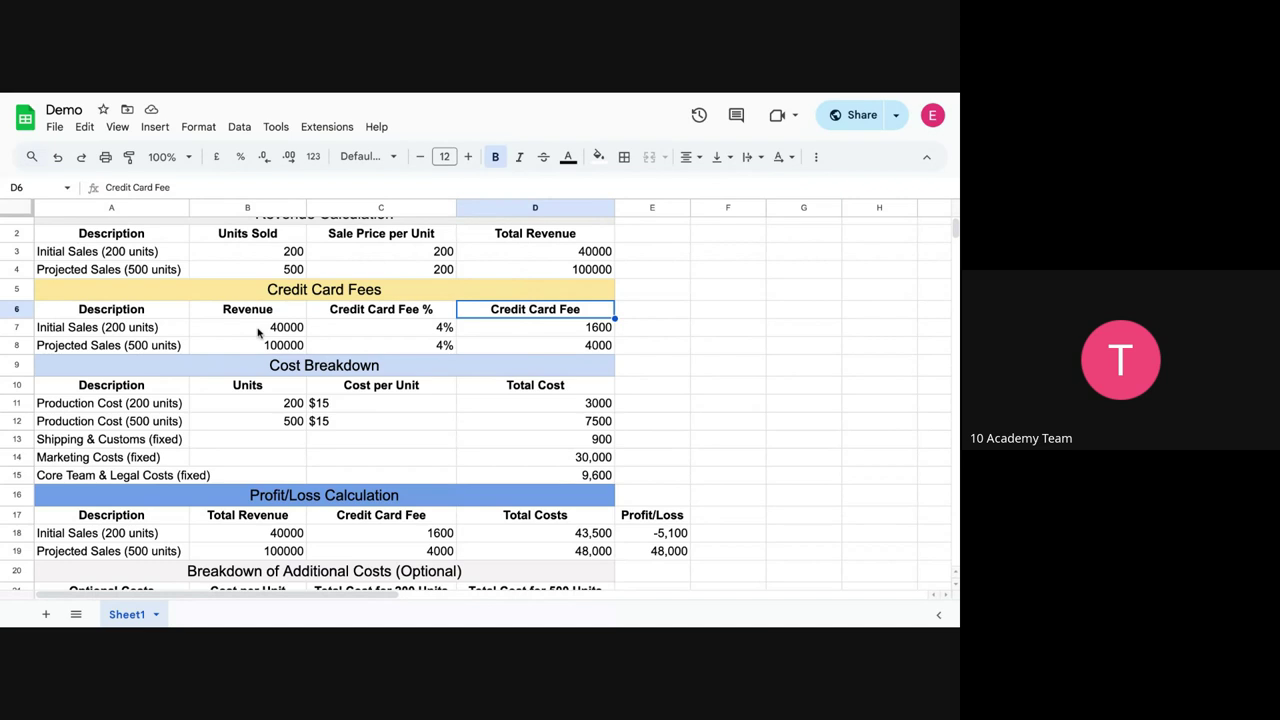
pyautogui.scroll(-1, 262, 328)
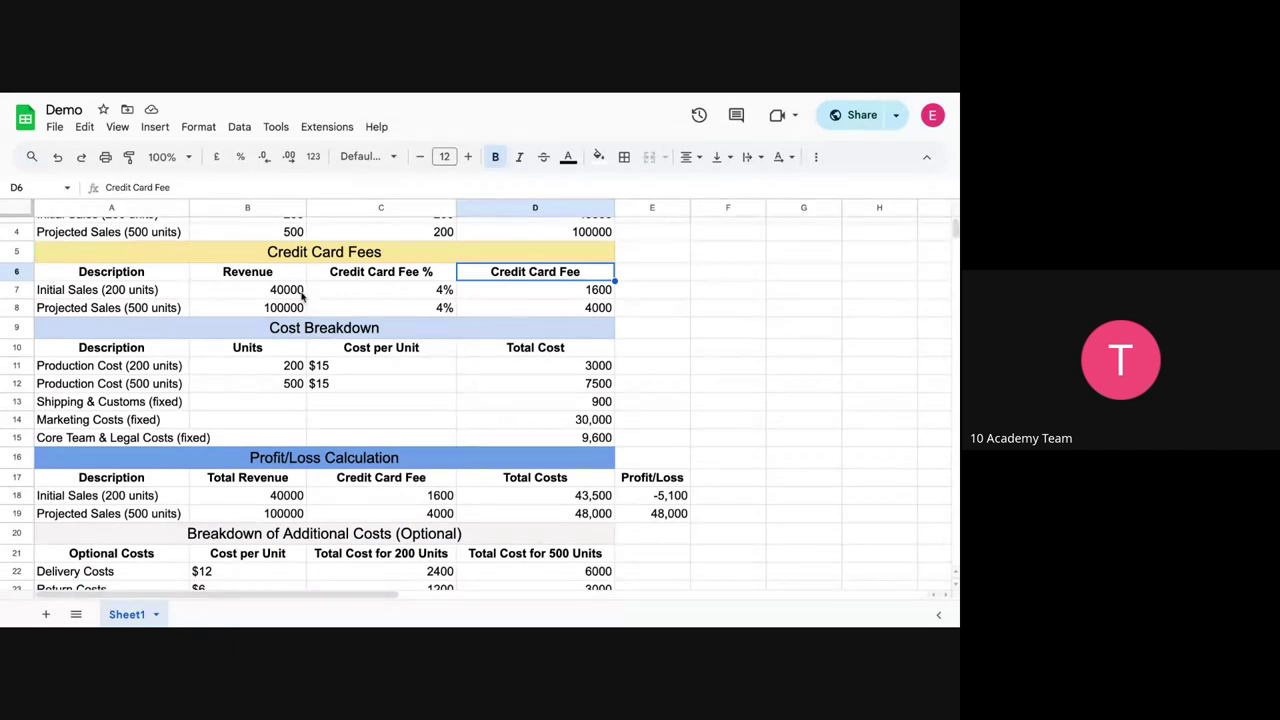
pyautogui.scroll(1, 252, 329)
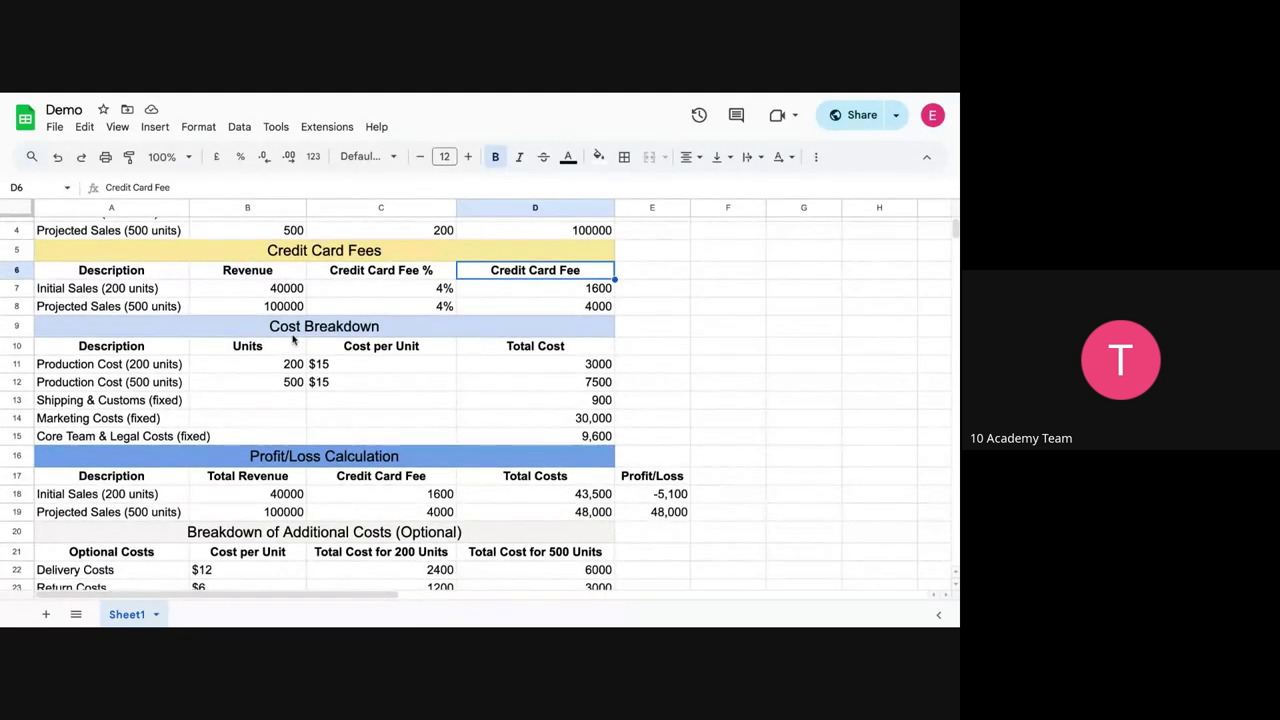
# - Clear the initial sales' credit card fee in D7 and re-enter it as the row's revenue times 4%, =B7*0.04
pyautogui.click(512, 291)
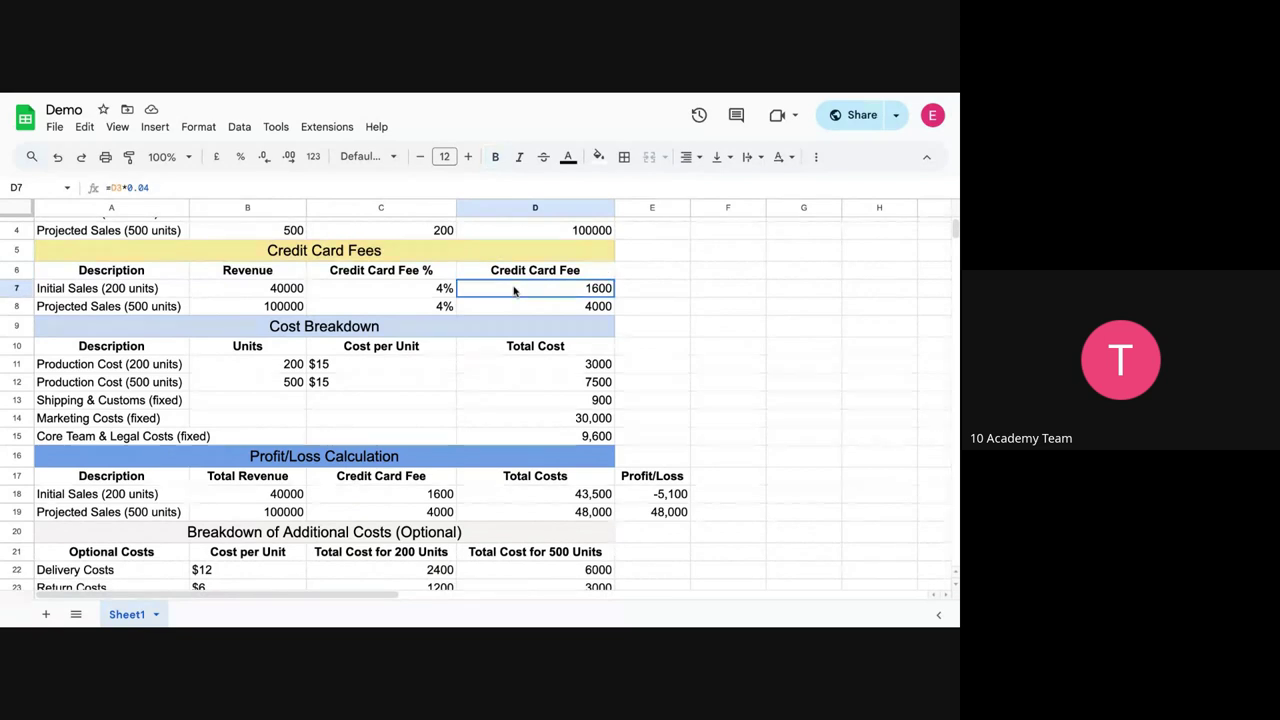
pyautogui.doubleClick(514, 290)
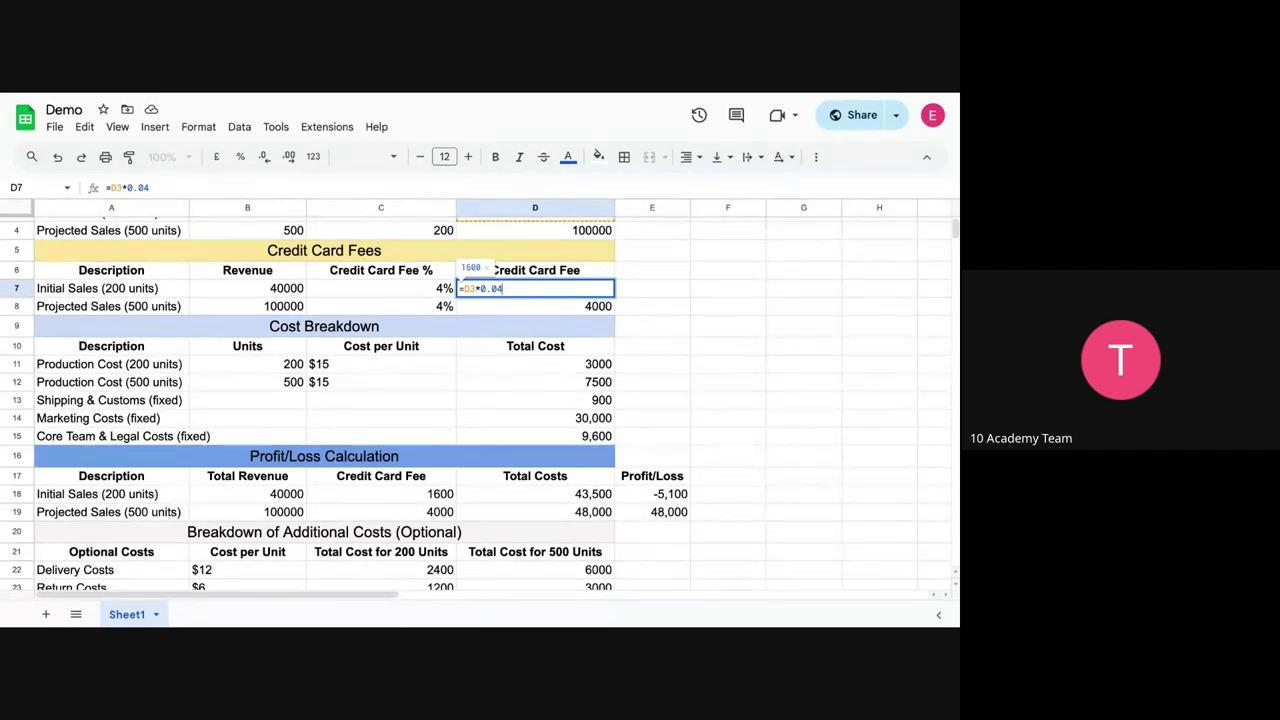
pyautogui.moveTo(482, 288); pyautogui.dragTo(503, 288)
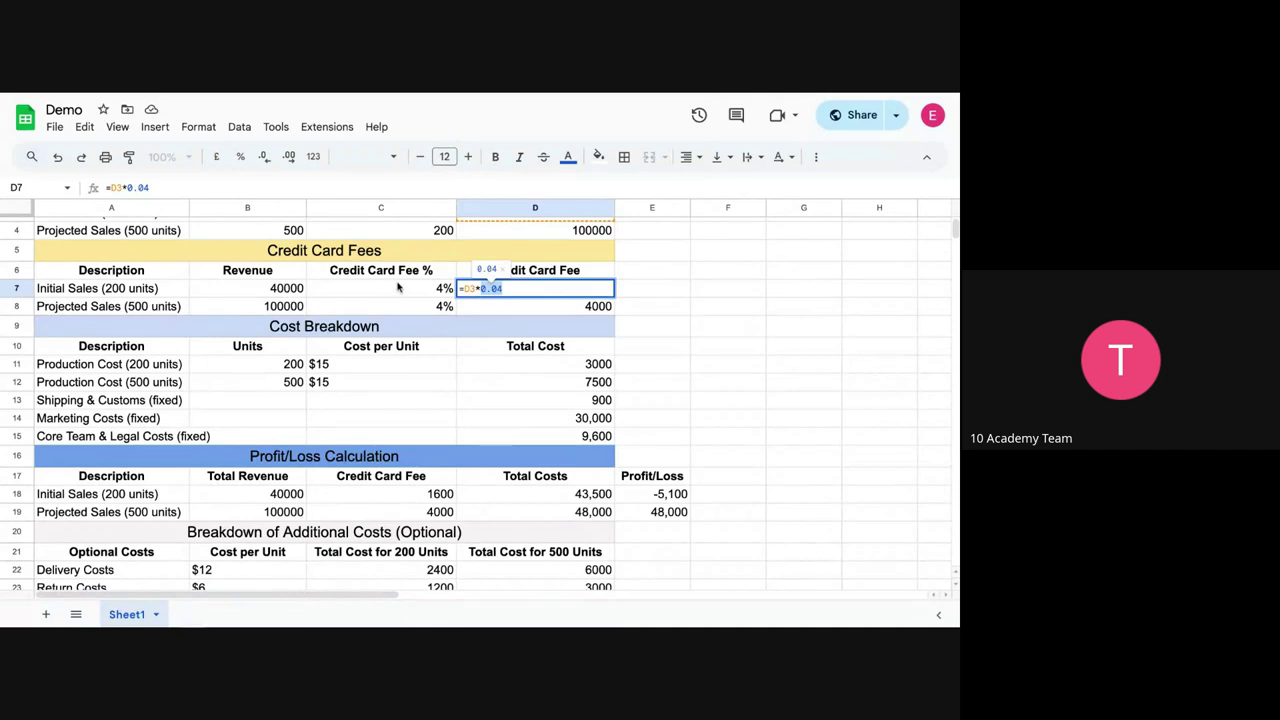
pyautogui.hotkey('ctrl', 'a')
pyautogui.press('BackSpace')
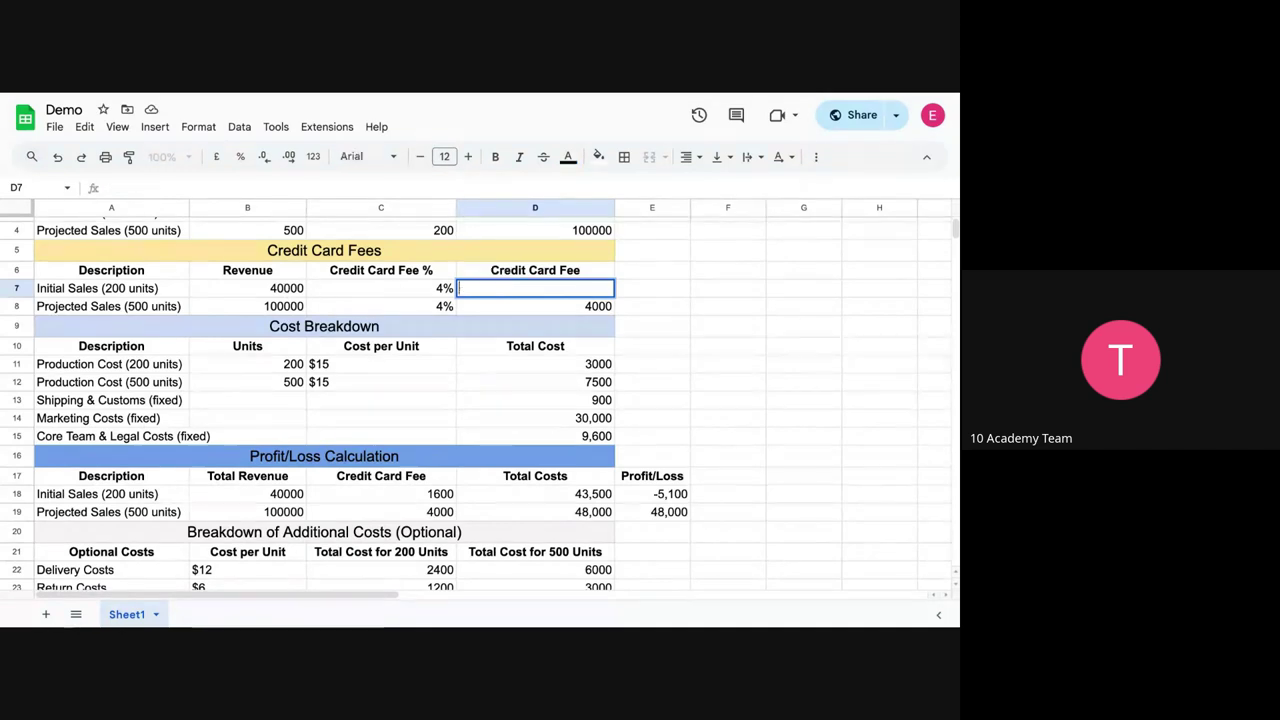
pyautogui.write('=')
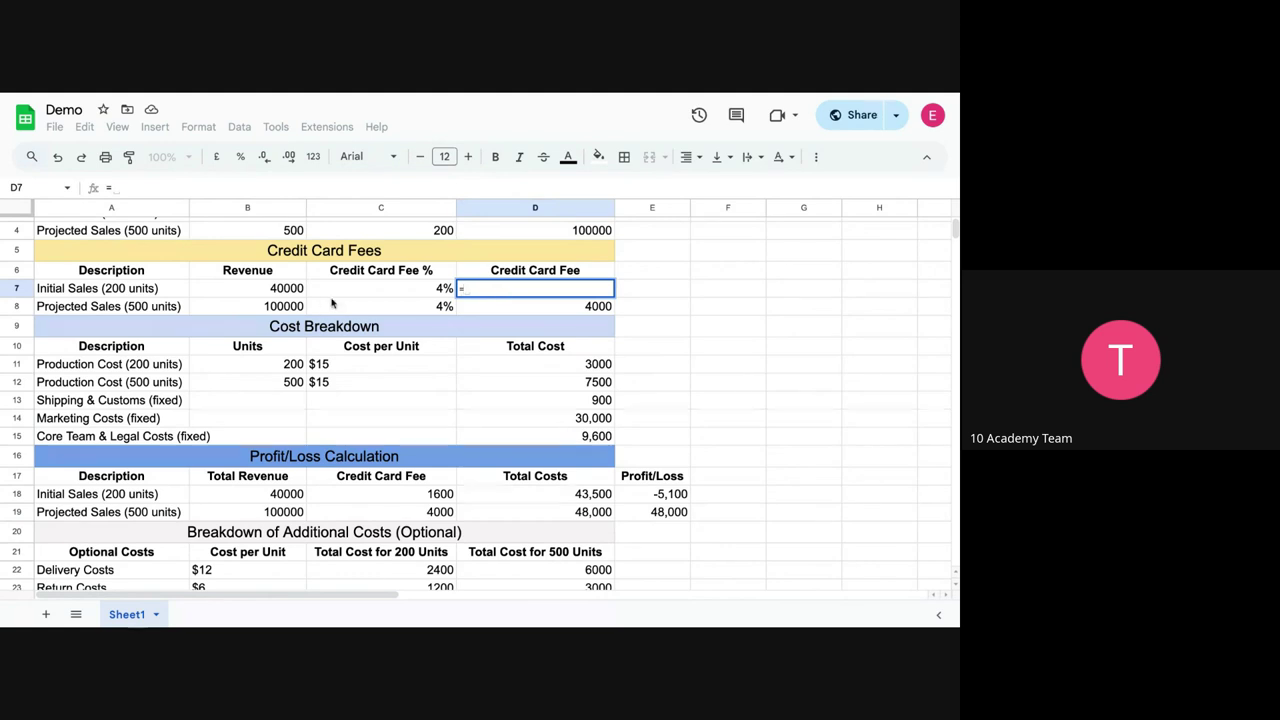
pyautogui.click(287, 289)
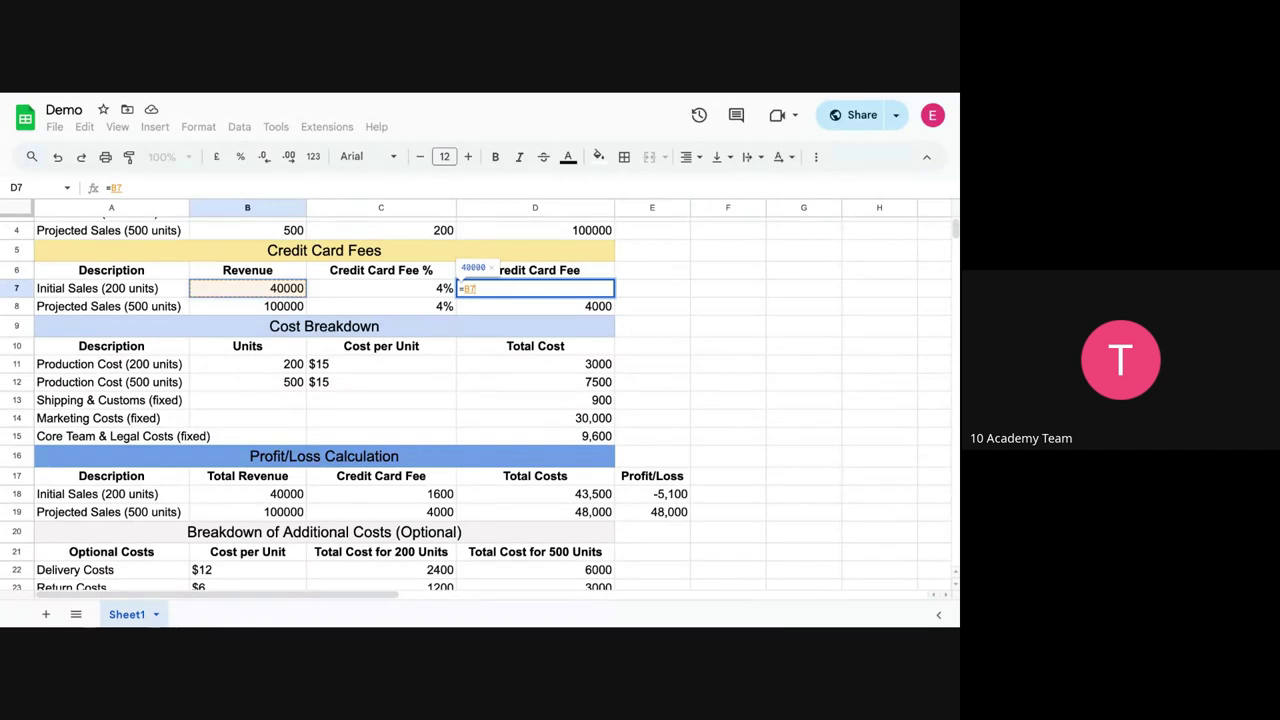
pyautogui.write('*0.04')
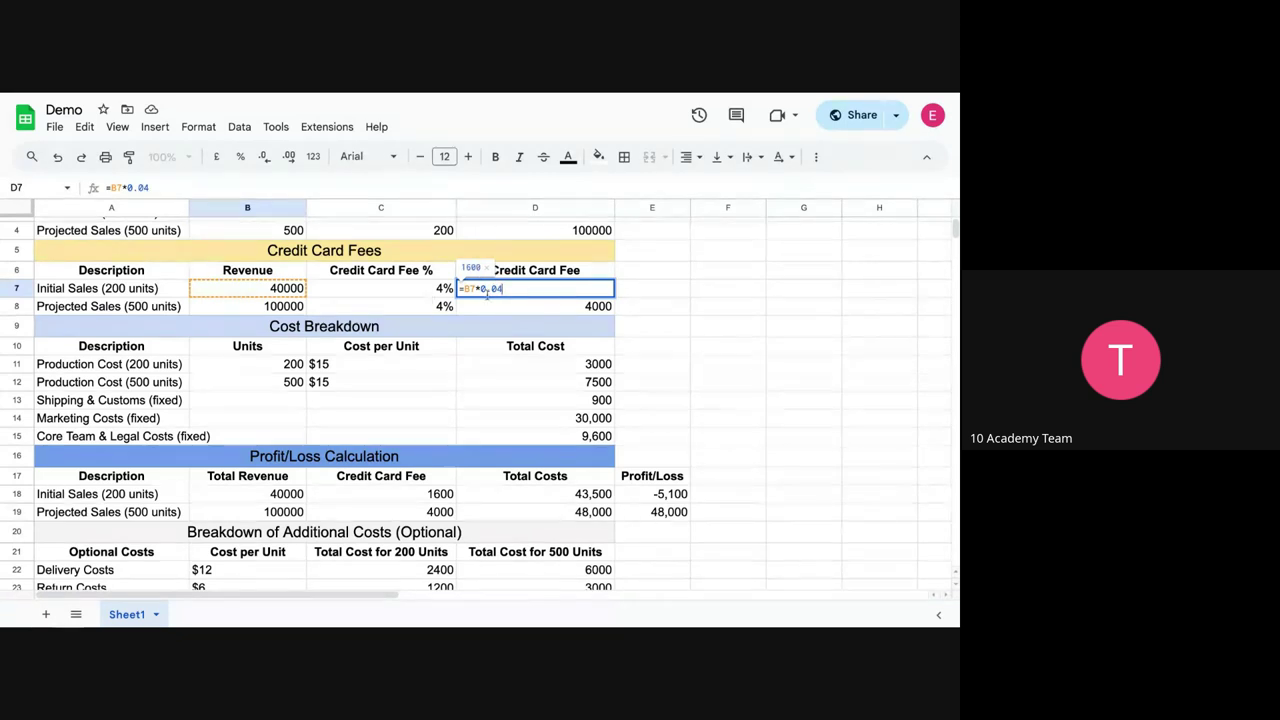
pyautogui.press('Return')
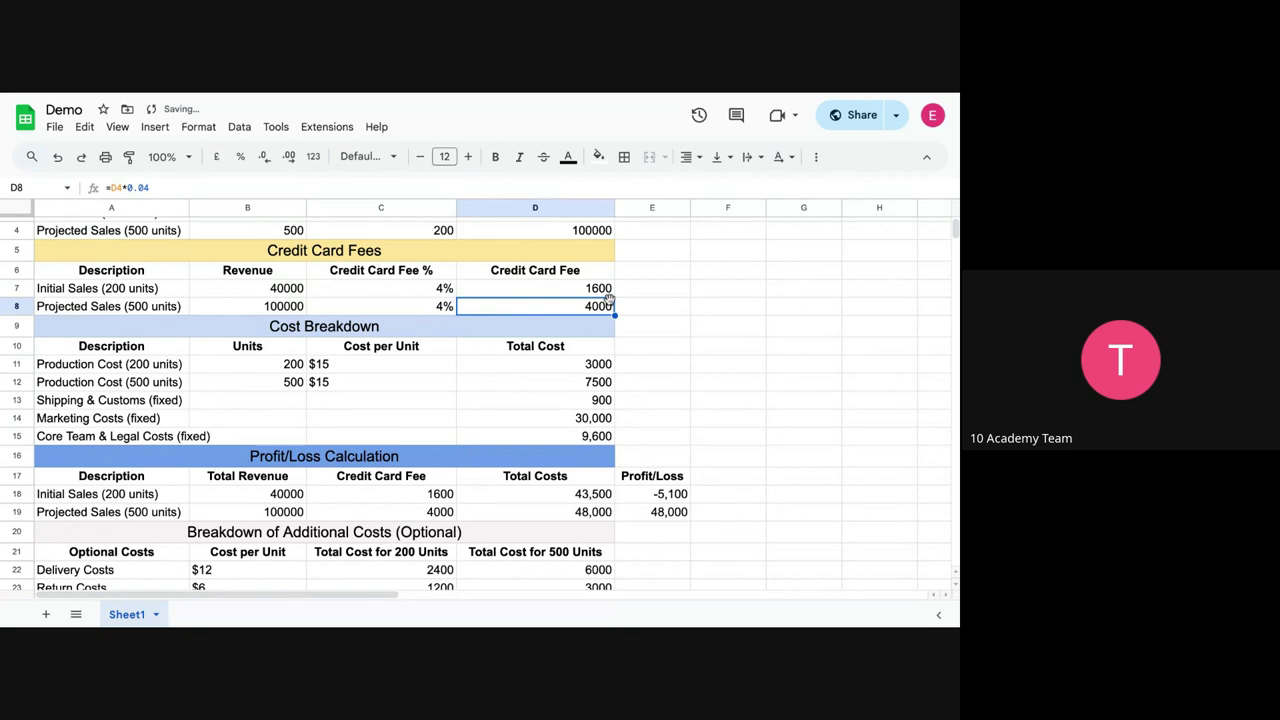
# - Change the projected sales' credit card fee formula in D8 to reference the row's own revenue, =B8*0.04, and recheck the formula
pyautogui.doubleClick(536, 309)
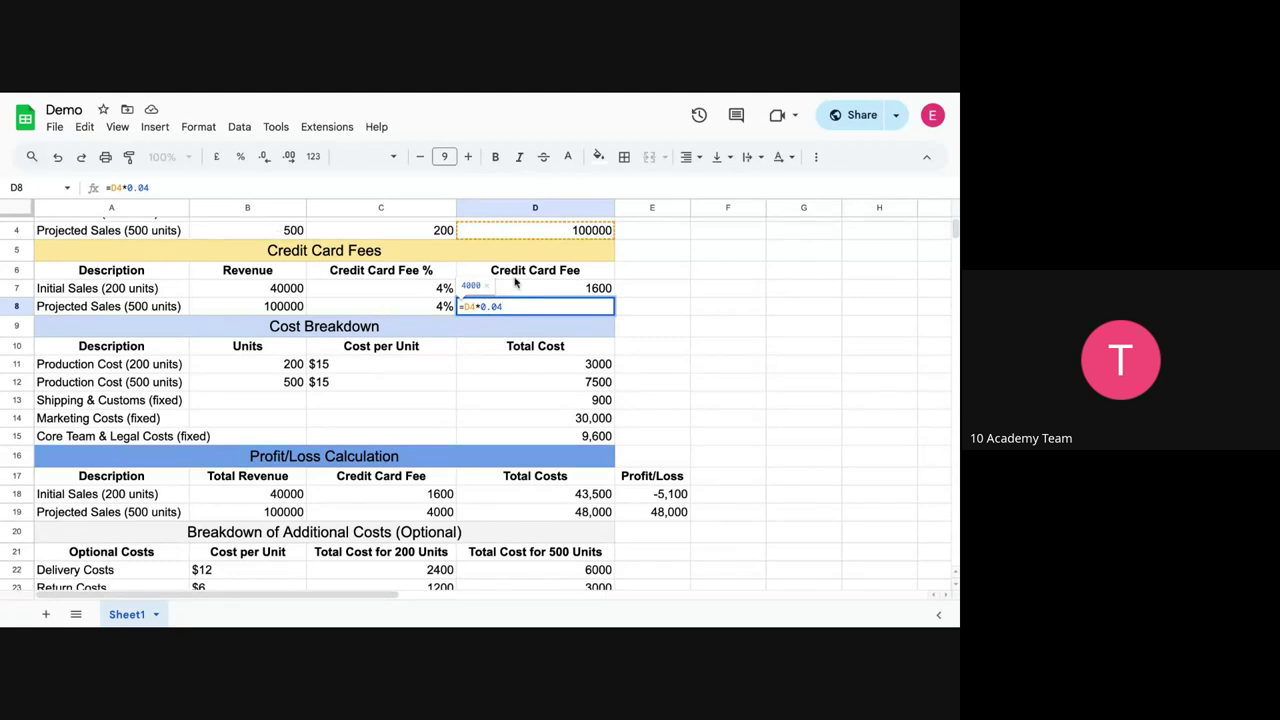
pyautogui.click(290, 307)
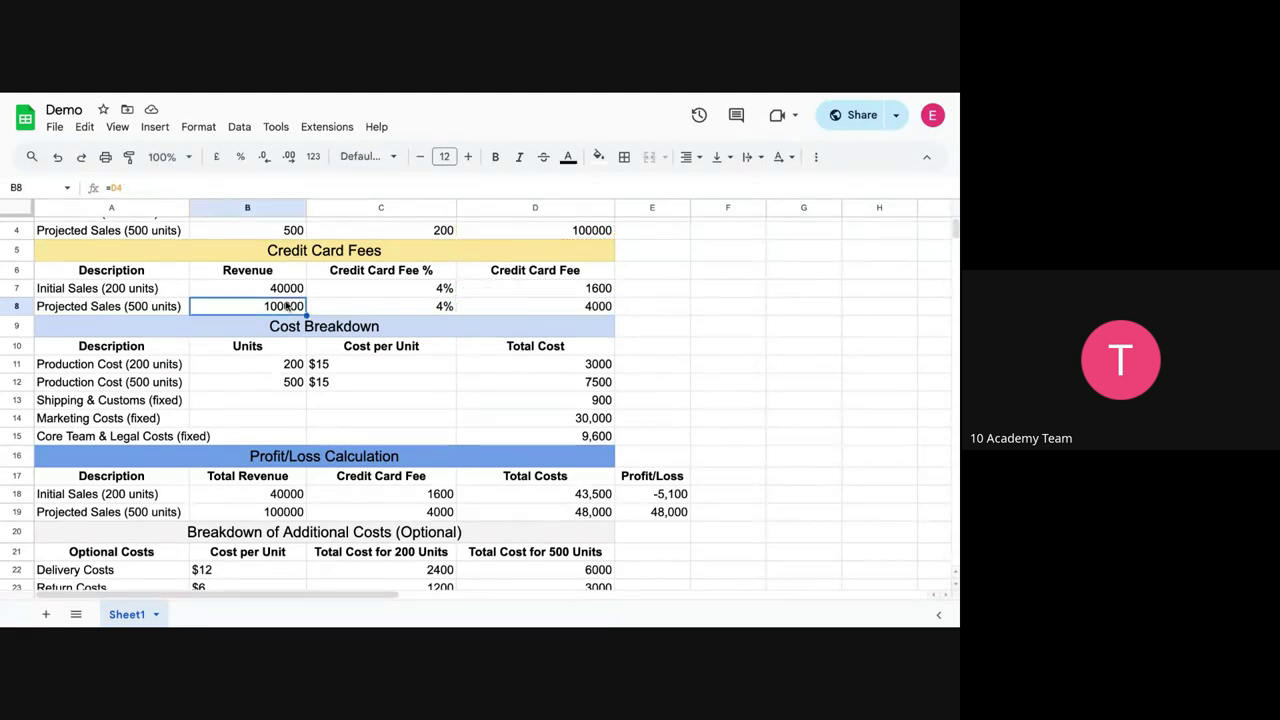
pyautogui.doubleClick(532, 310)
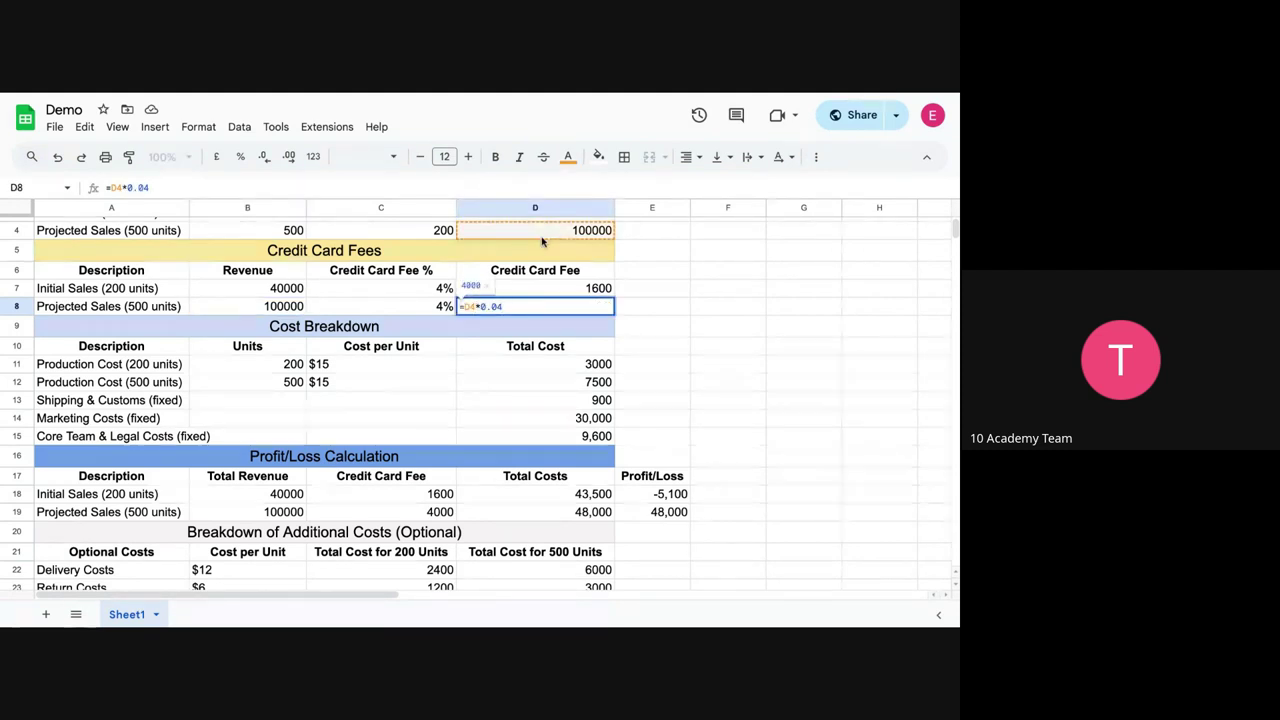
pyautogui.doubleClick(467, 306)
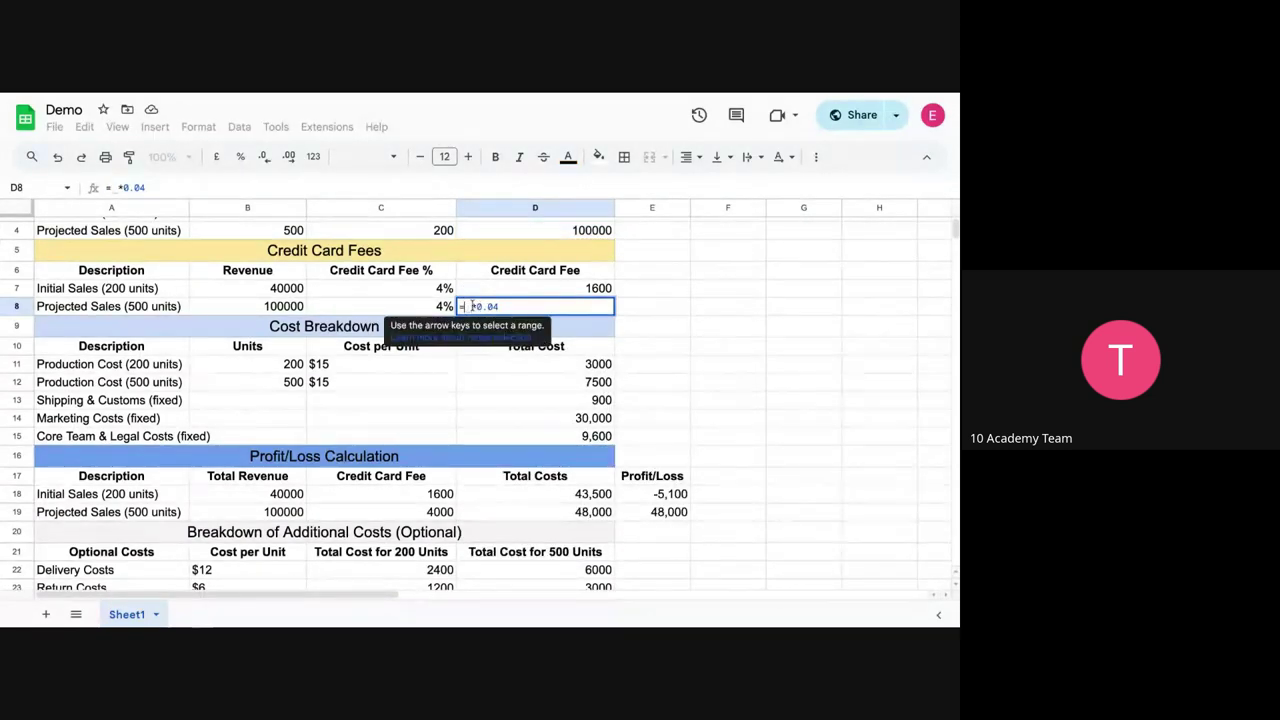
pyautogui.press('BackSpace')
pyautogui.write('B')
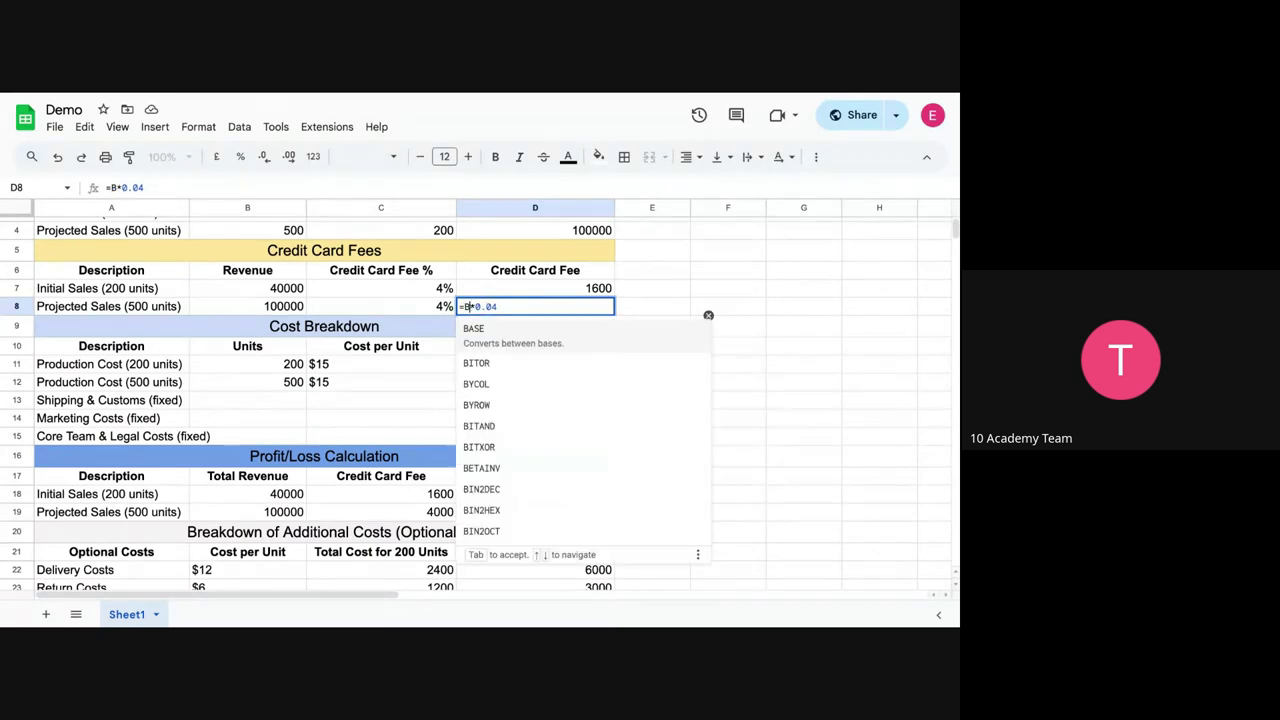
pyautogui.write('8')
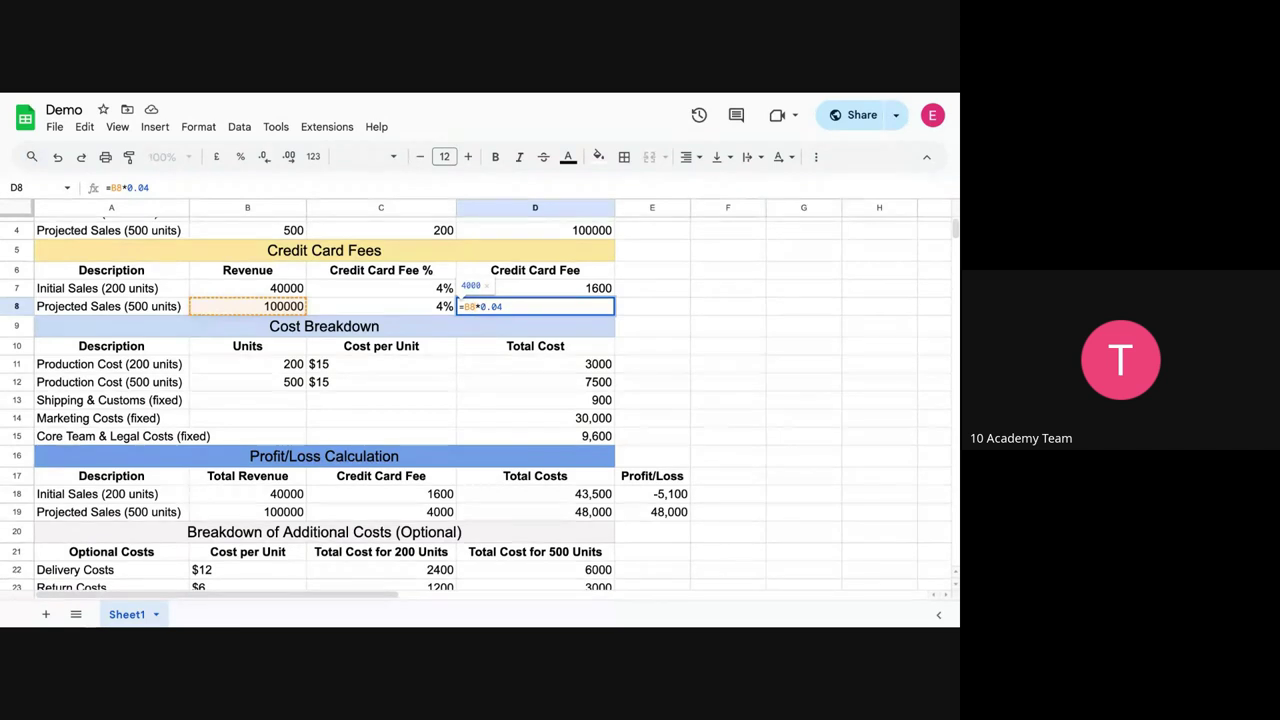
pyautogui.press('Return')
pyautogui.click(560, 309)
pyautogui.doubleClick(560, 308)
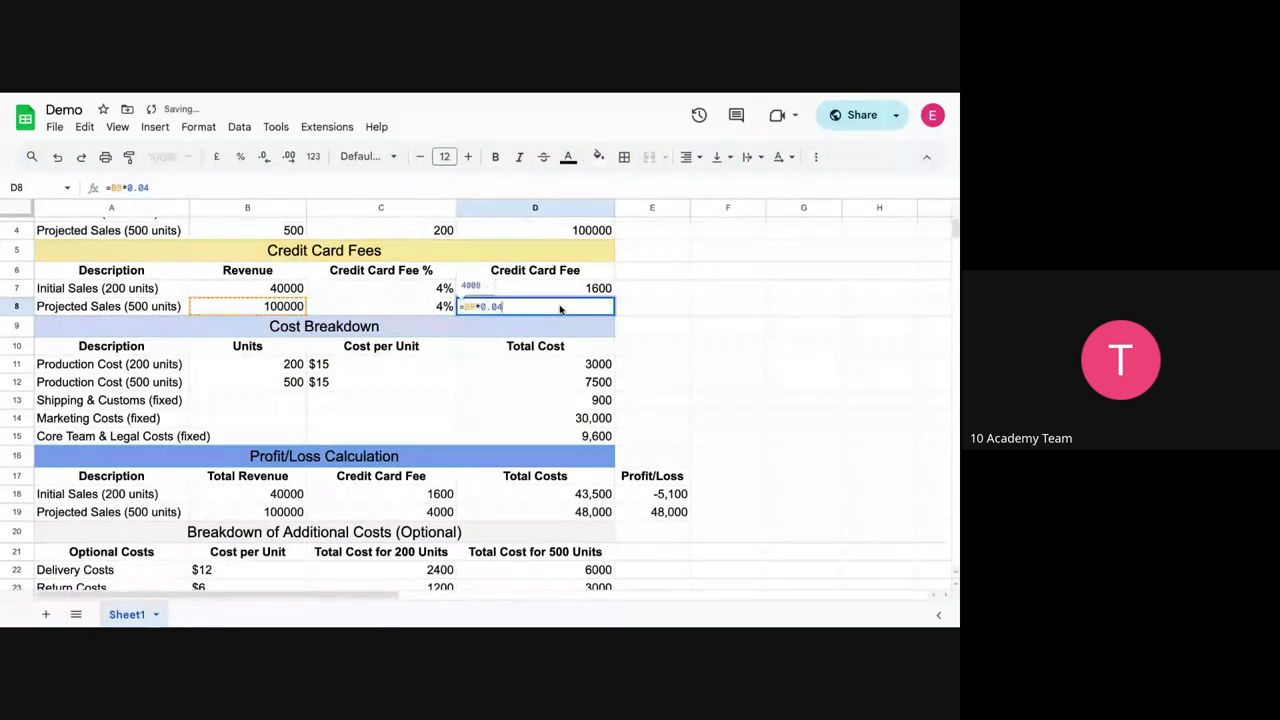
# - Examine the total cost formulas in D11 and D12 and the units for the 200-unit and 500-unit production costs
pyautogui.click(548, 371)
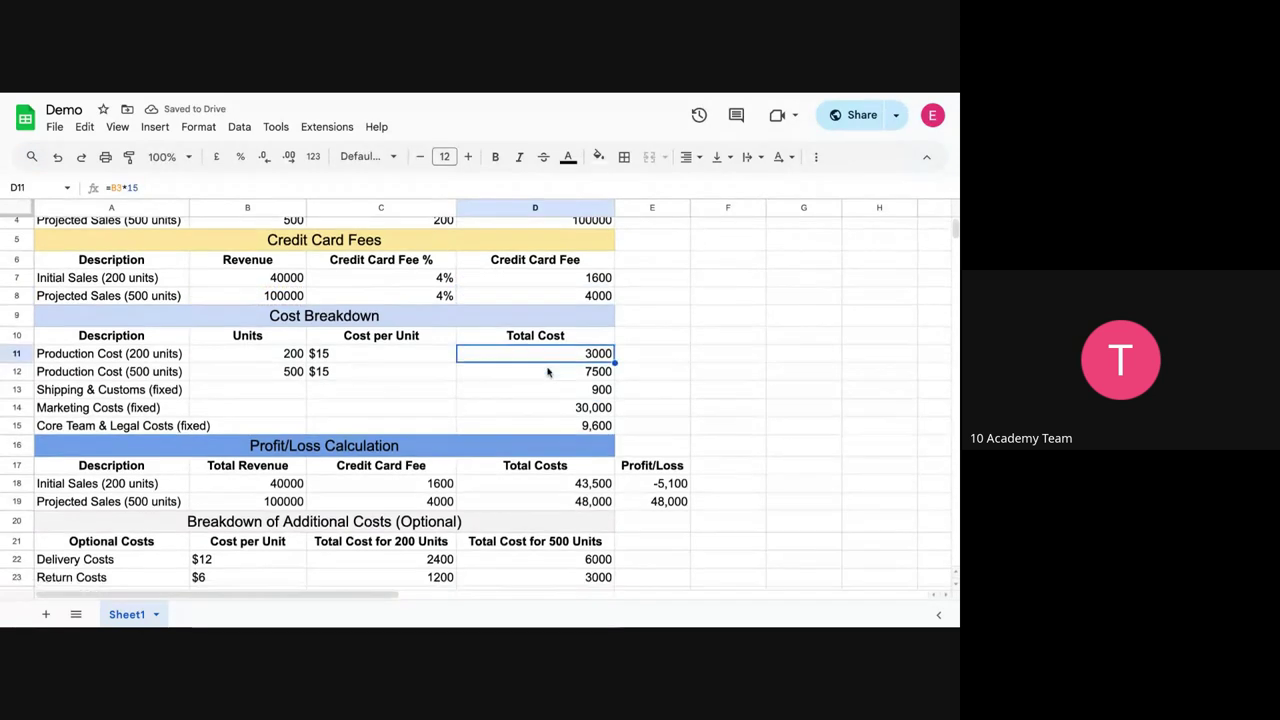
pyautogui.scroll(-1, 550, 370)
pyautogui.doubleClick(558, 326)
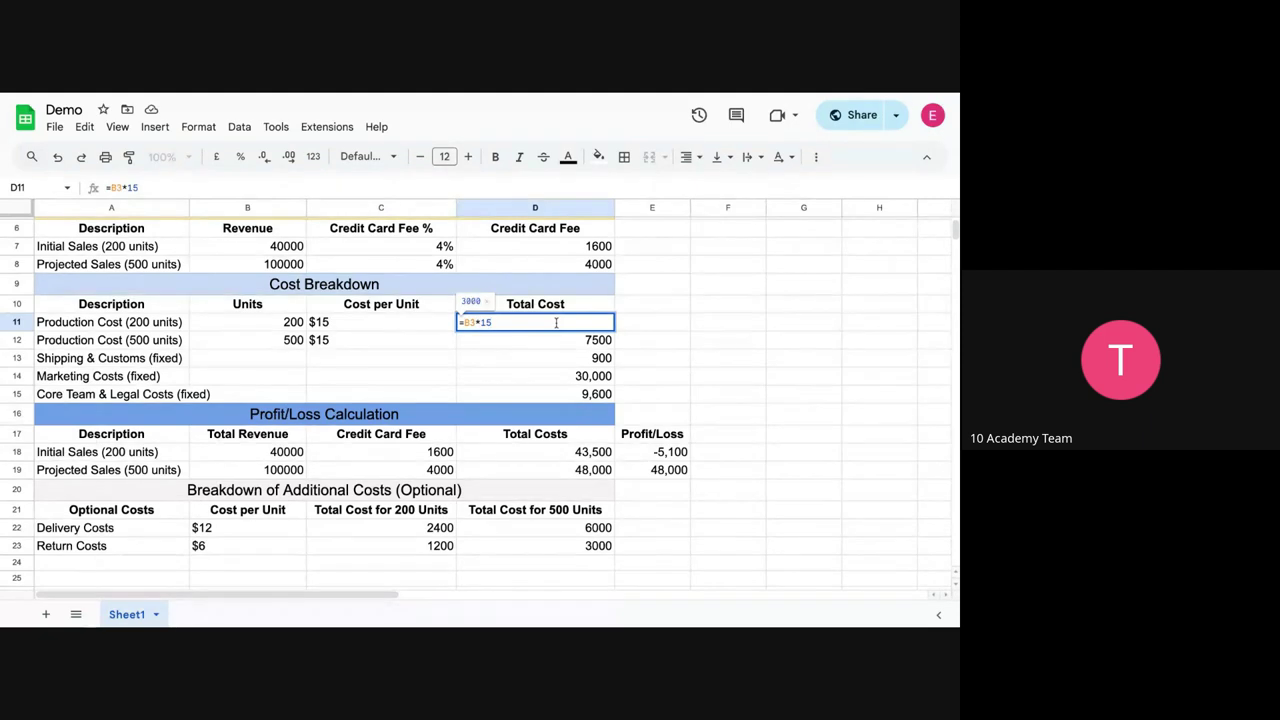
pyautogui.click(505, 341)
pyautogui.click(517, 323)
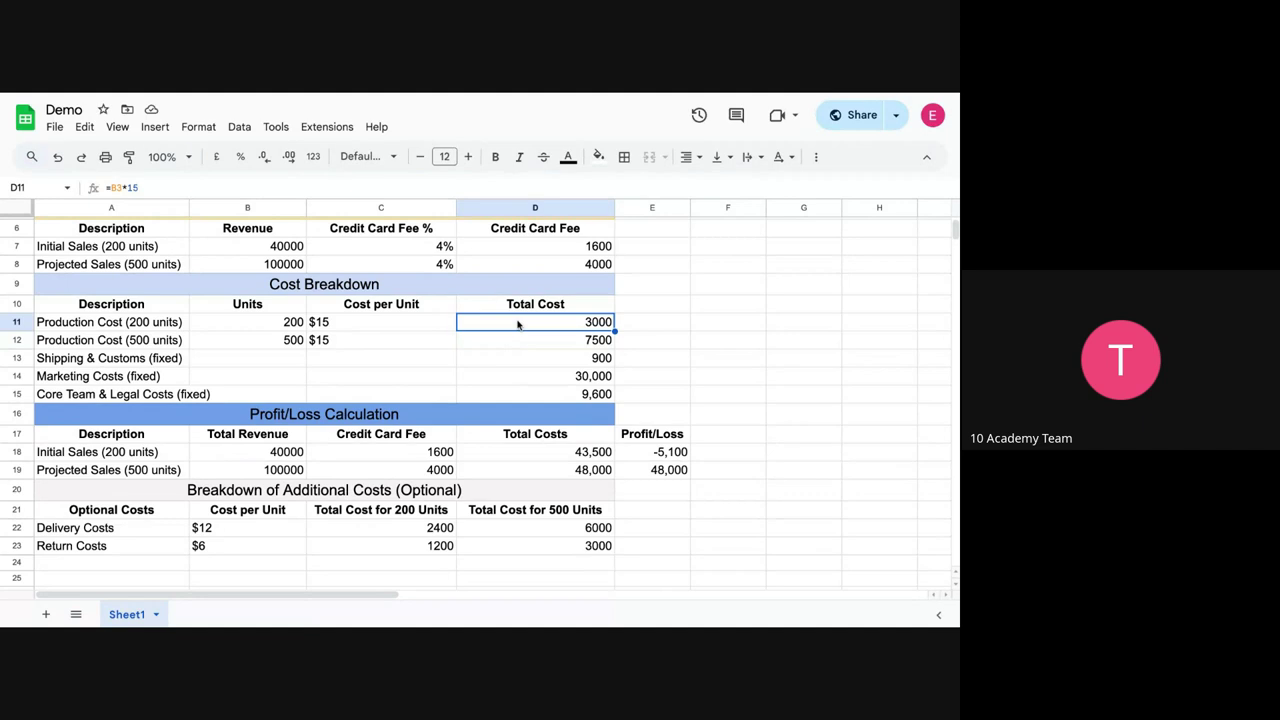
pyautogui.doubleClick(517, 323)
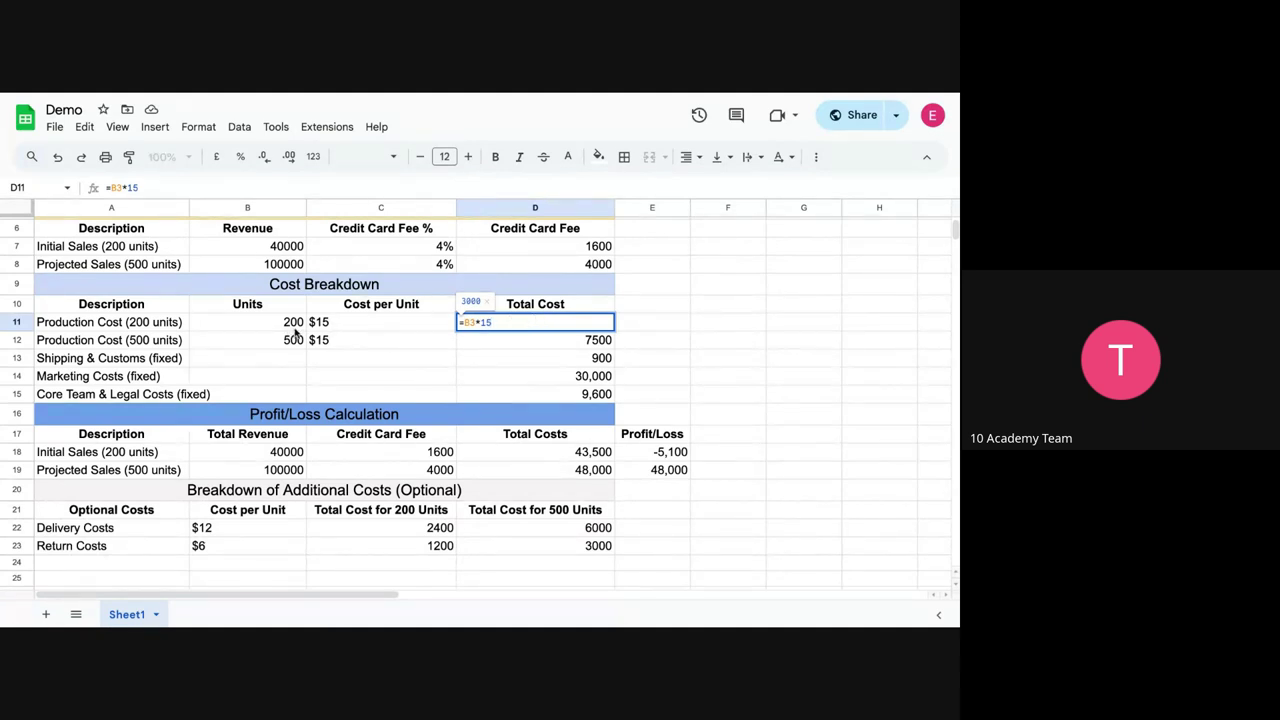
pyautogui.press('Return')
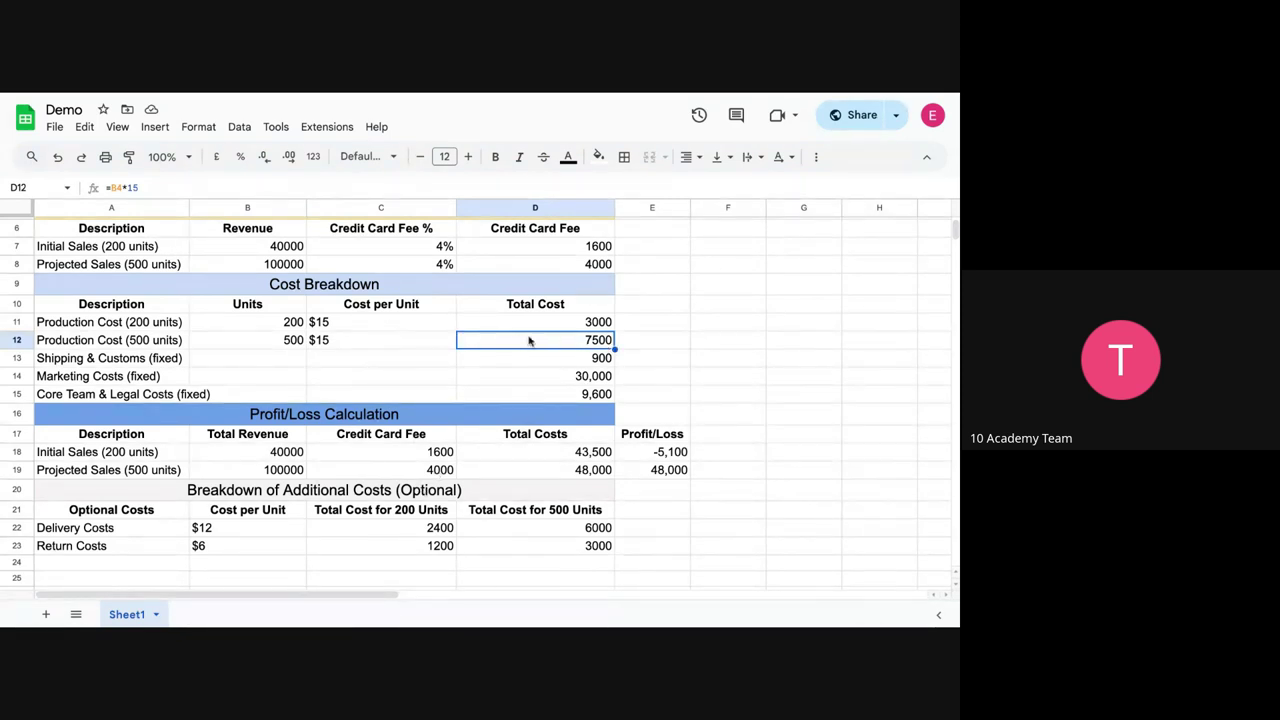
pyautogui.click(279, 343)
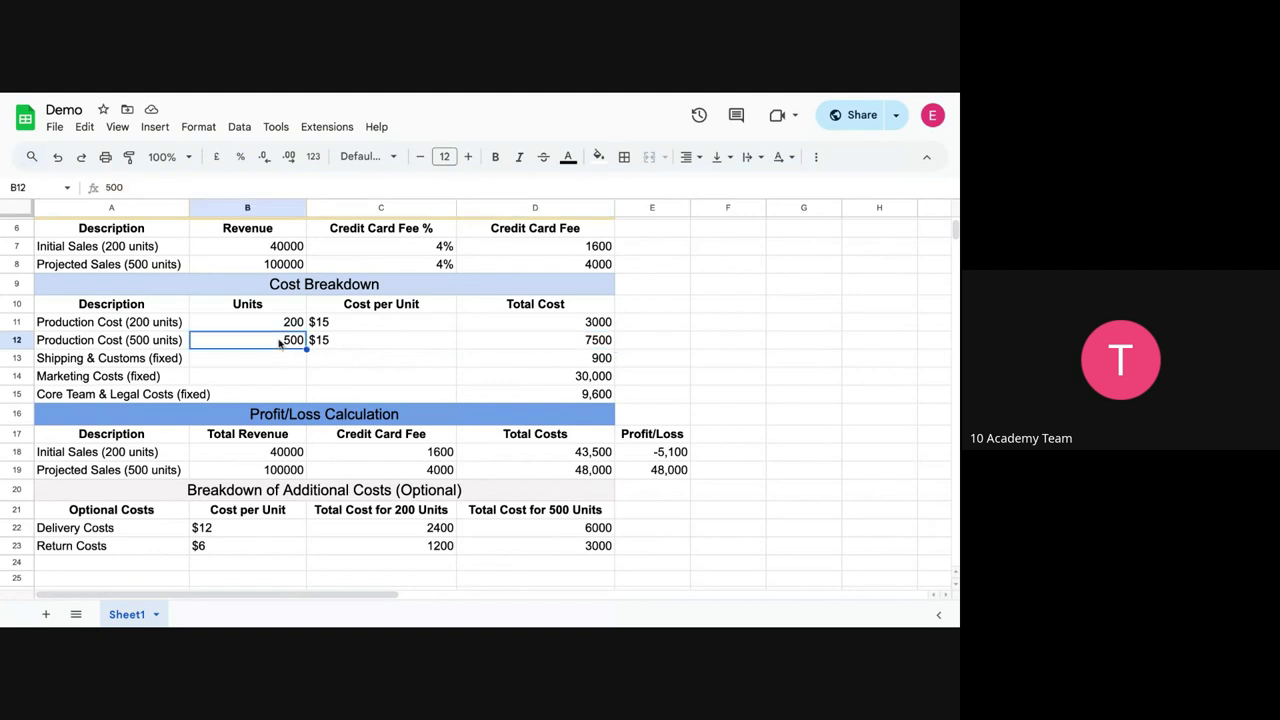
# - Review the fixed shipping and customs, marketing, and core team and legal cost rows in the Cost Breakdown section
pyautogui.scroll(-1, 604, 350)
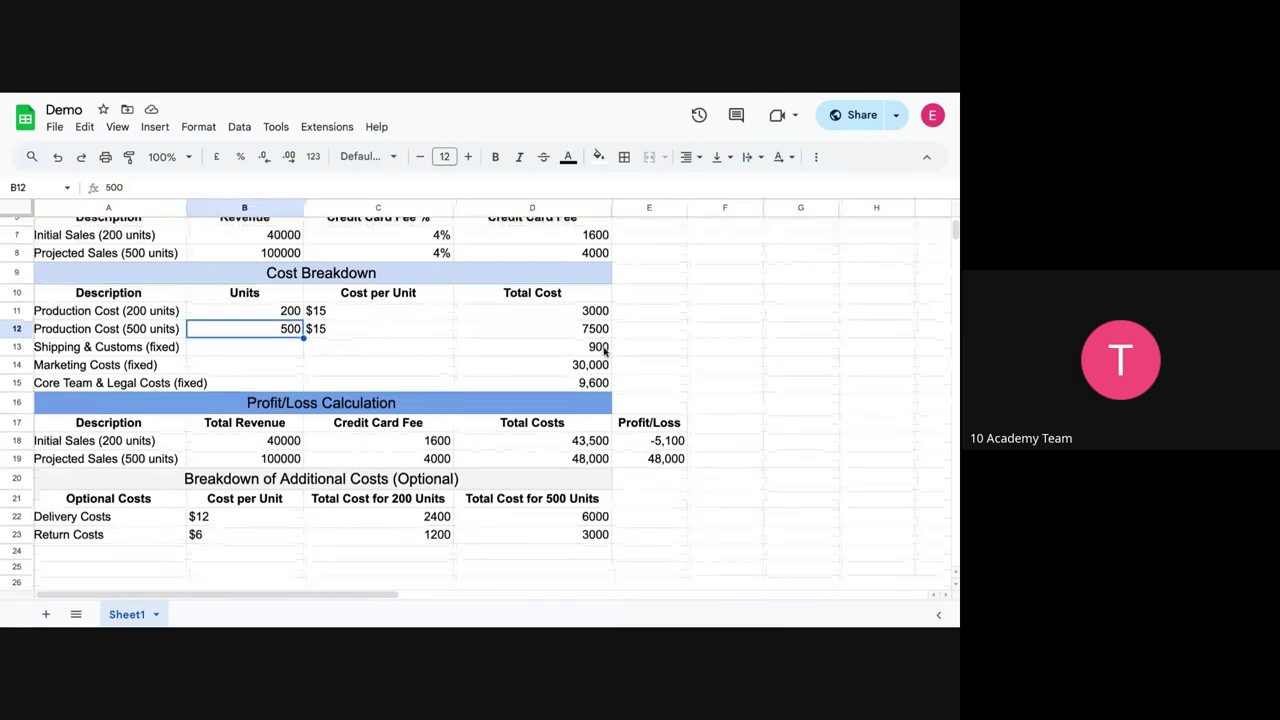
pyautogui.scroll(-1, 604, 350)
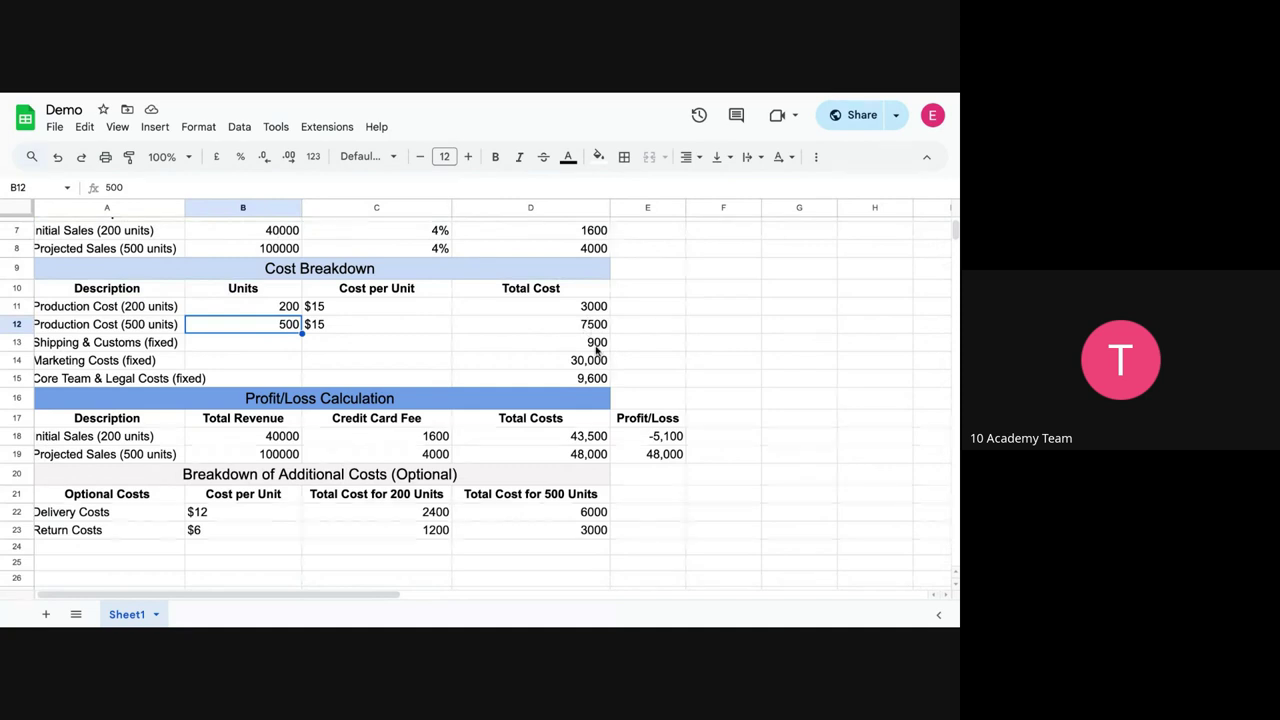
pyautogui.scroll(-3, 597, 348)
pyautogui.click(578, 306)
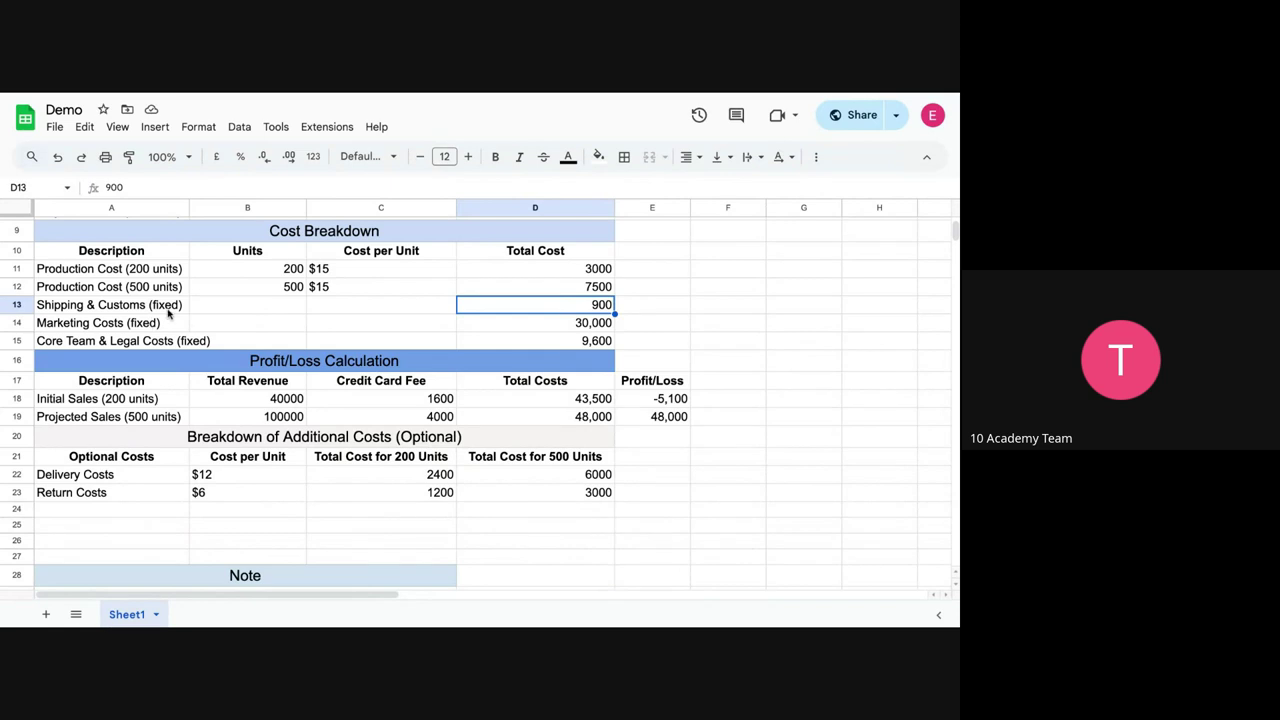
pyautogui.scroll(-2, 210, 354)
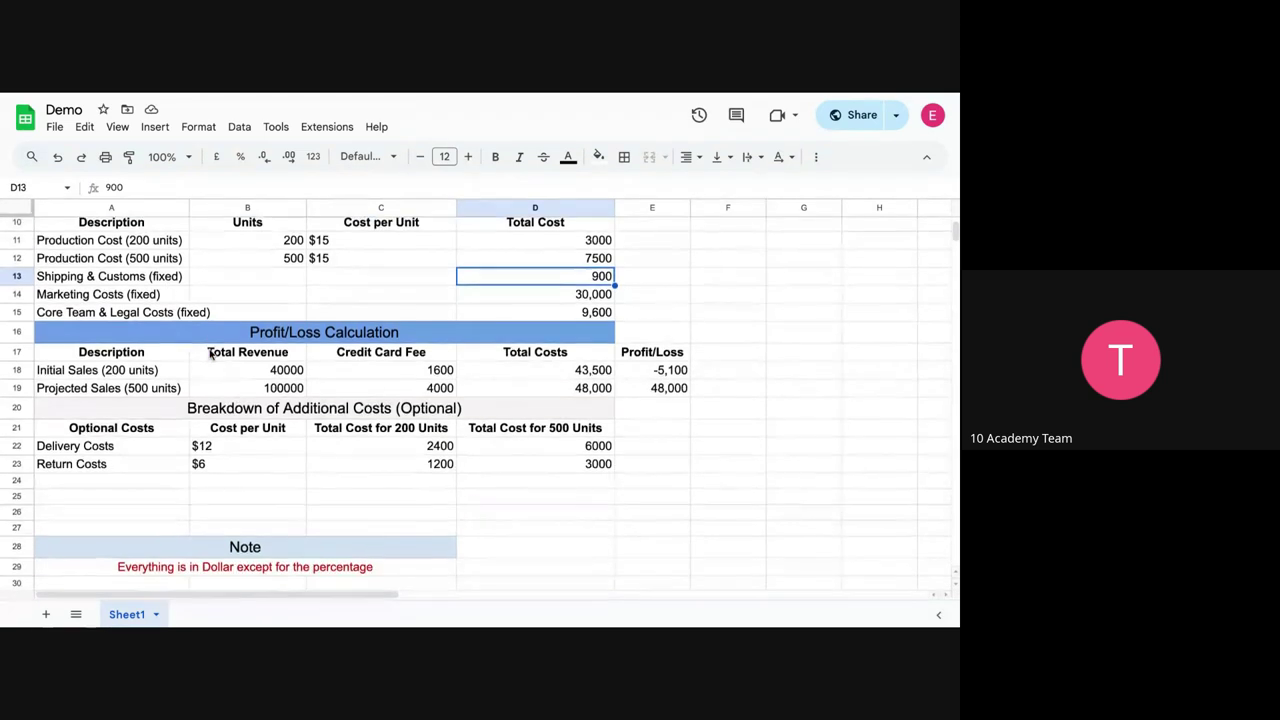
pyautogui.click(68, 280)
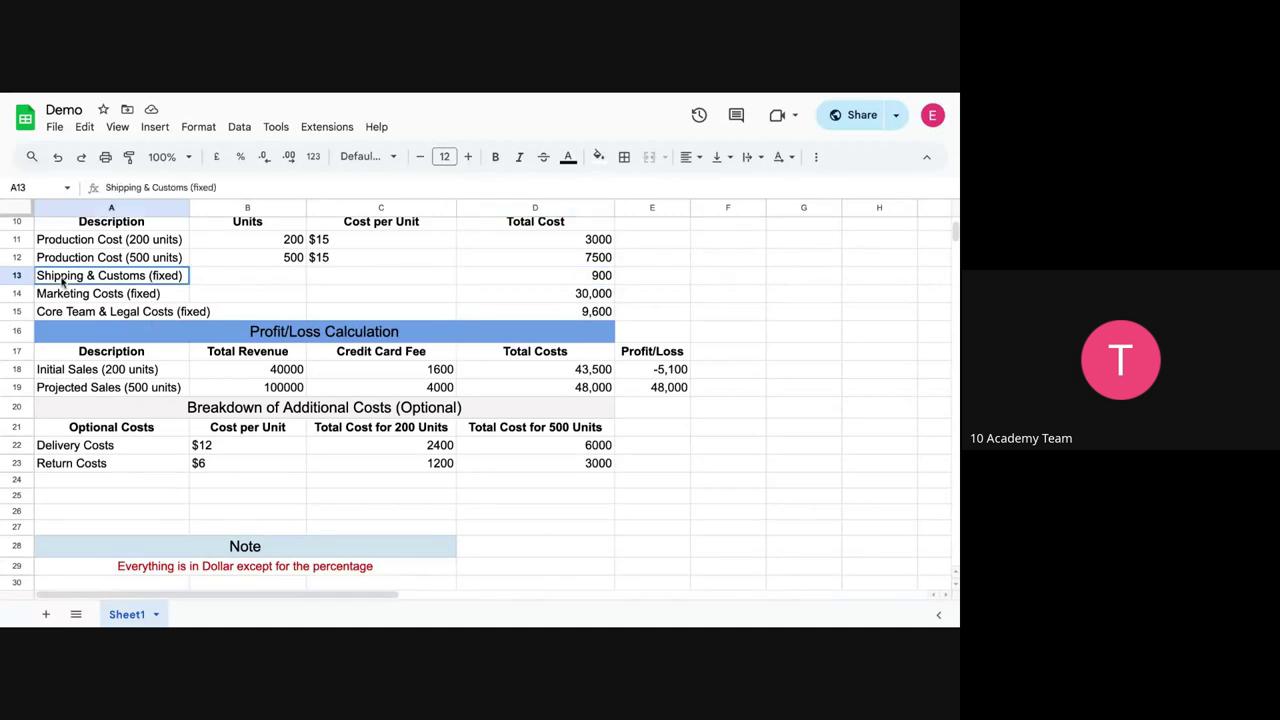
pyautogui.click(84, 297)
pyautogui.doubleClick(84, 297)
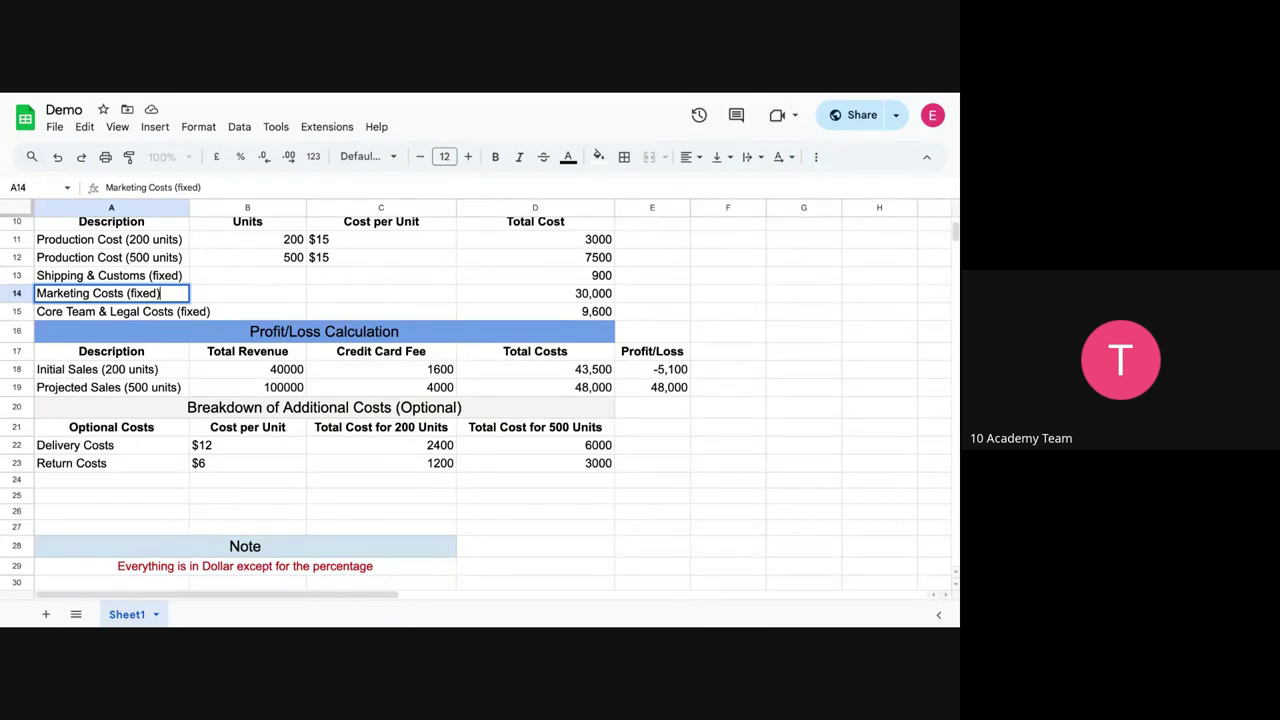
pyautogui.press('Return')
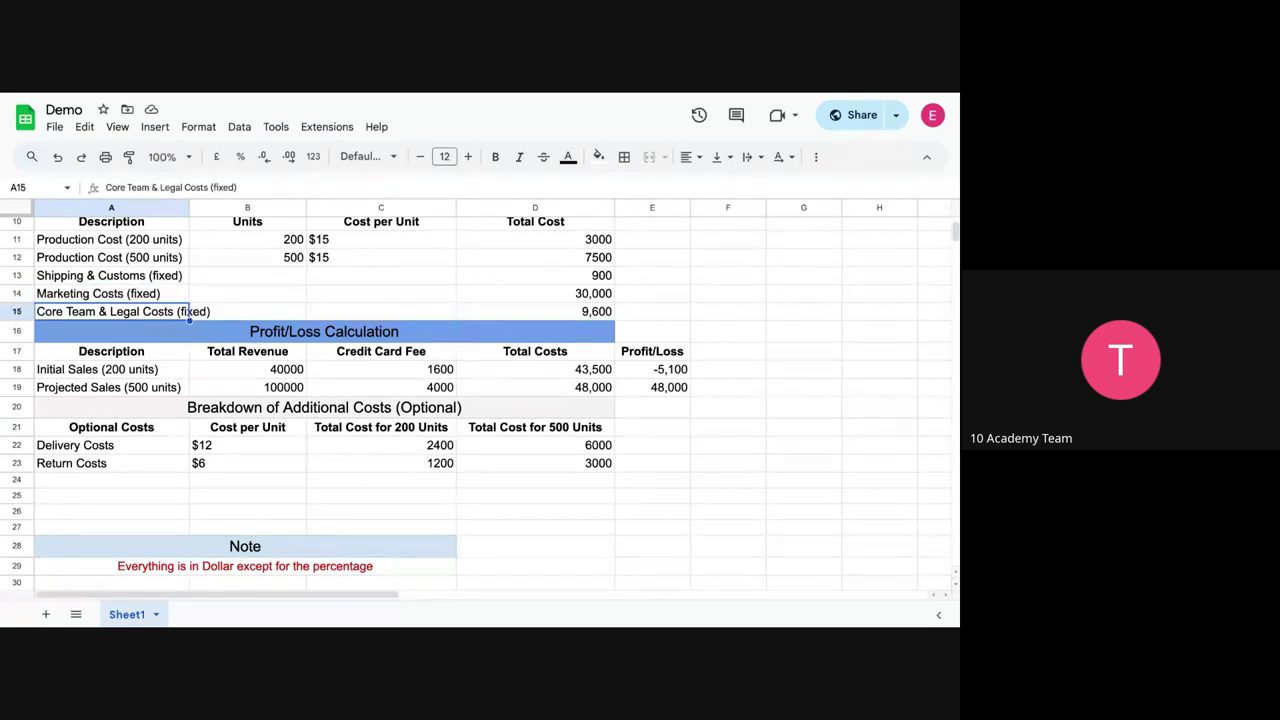
pyautogui.doubleClick(144, 313)
pyautogui.click(122, 279)
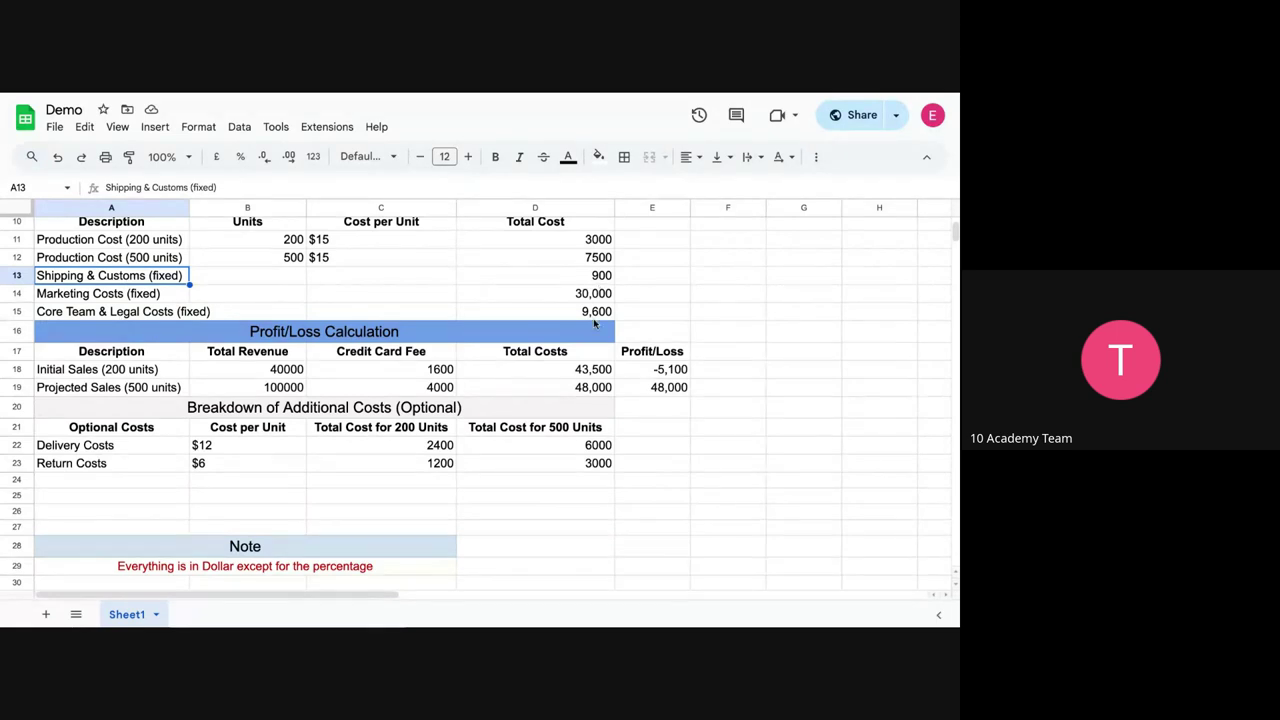
# - Examine the initial sales' total costs formula in D18, tracing its cell references to the Cost Breakdown, including production cost D11
pyautogui.scroll(-1, 594, 322)
pyautogui.click(558, 328)
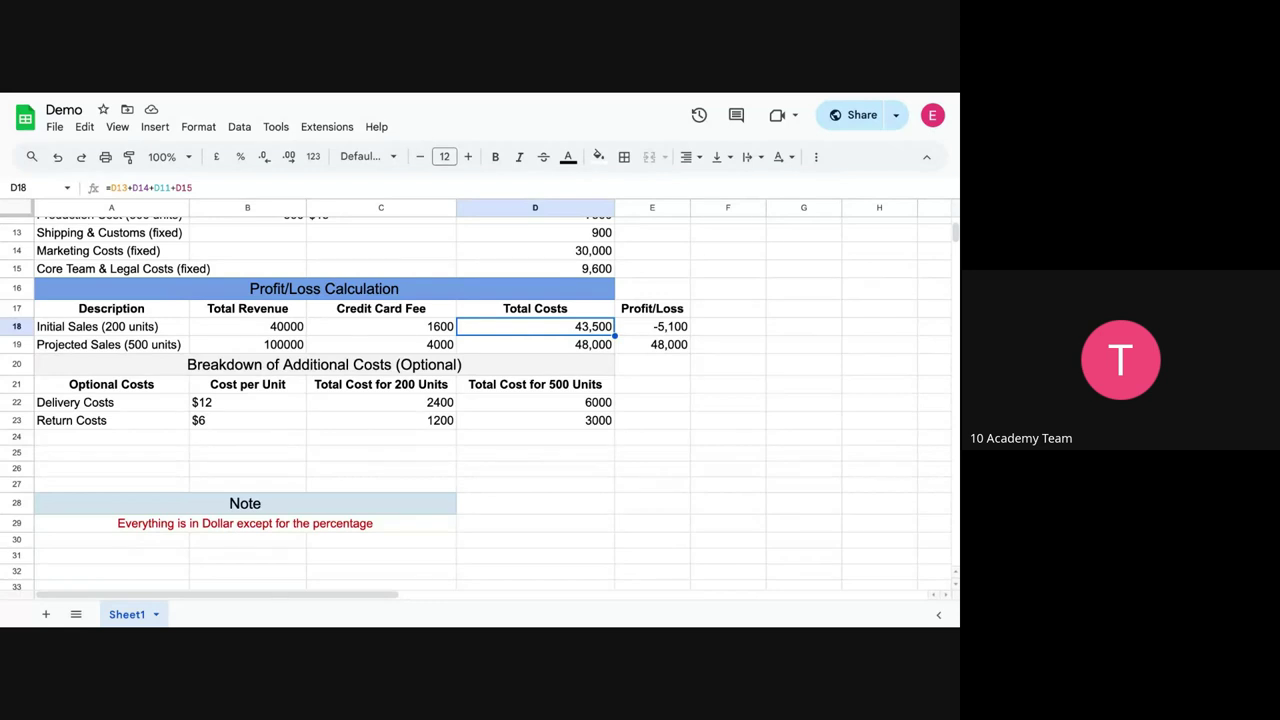
pyautogui.doubleClick(553, 328)
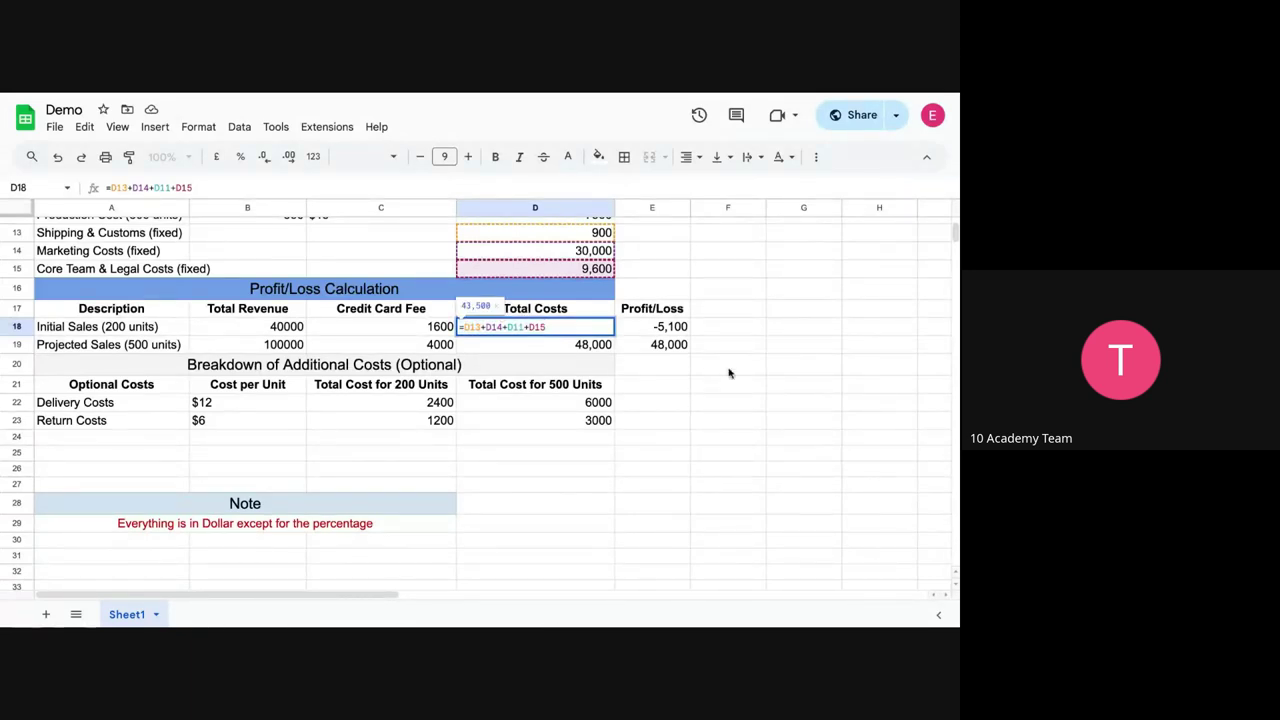
pyautogui.scroll(3, 730, 376)
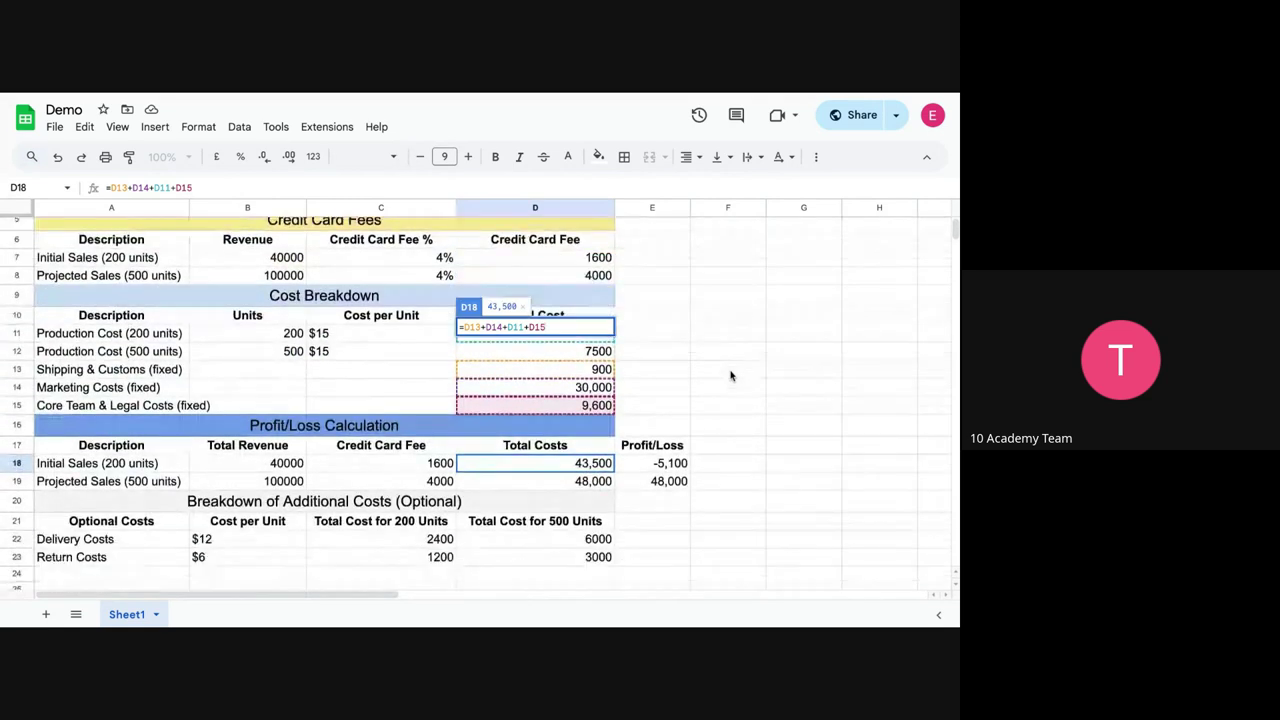
pyautogui.scroll(-1, 730, 376)
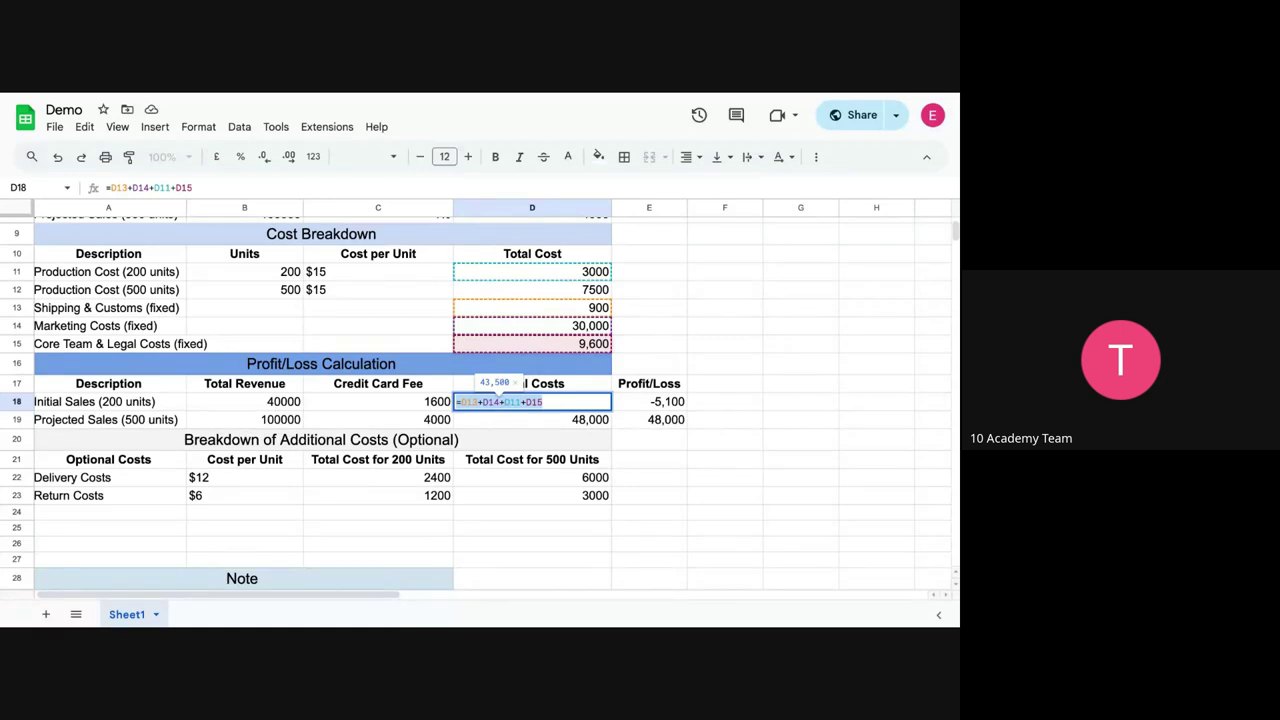
pyautogui.doubleClick(511, 402)
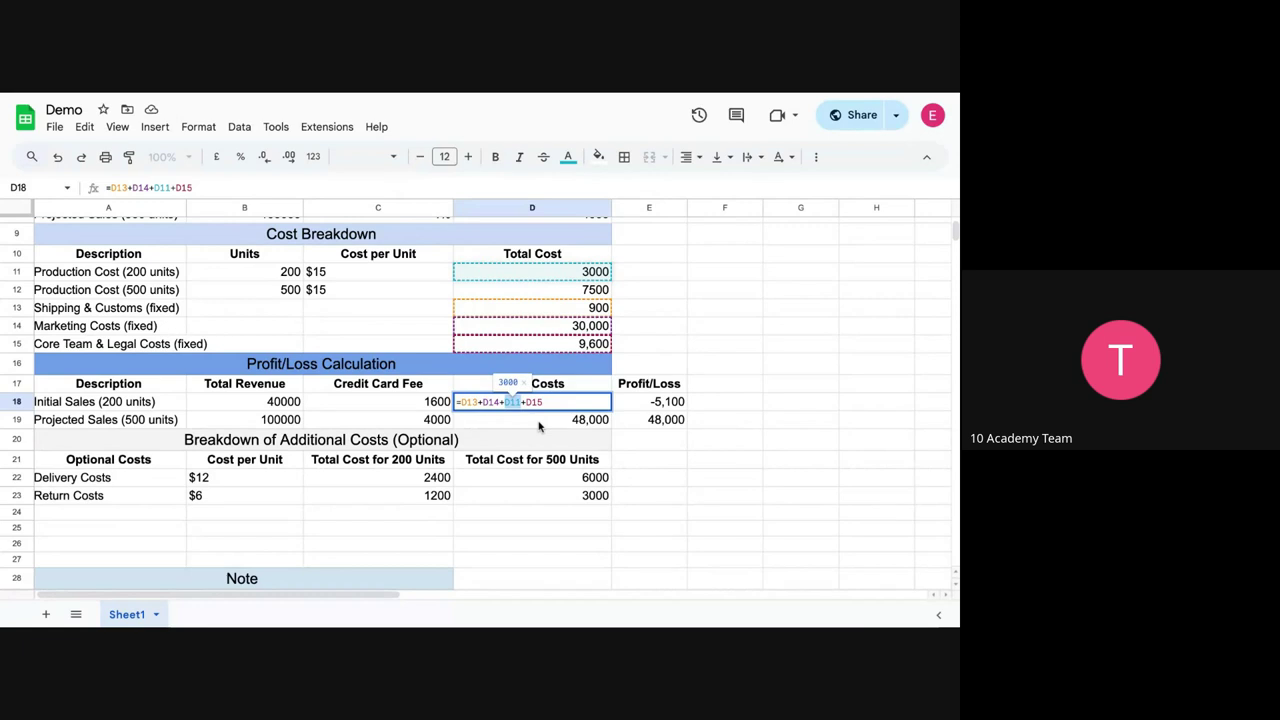
pyautogui.press('Return')
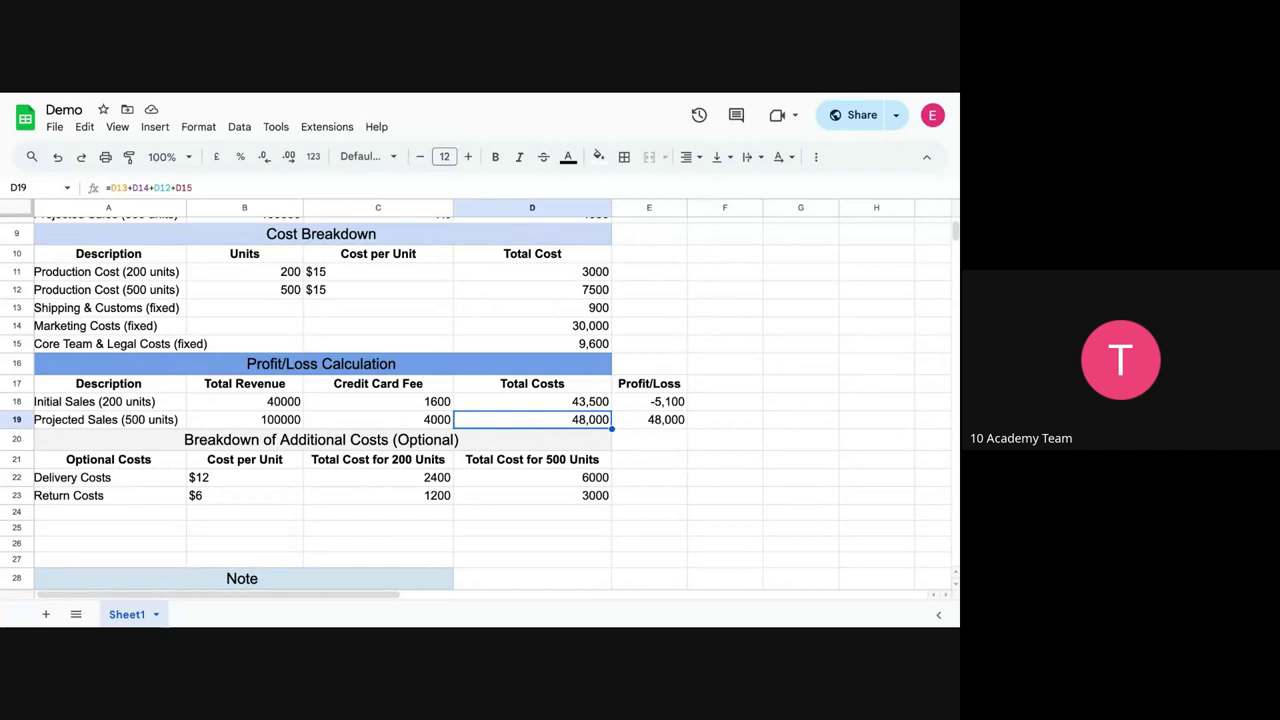
# - Examine the projected sales' total costs formula in D19, tracing its references to the 500-unit production cost and the fixed costs
pyautogui.doubleClick(557, 420)
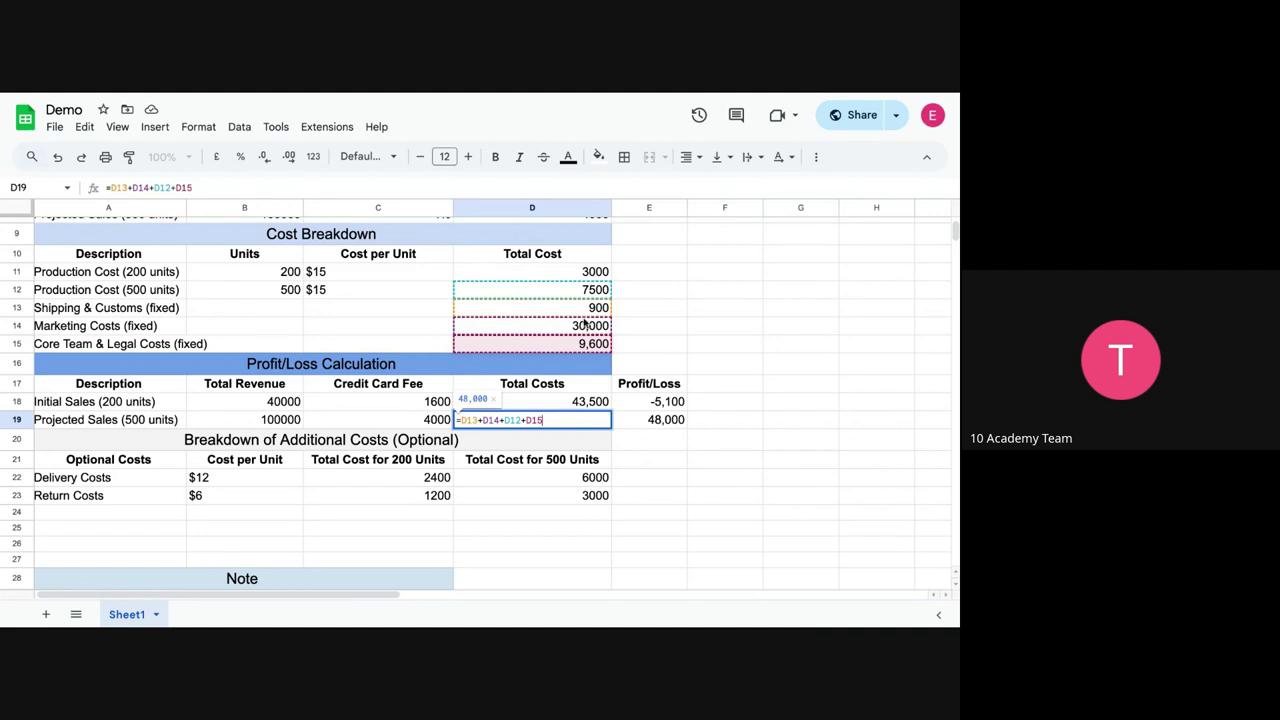
pyautogui.scroll(-2, 475, 467)
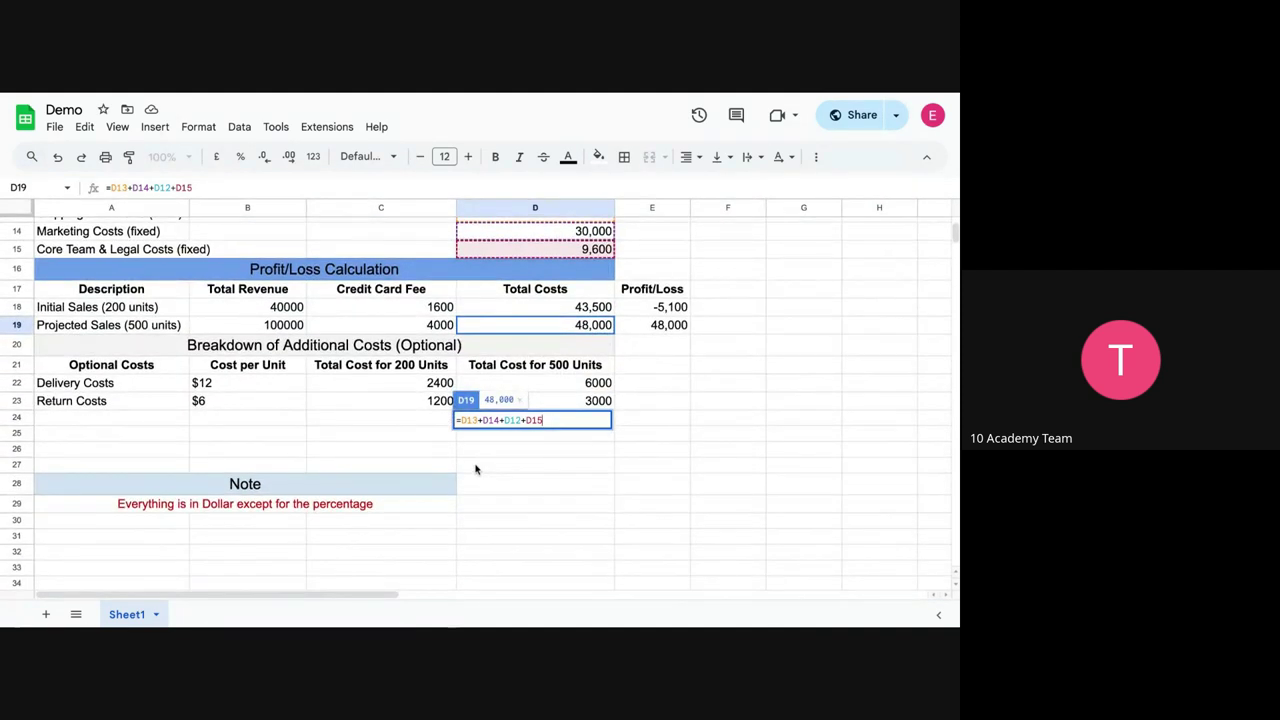
pyautogui.scroll(1, 475, 467)
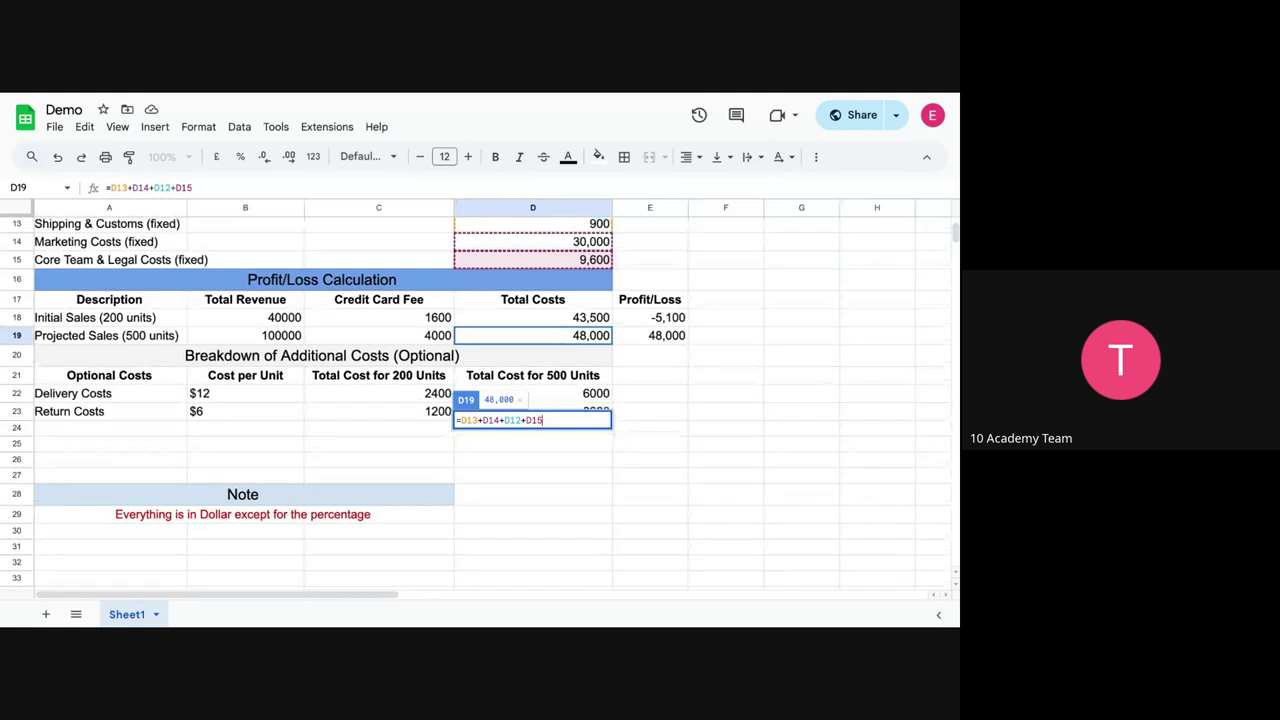
pyautogui.scroll(3, 551, 418)
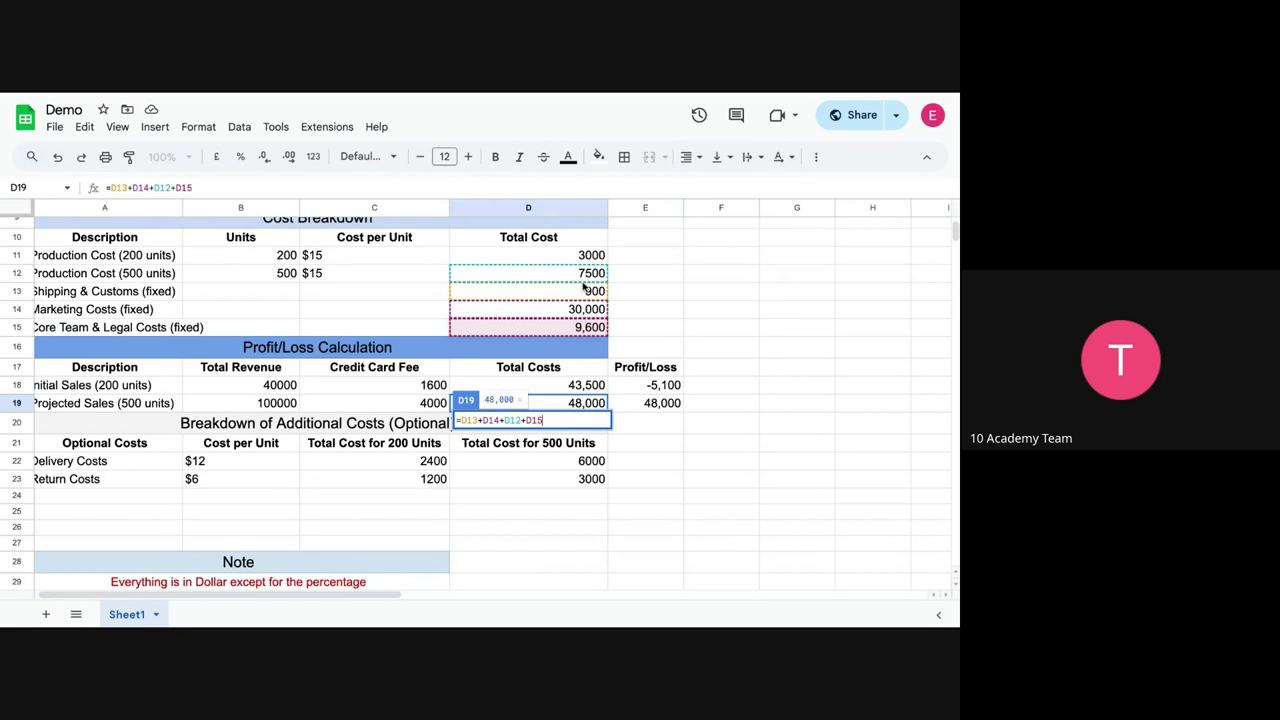
pyautogui.scroll(1, 585, 295)
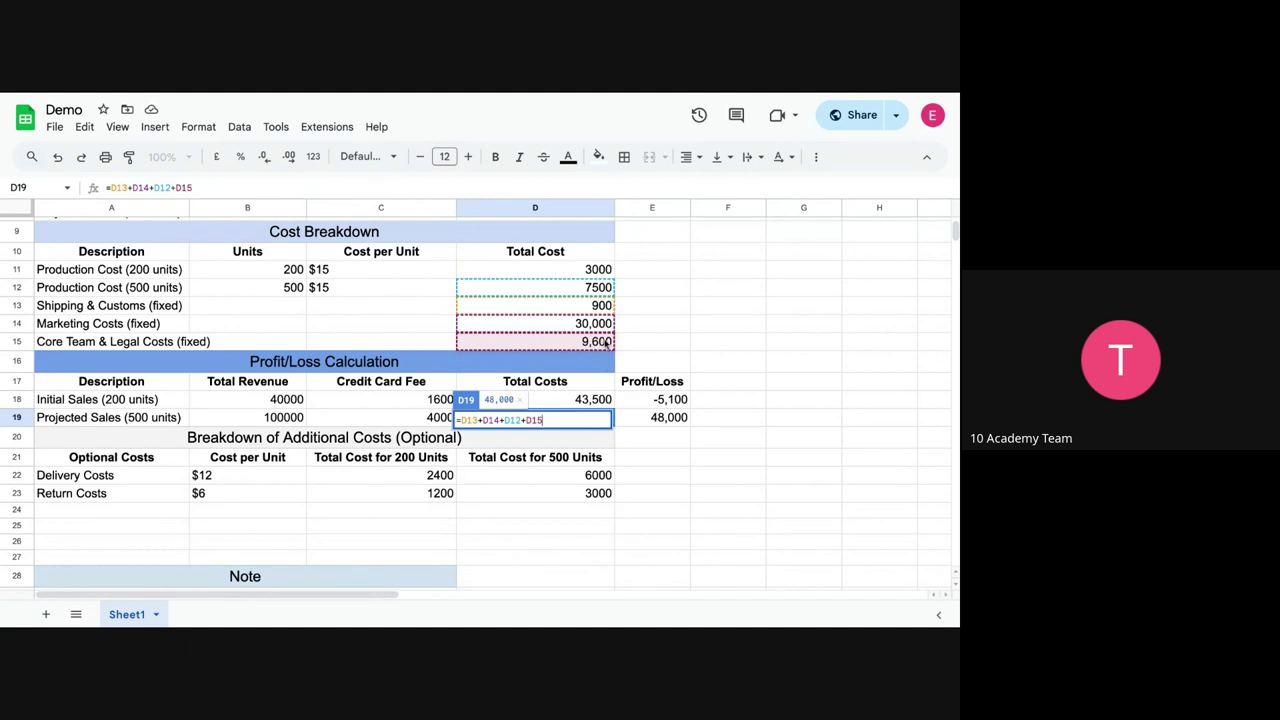
pyautogui.click(546, 419)
pyautogui.press('Tab')
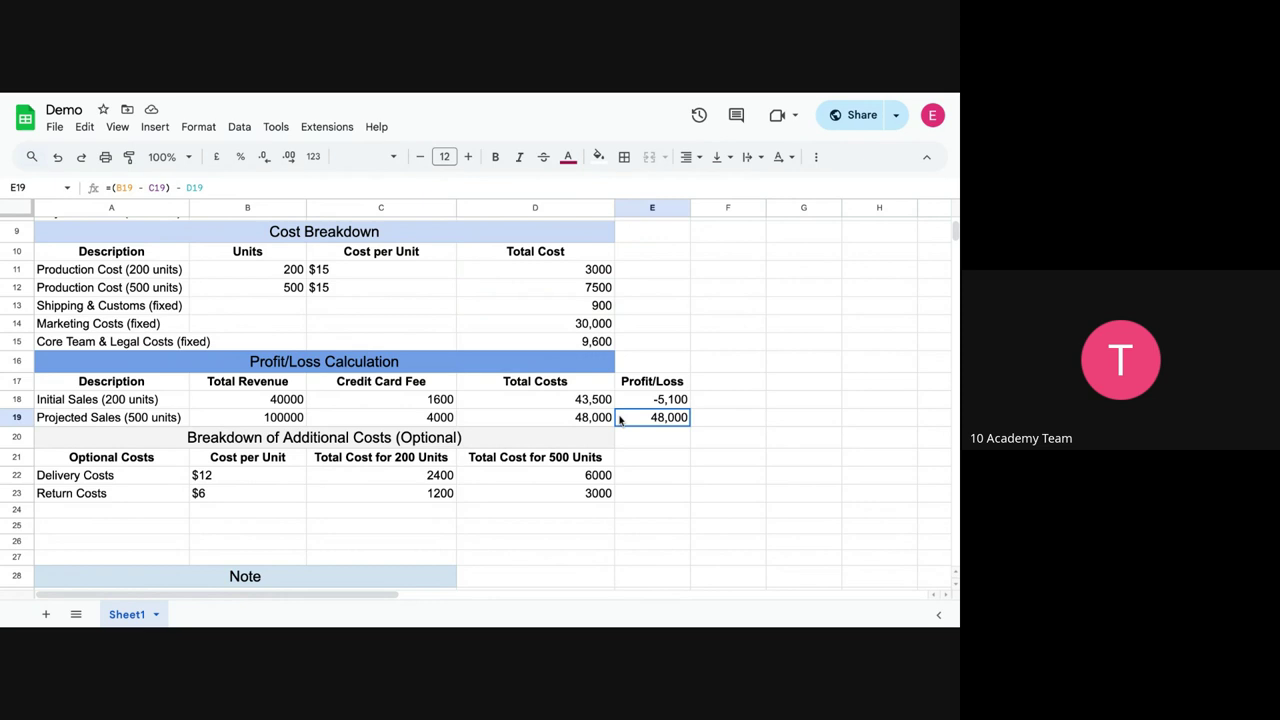
# - Examine the initial sales' profit/loss formula in E18 and compare it with the projected sales' profit/loss in E19
pyautogui.scroll(1, 537, 420)
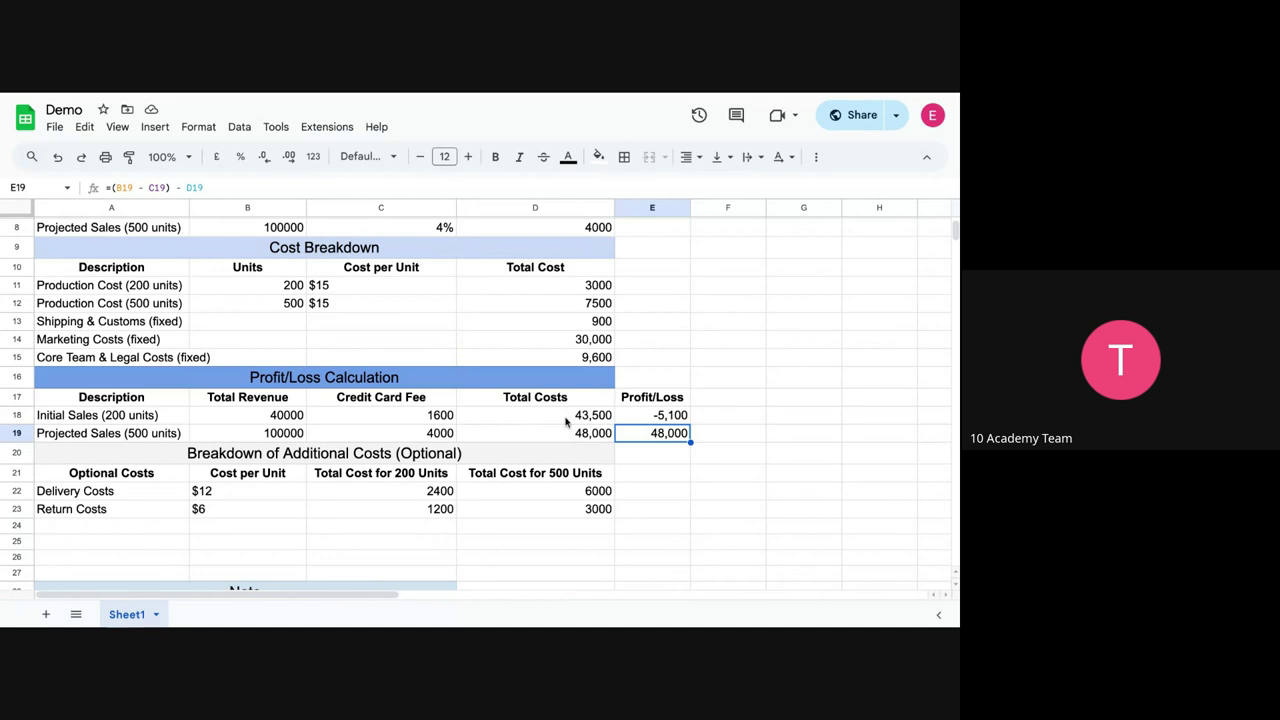
pyautogui.click(646, 420)
pyautogui.doubleClick(646, 420)
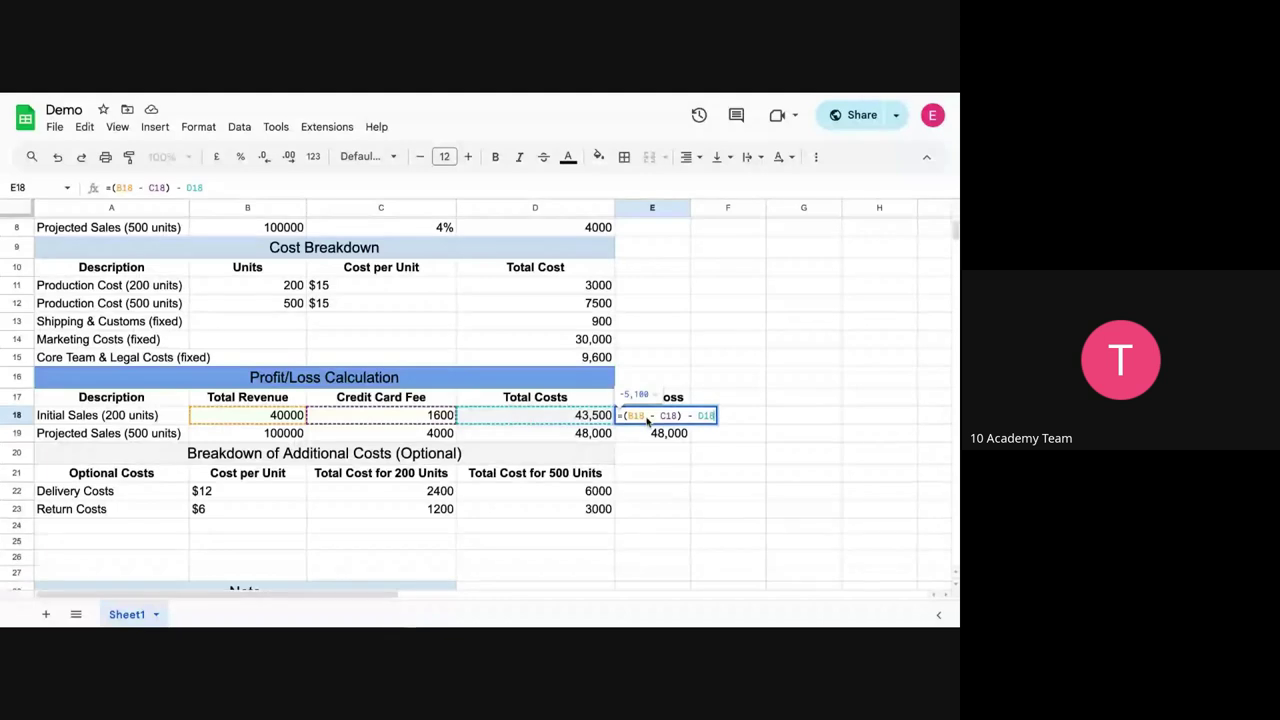
pyautogui.press('Return')
pyautogui.click(644, 421)
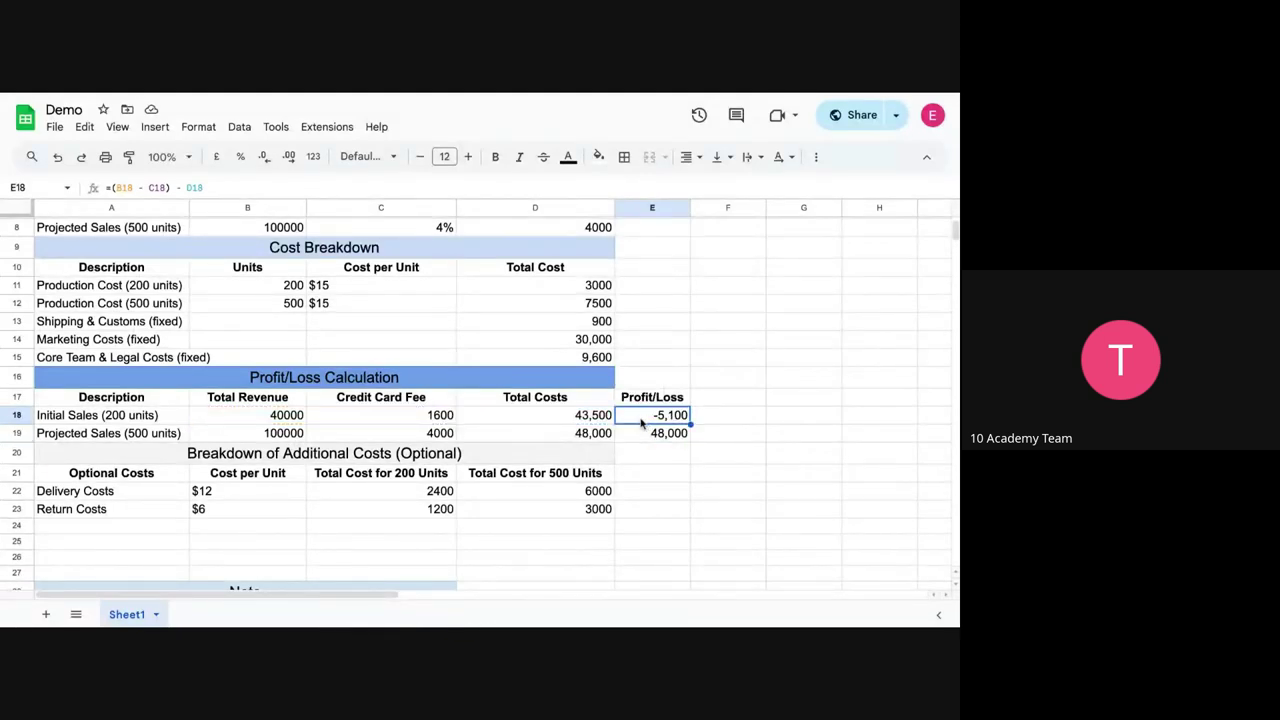
pyautogui.doubleClick(641, 421)
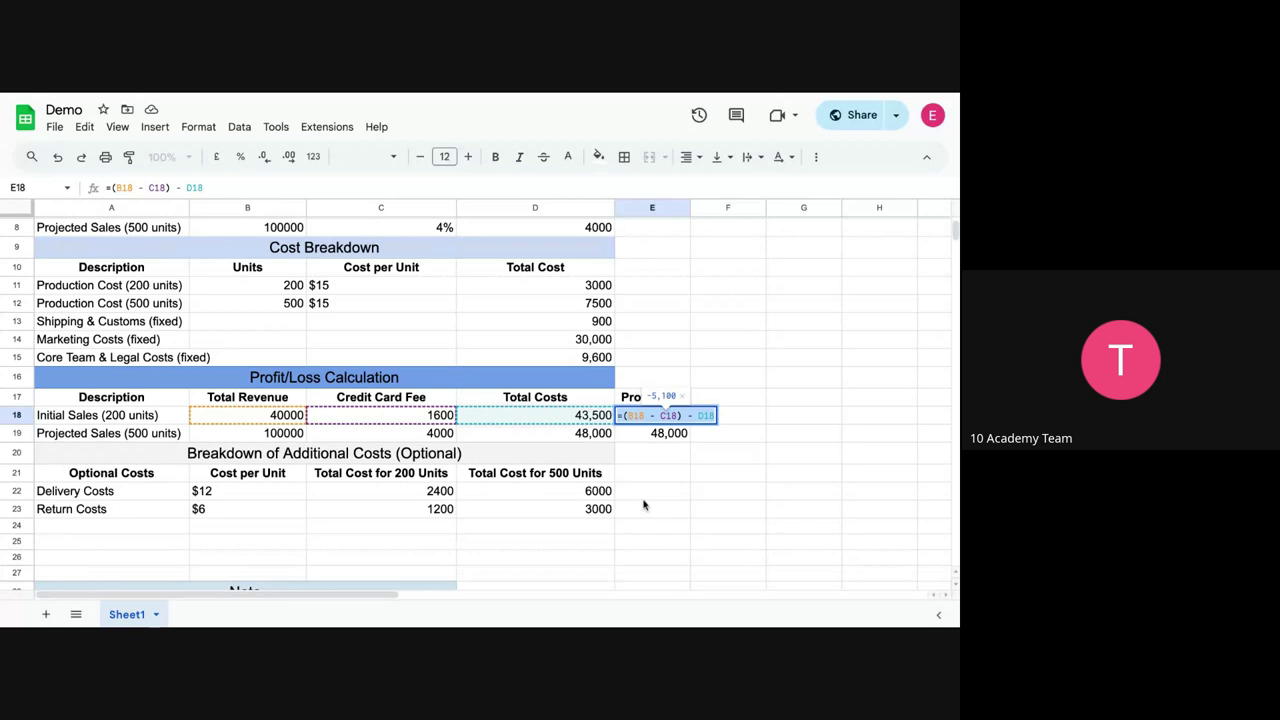
pyautogui.press('Return')
pyautogui.click(669, 420)
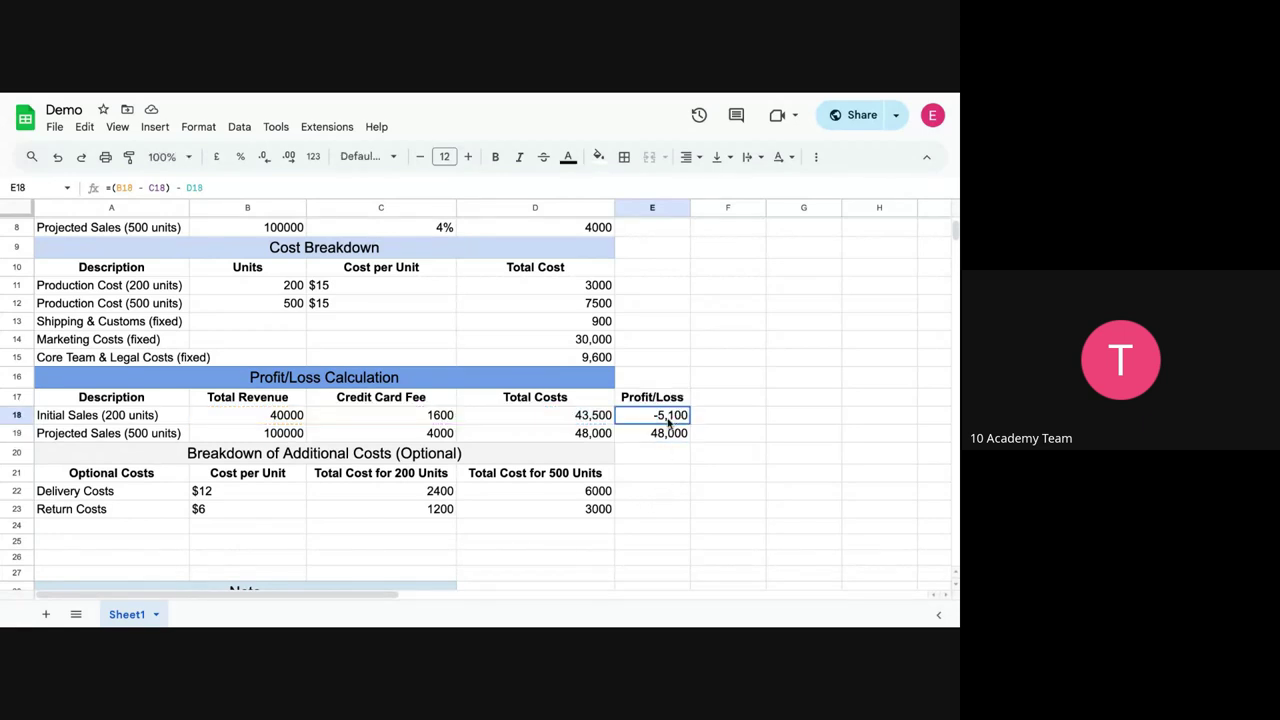
pyautogui.click(665, 430)
pyautogui.click(660, 419)
pyautogui.click(654, 437)
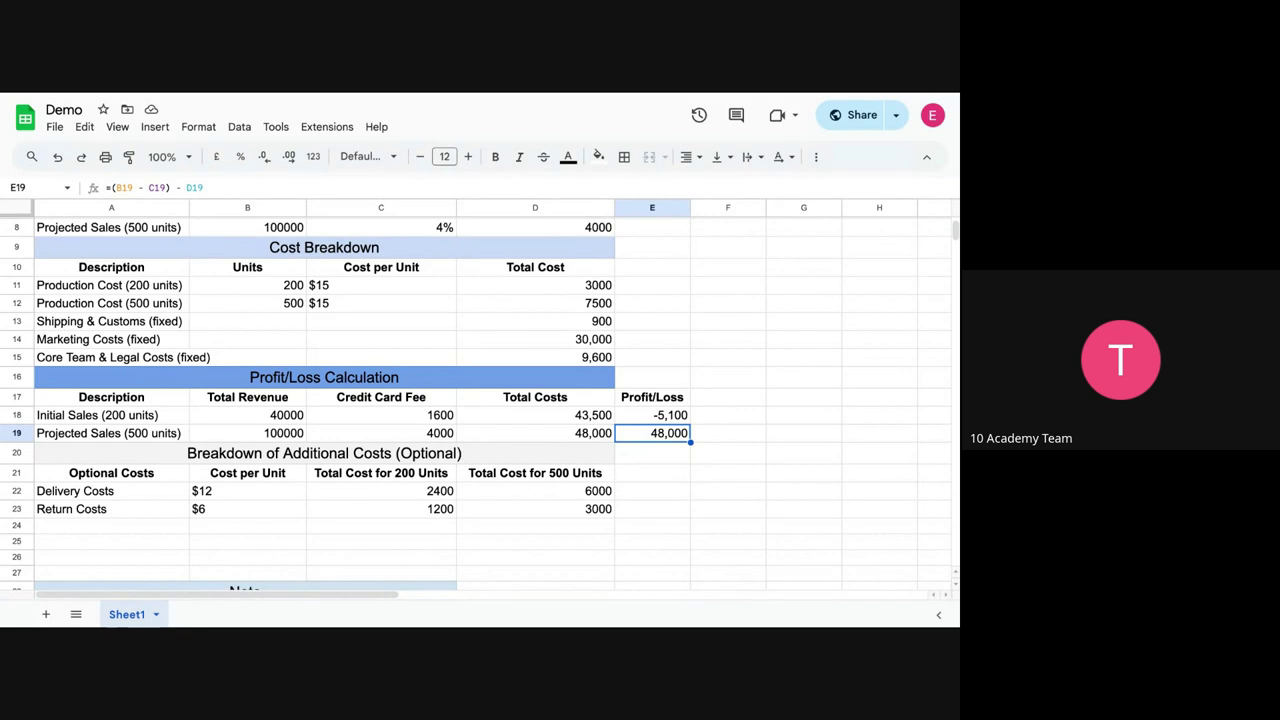
# - Review the Profit/Loss column and the initial sales result against the revenue, credit card fee and cost sections above
pyautogui.scroll(-2, 603, 517)
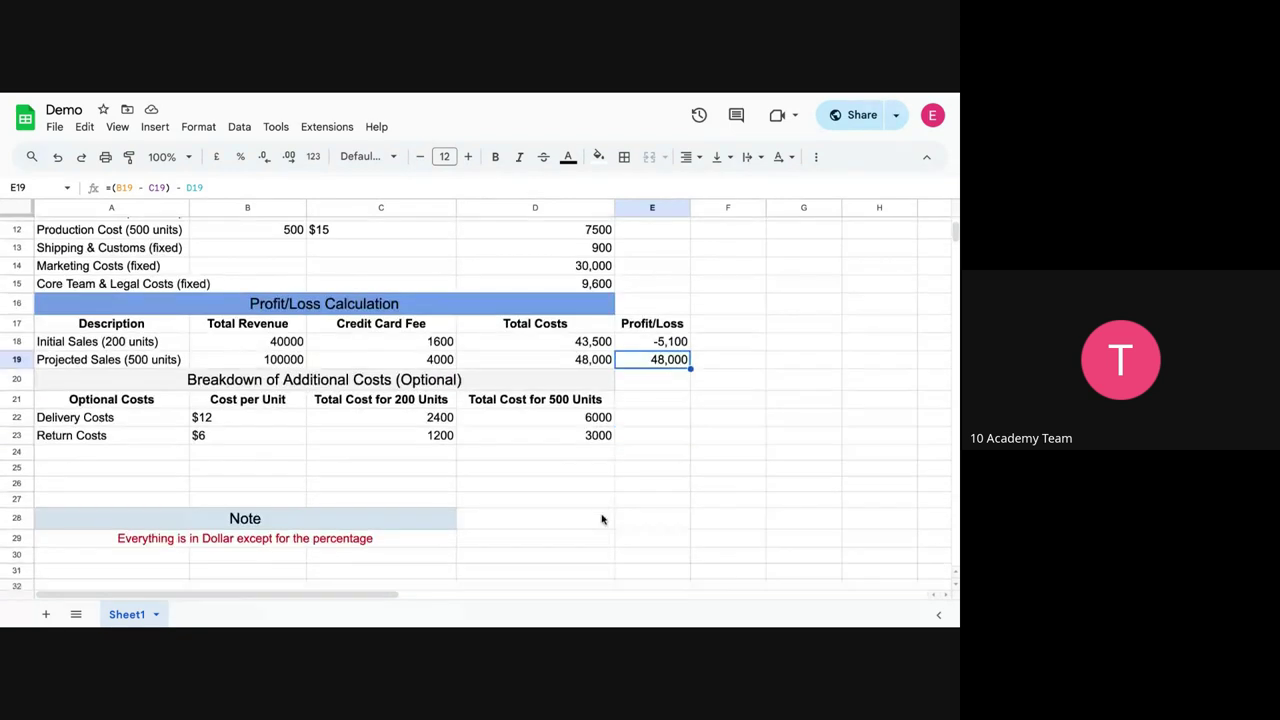
pyautogui.click(491, 324)
pyautogui.click(668, 326)
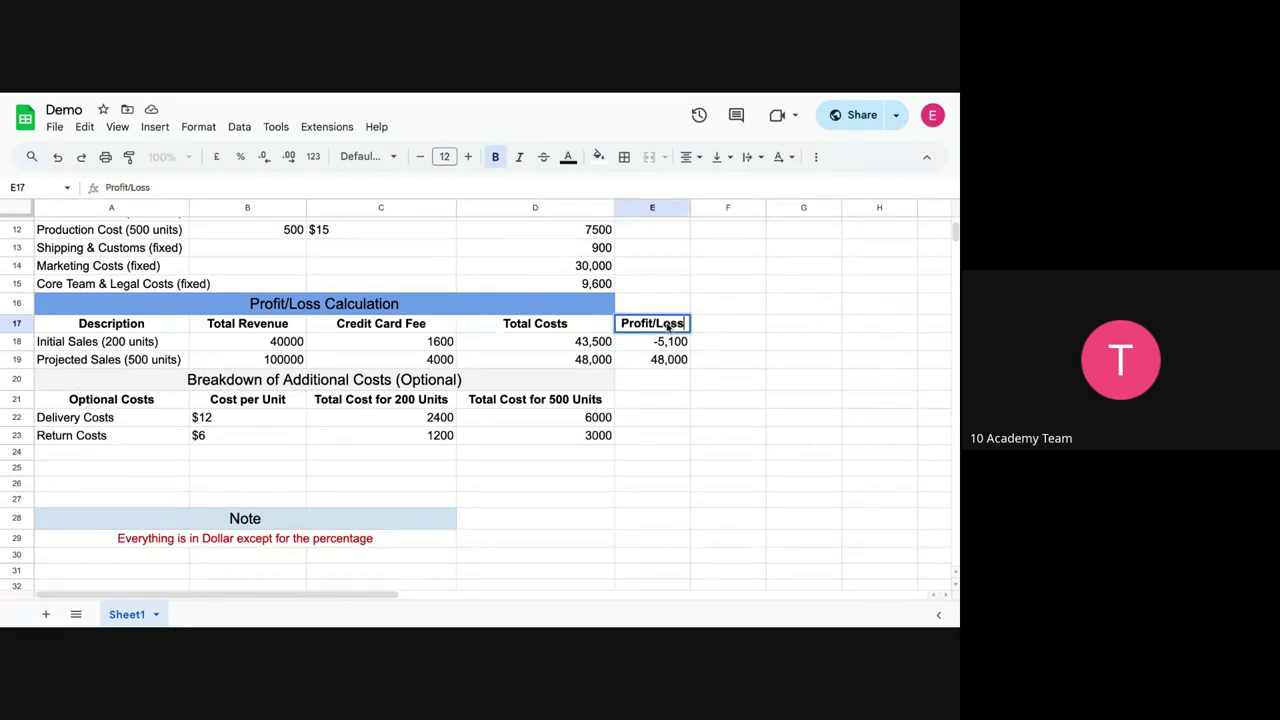
pyautogui.click(660, 346)
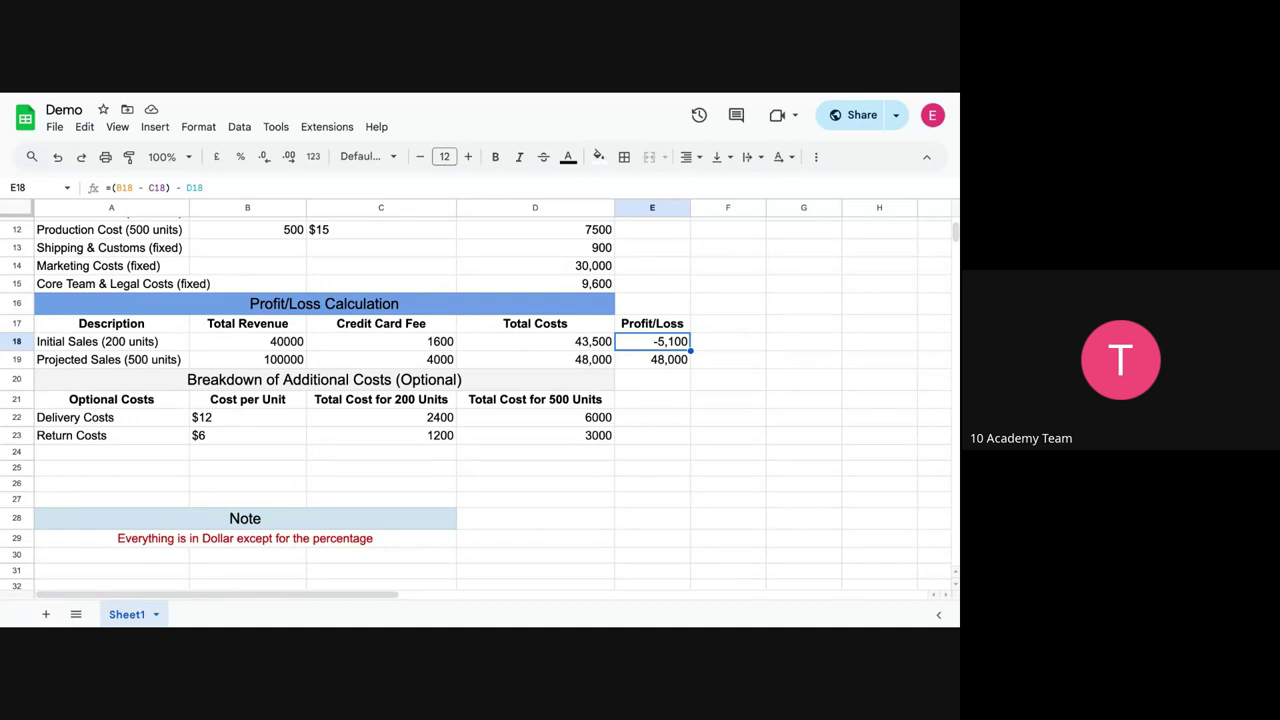
pyautogui.scroll(5, 580, 337)
pyautogui.scroll(-1, 580, 337)
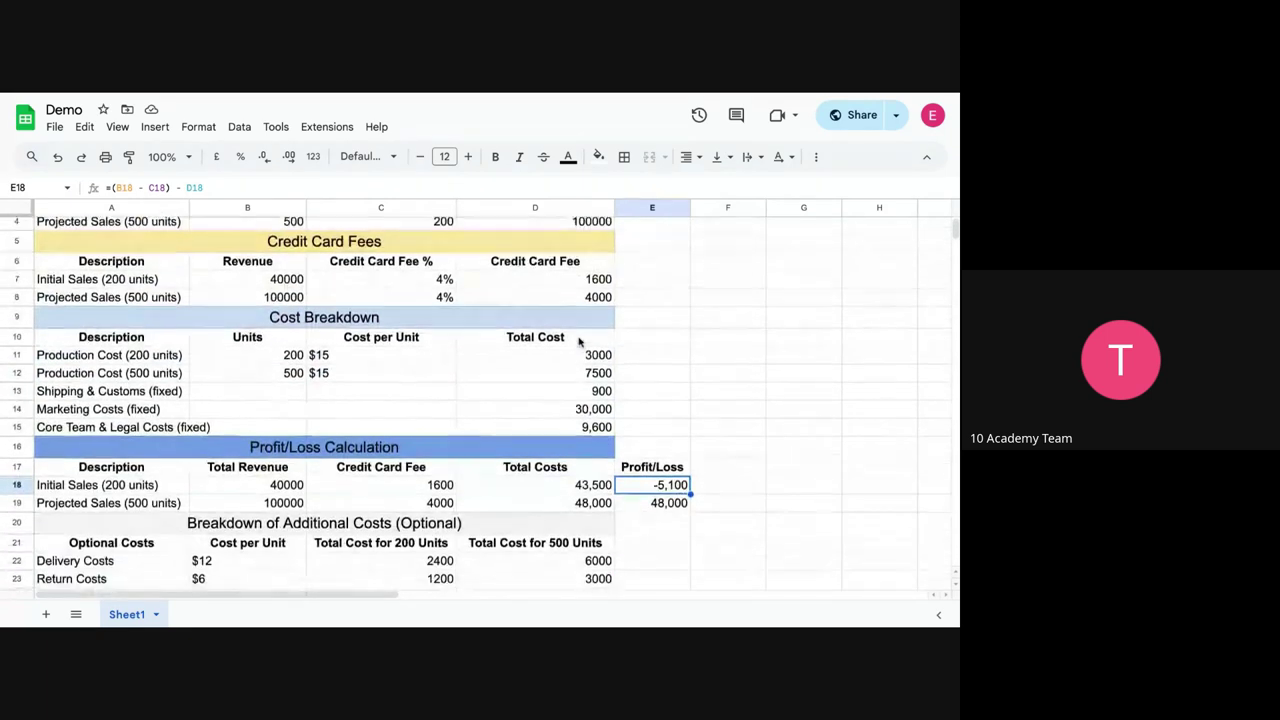
pyautogui.scroll(2, 569, 519)
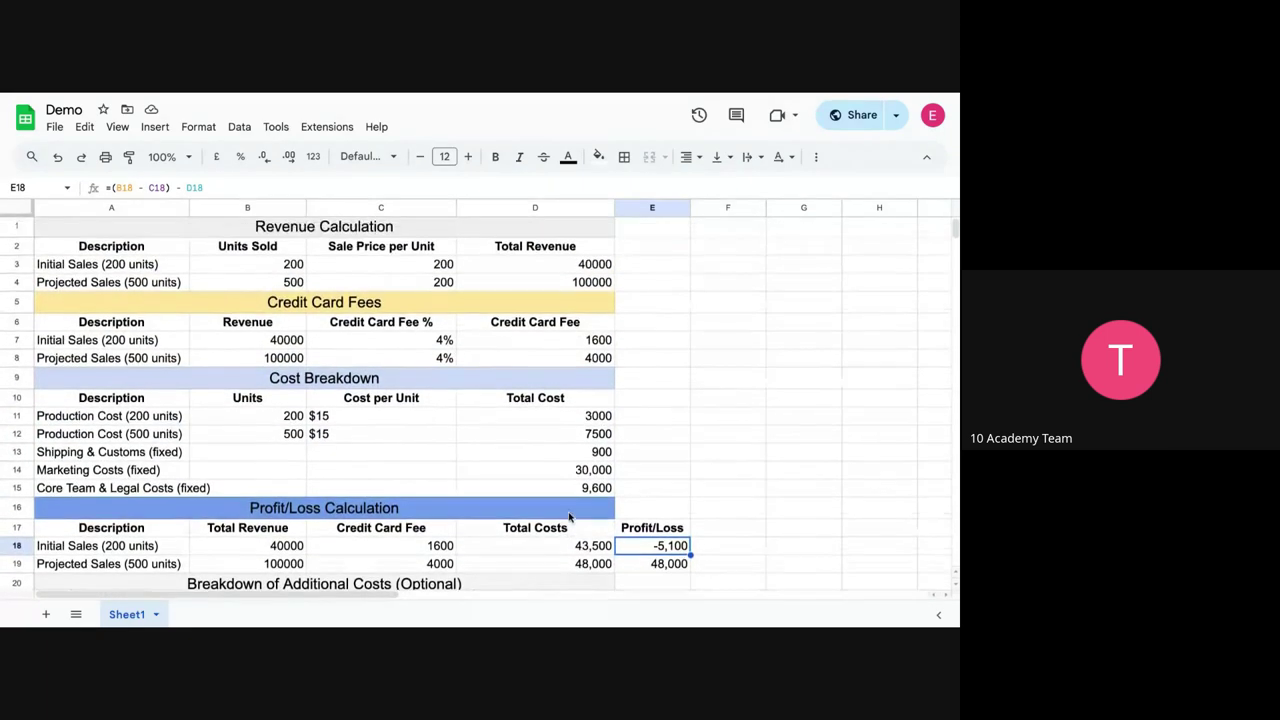
pyautogui.scroll(-3, 572, 424)
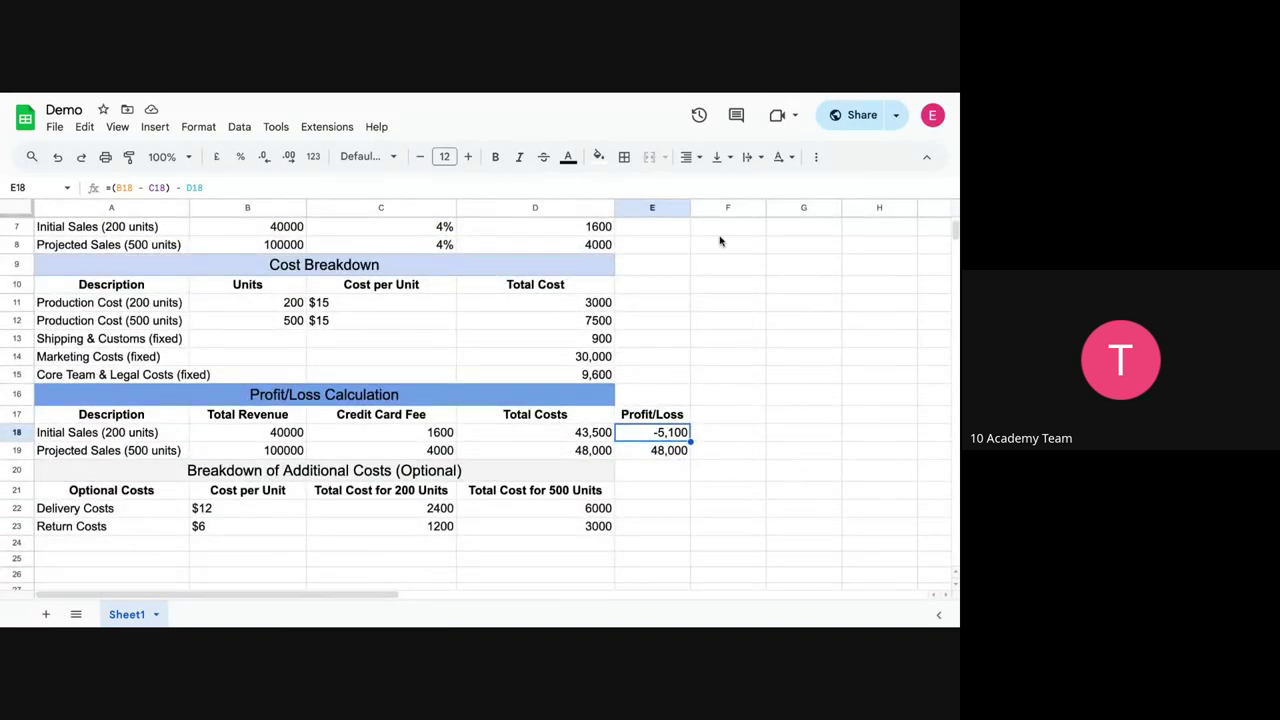
# - Switch to the Copilot chat and find the prompt asking how much funding is required to sustain operations
pyautogui.hotkey('alt', 'Tab')
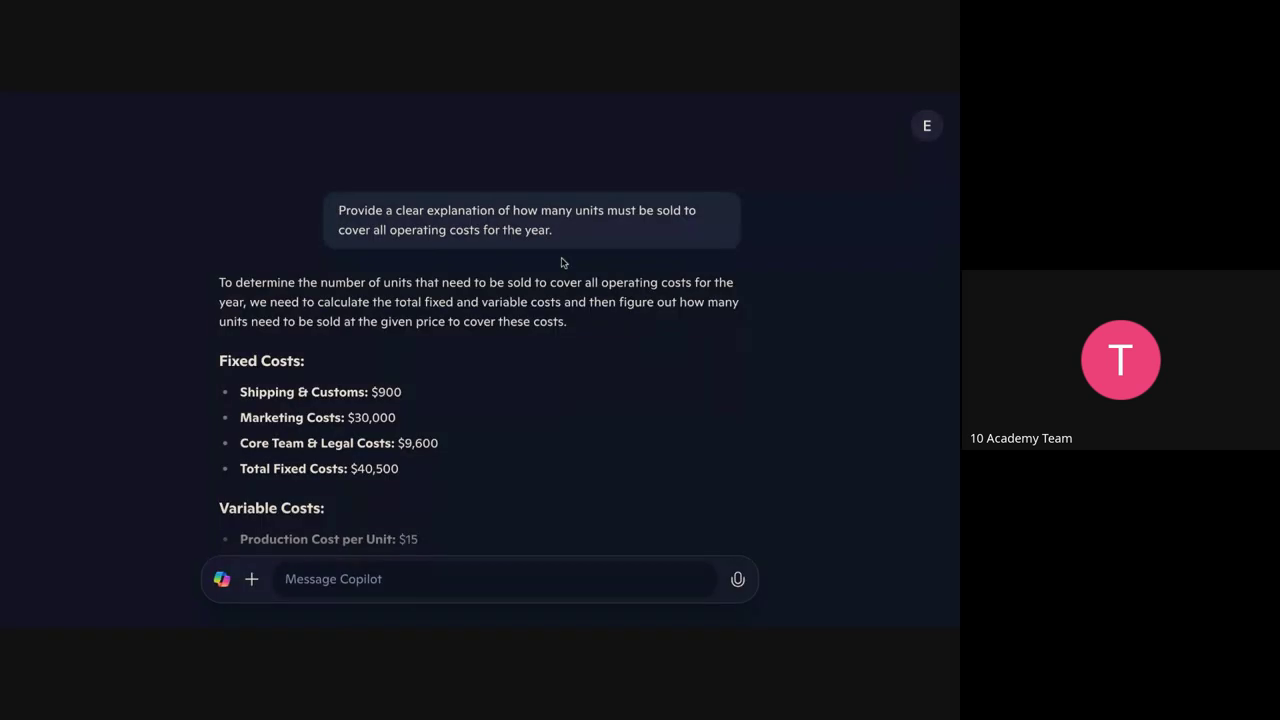
pyautogui.scroll(3, 563, 263)
pyautogui.scroll(5, 563, 263)
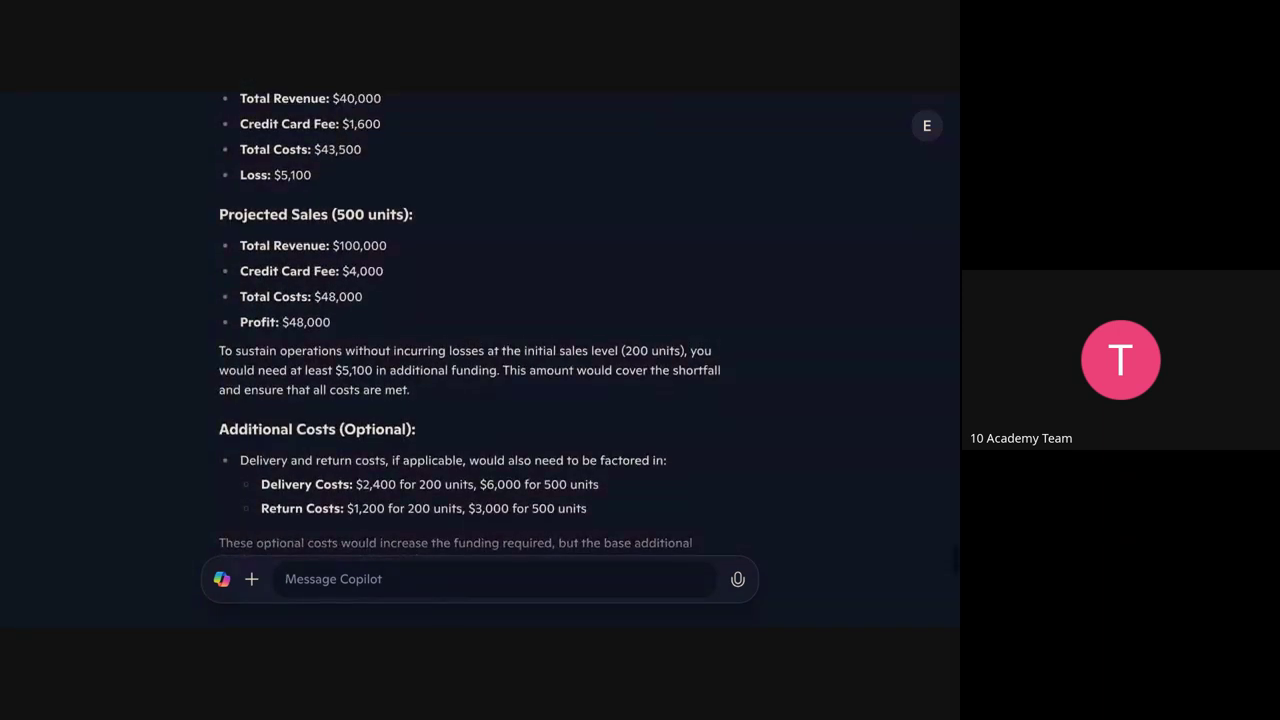
pyautogui.scroll(1, 469, 340)
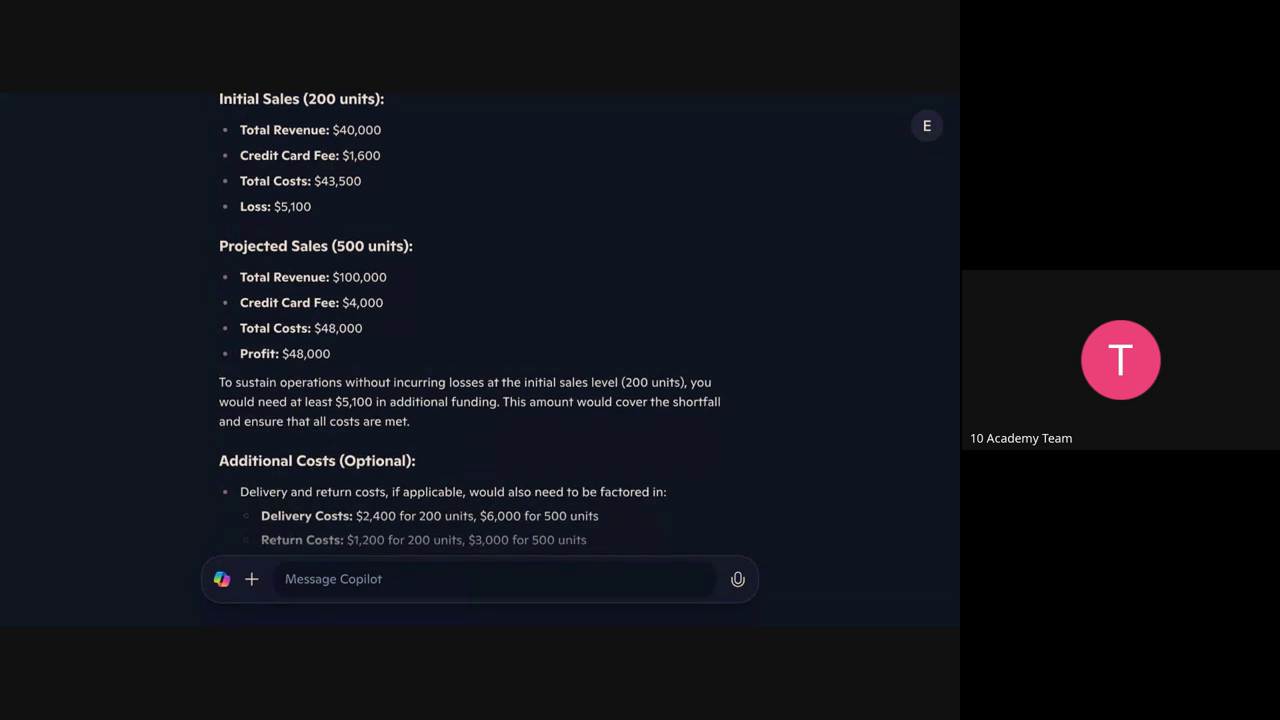
pyautogui.scroll(3, 479, 330)
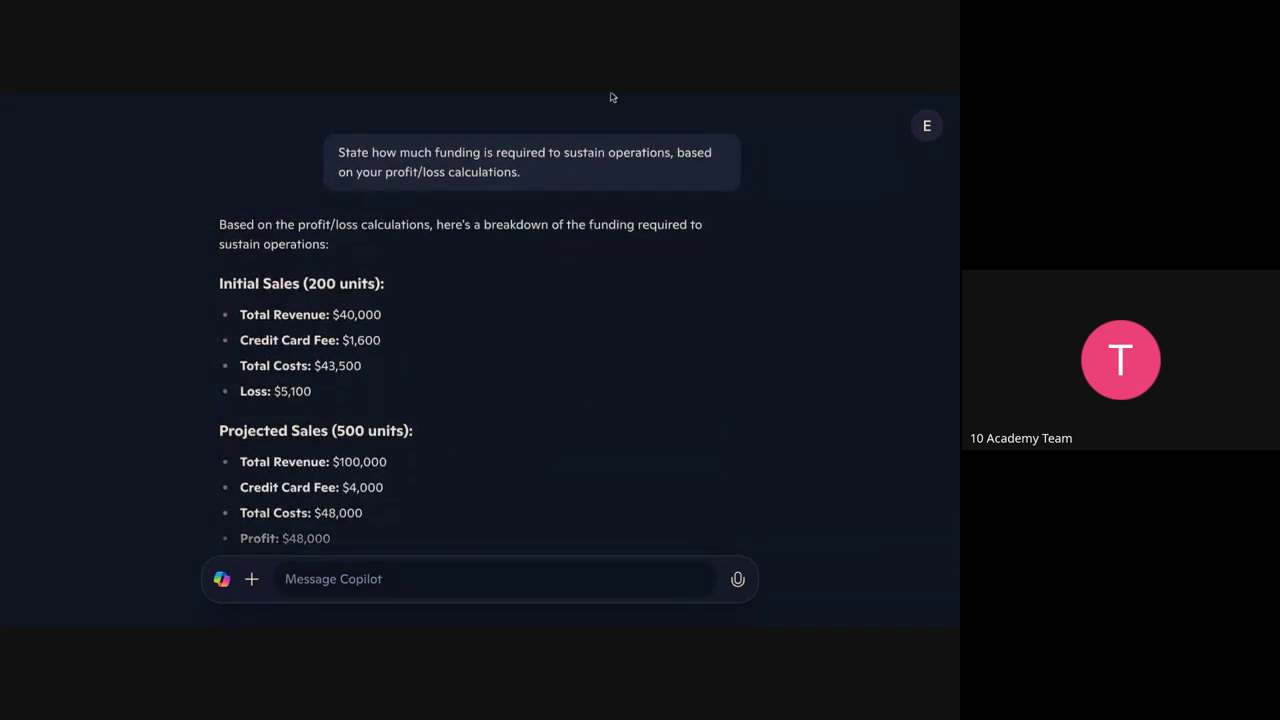
# - Return to the Demo spreadsheet and select the total costs and profit/loss block D17:F19
pyautogui.hotkey('alt', 'Tab')
pyautogui.click(437, 326)
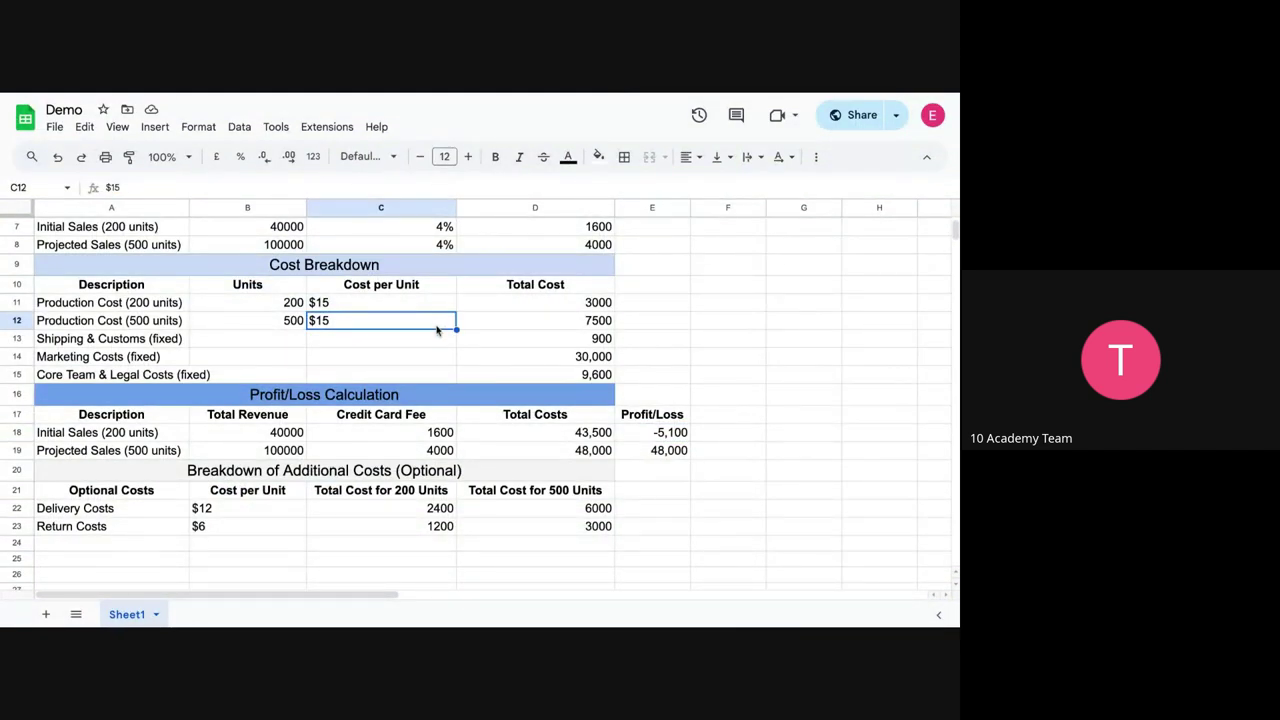
pyautogui.click(503, 415)
pyautogui.hotkey('shift', 'Right')
pyautogui.hotkey('shift', 'Right')
pyautogui.hotkey('shift', 'Down')
pyautogui.hotkey('shift', 'Down')
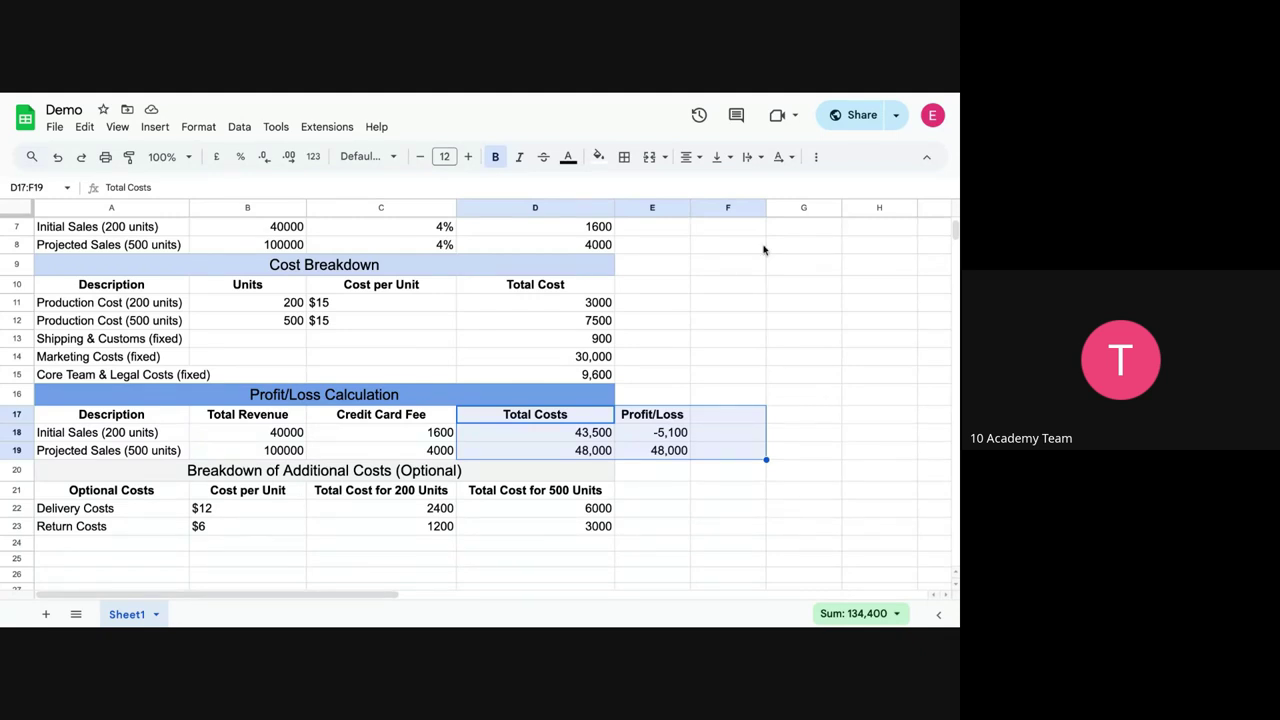
# - Switch back to Copilot and read the funding prompt with its answer's breakdowns for initial and projected sales
pyautogui.hotkey('alt', 'Tab')
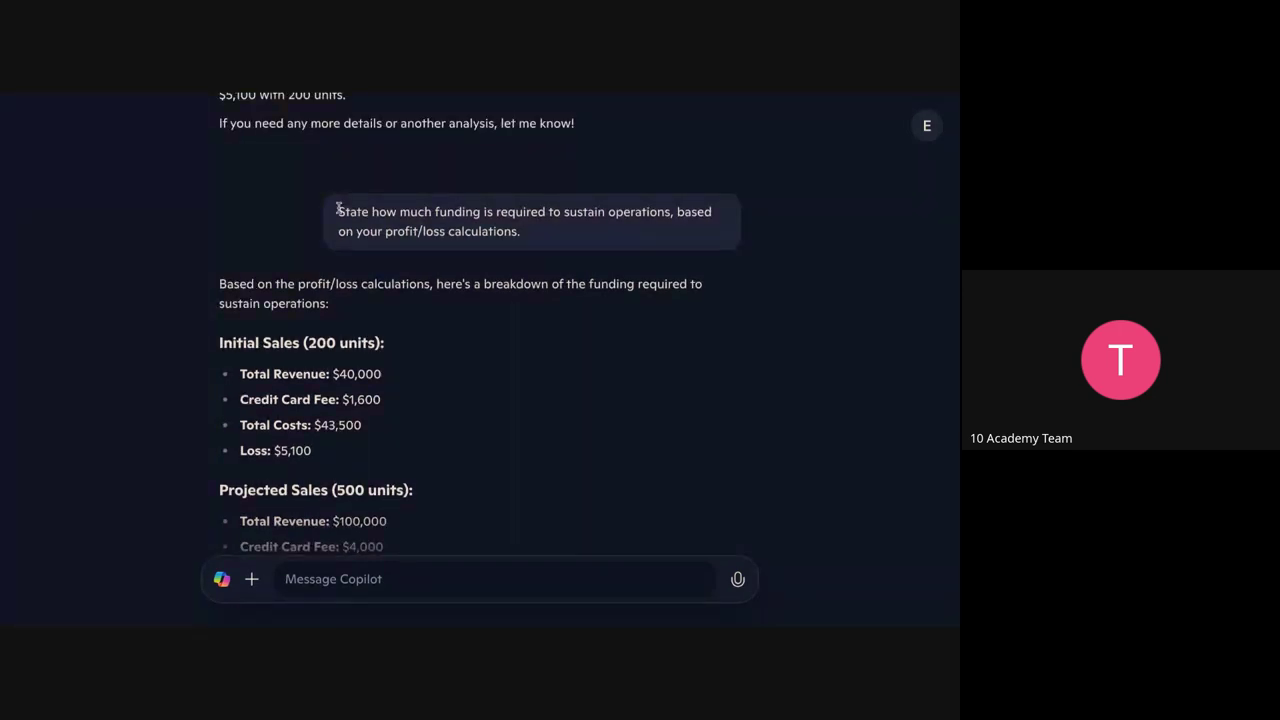
pyautogui.moveTo(337, 209); pyautogui.dragTo(516, 233)
pyautogui.click(522, 235)
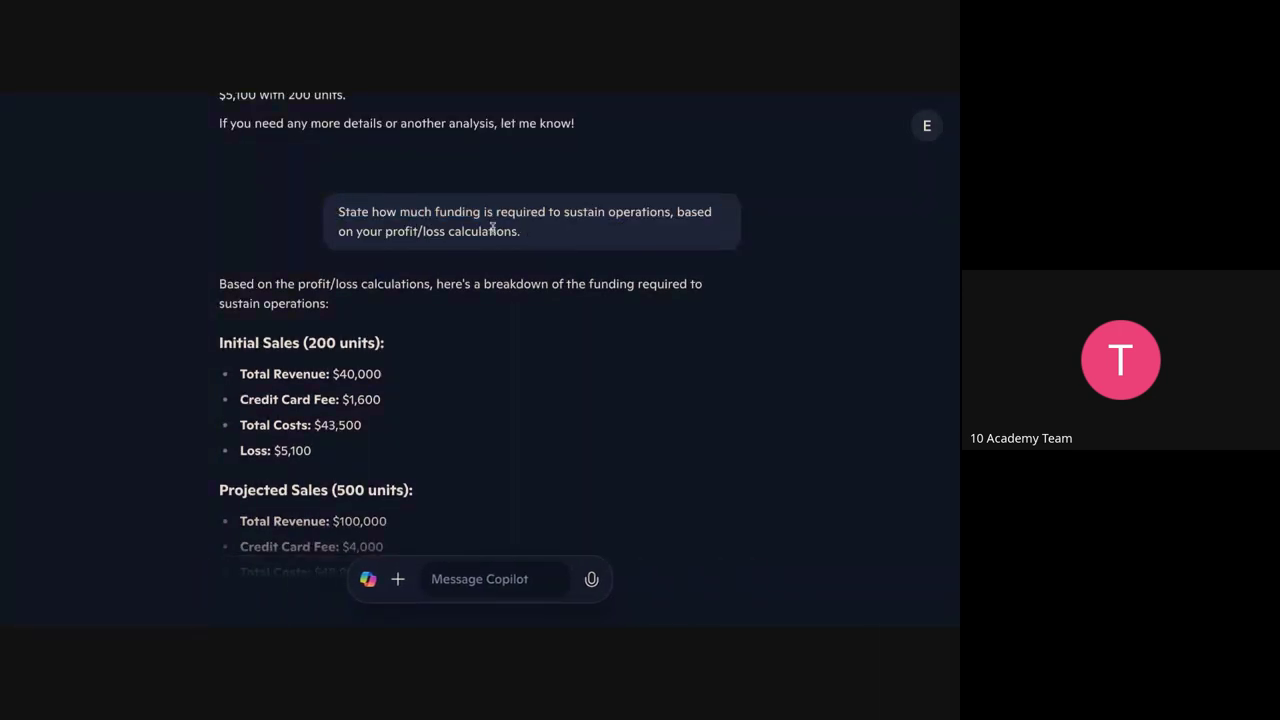
pyautogui.scroll(-1, 586, 224)
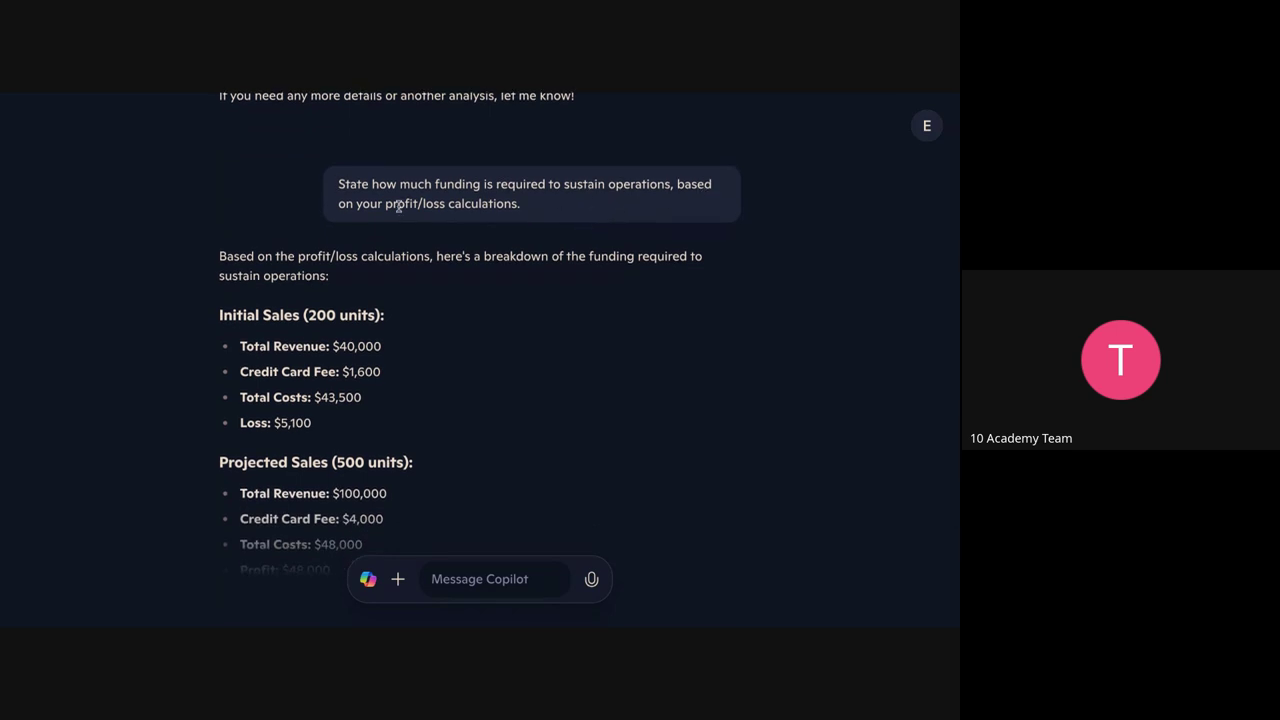
pyautogui.scroll(-2, 380, 311)
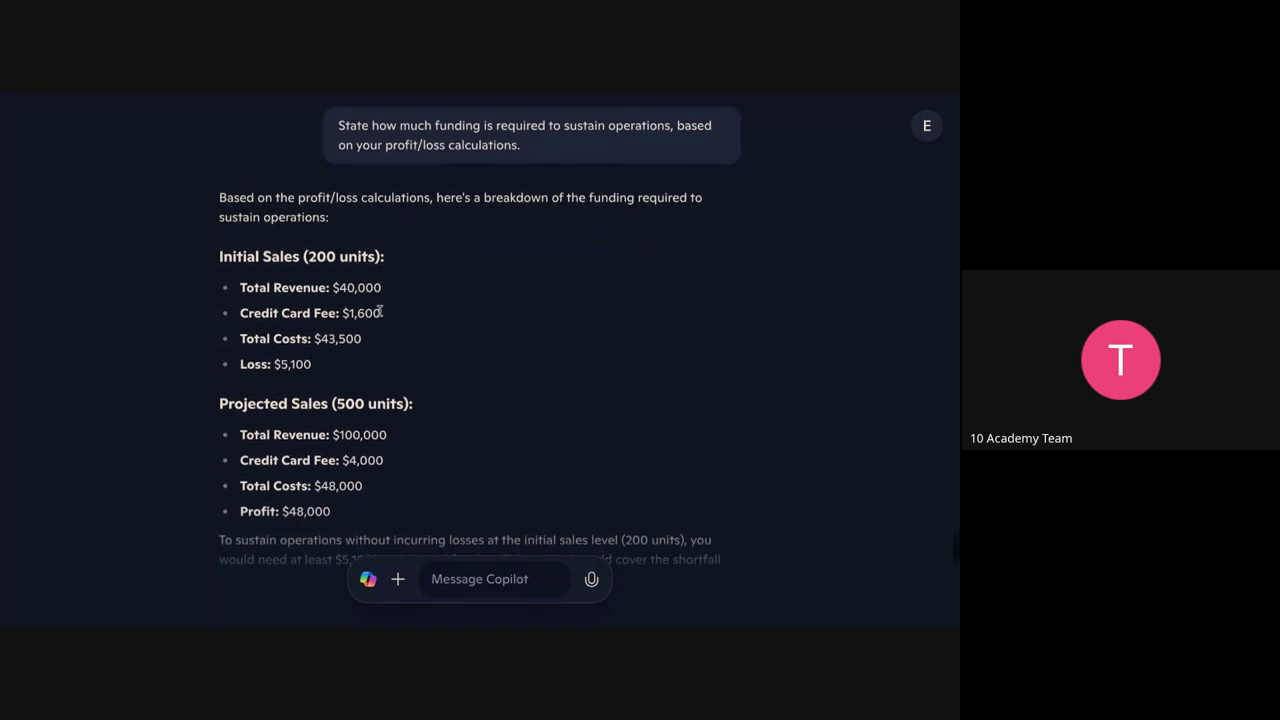
pyautogui.scroll(-3, 391, 420)
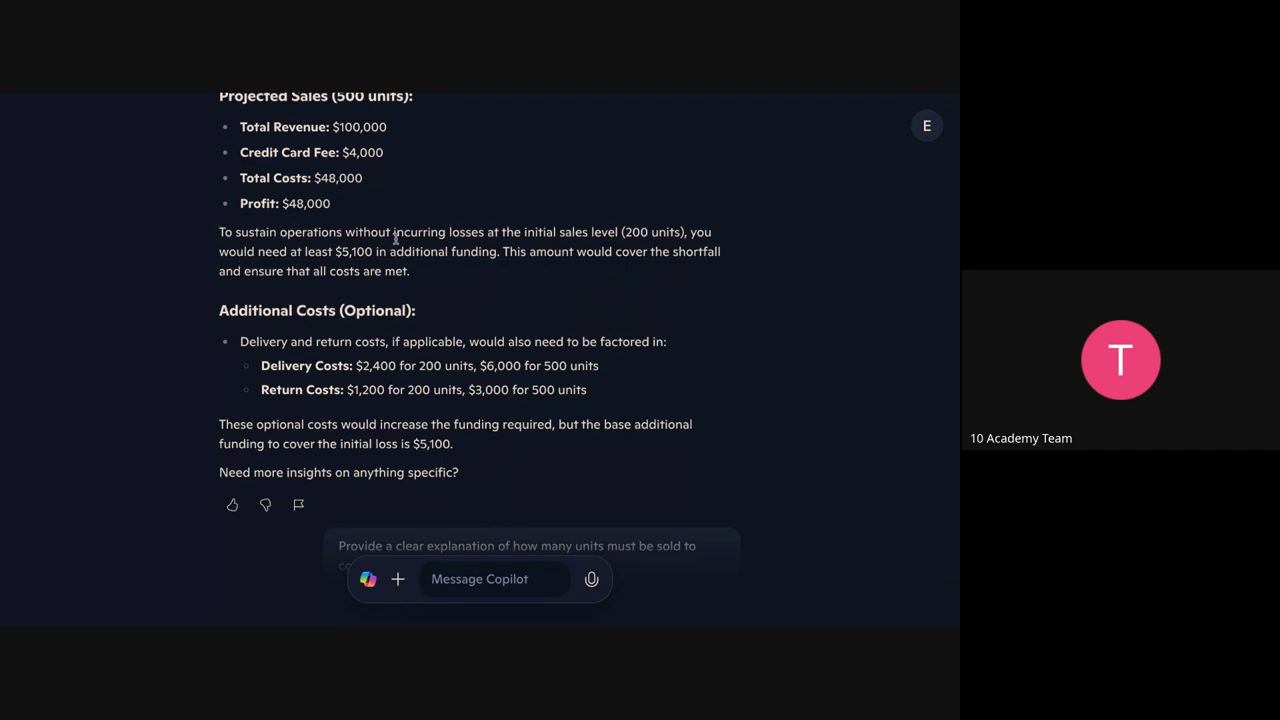
# - Check the additional funding figure for 200 units in the Copilot answer against the initial sales' profit/loss in E18 of the spreadsheet
pyautogui.moveTo(630, 238); pyautogui.dragTo(698, 238)
pyautogui.click(629, 236)
pyautogui.doubleClick(347, 251)
pyautogui.click(350, 252)
pyautogui.hotkey('ctrl', 'Tab')
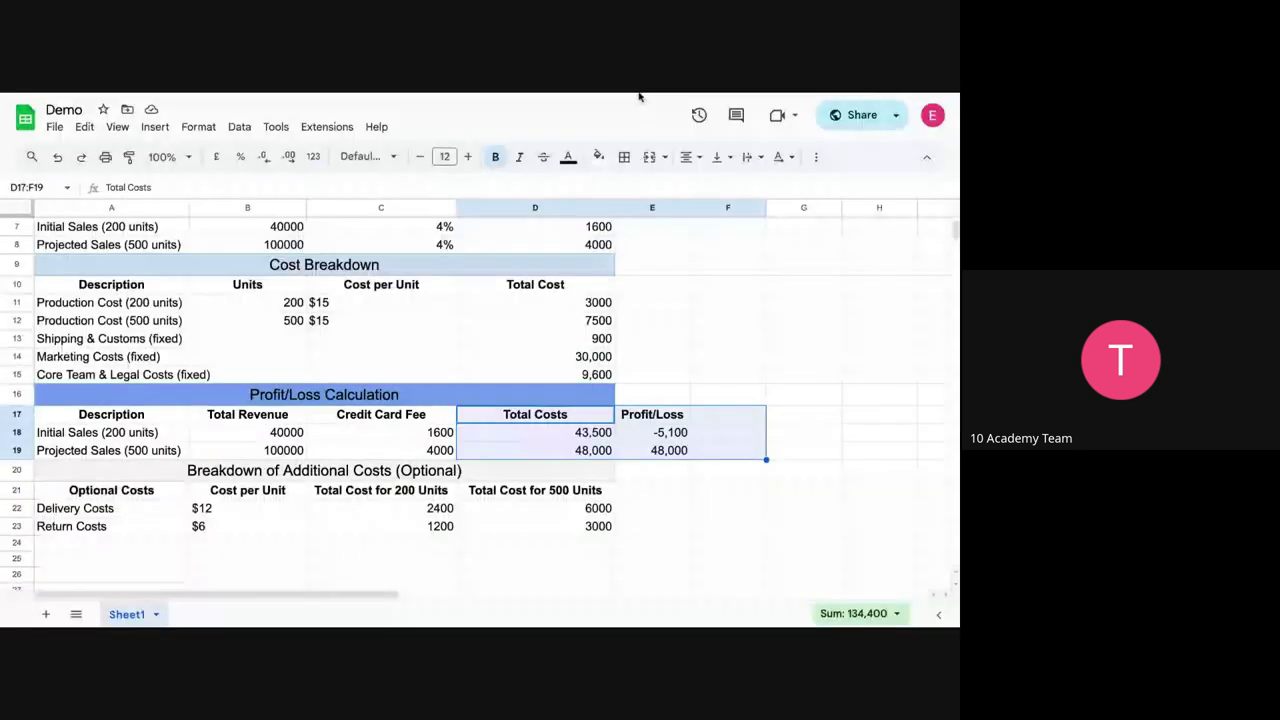
pyautogui.click(660, 432)
pyautogui.doubleClick(660, 432)
pyautogui.press('Tab')
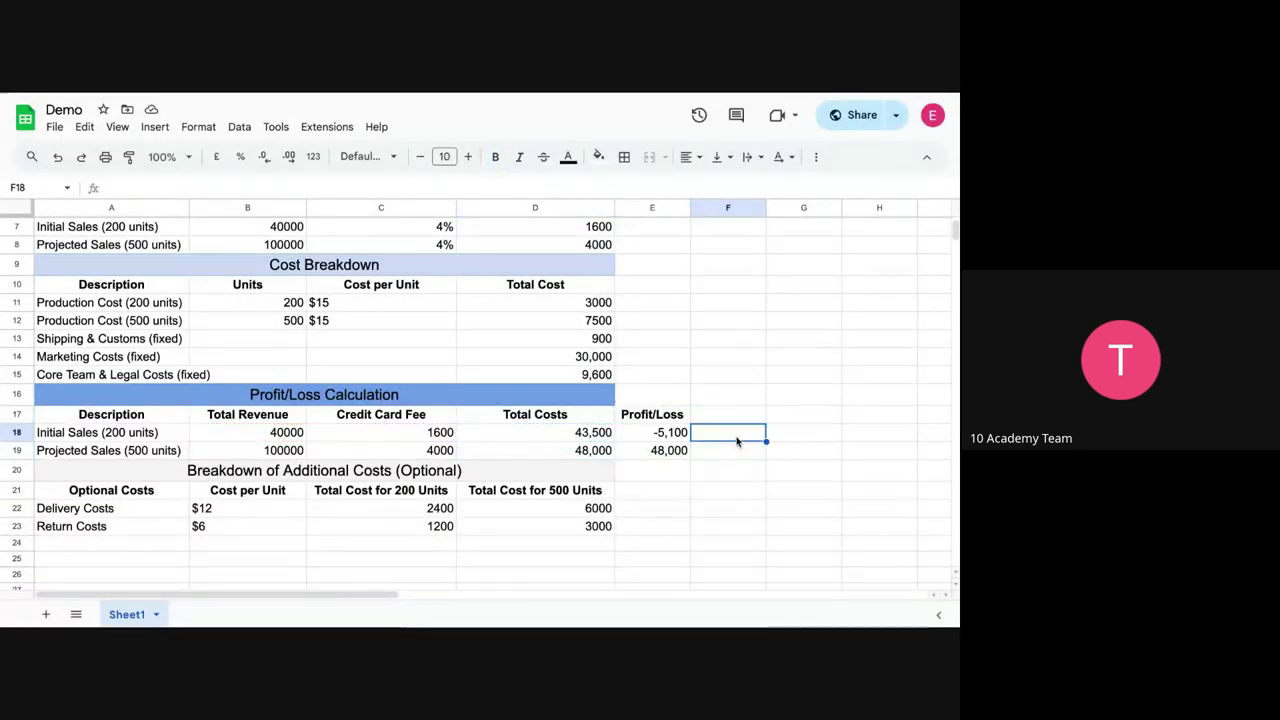
pyautogui.press('Left')
# - Review the funding amount and optional delivery and return costs in the Copilot answer, and return to the spreadsheet
pyautogui.hotkey('ctrl', 'Tab')
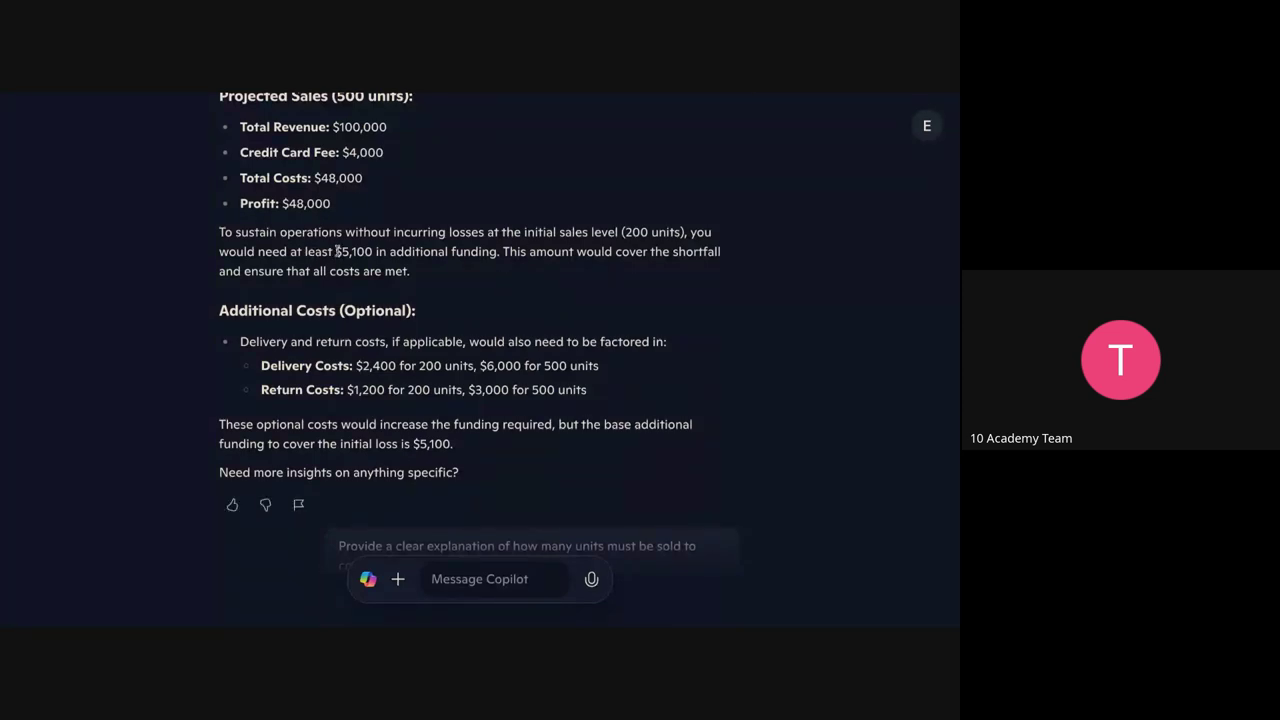
pyautogui.moveTo(338, 251); pyautogui.dragTo(380, 252)
pyautogui.scroll(-1, 352, 338)
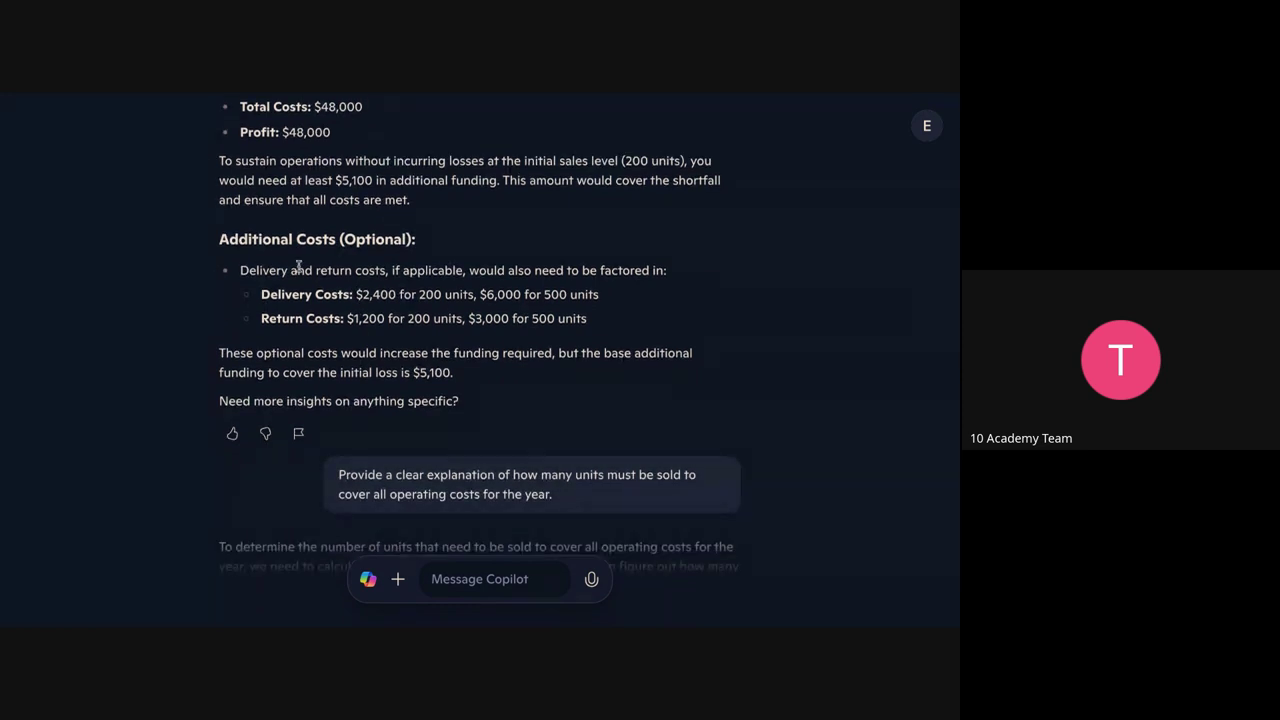
pyautogui.scroll(1, 436, 216)
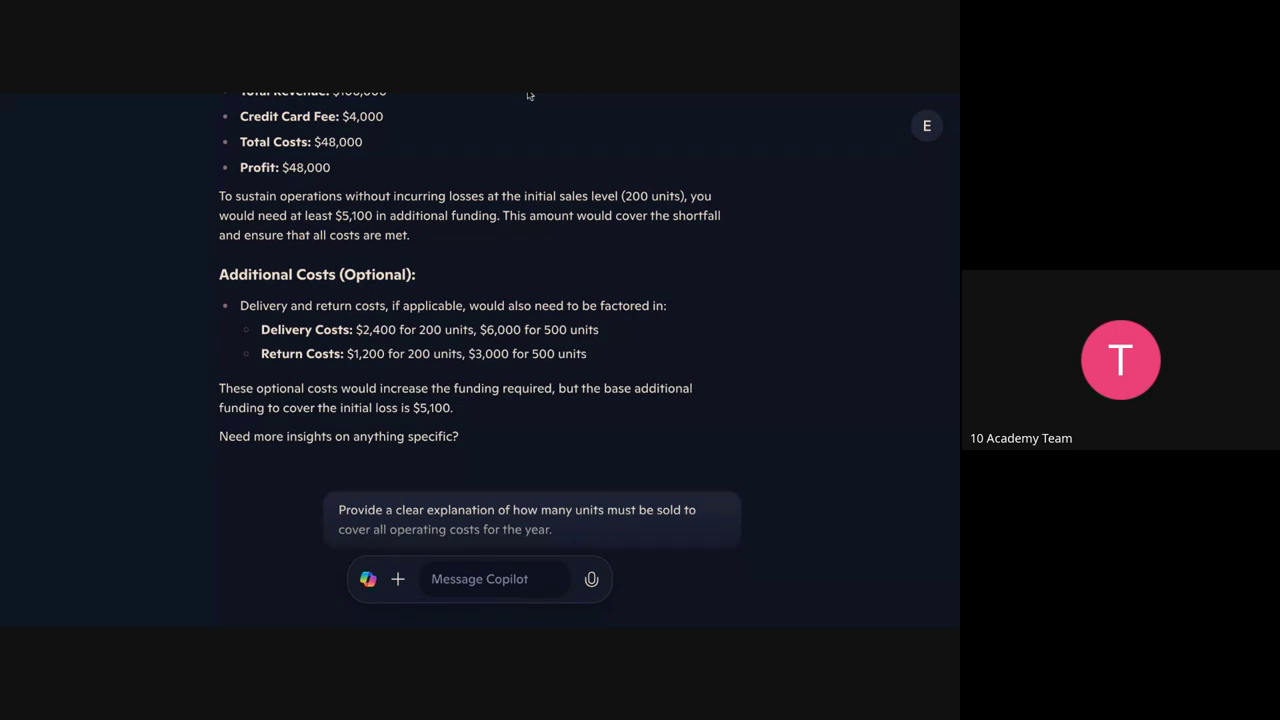
pyautogui.hotkey('ctrl', 'Tab')
pyautogui.scroll(1, 597, 320)
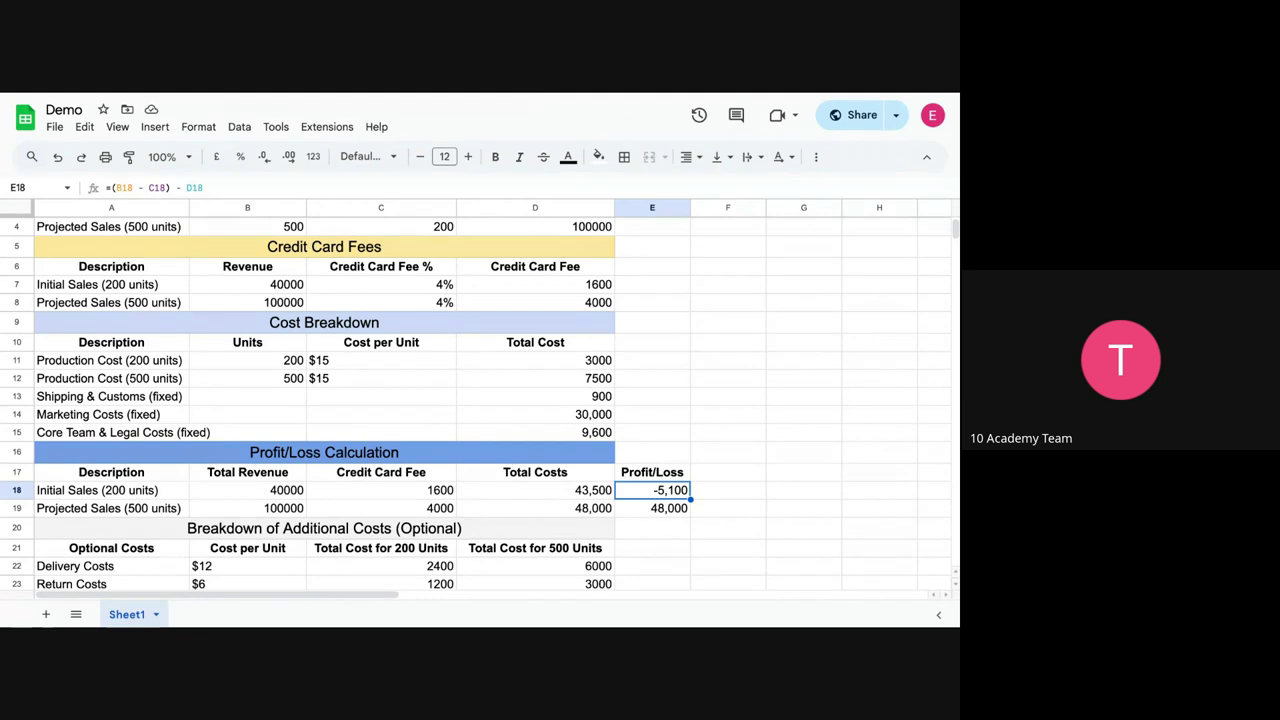
# - Switch to the Google Meet call, check the in-call messages, and close the chat
pyautogui.hotkey('alt', 'Tab')
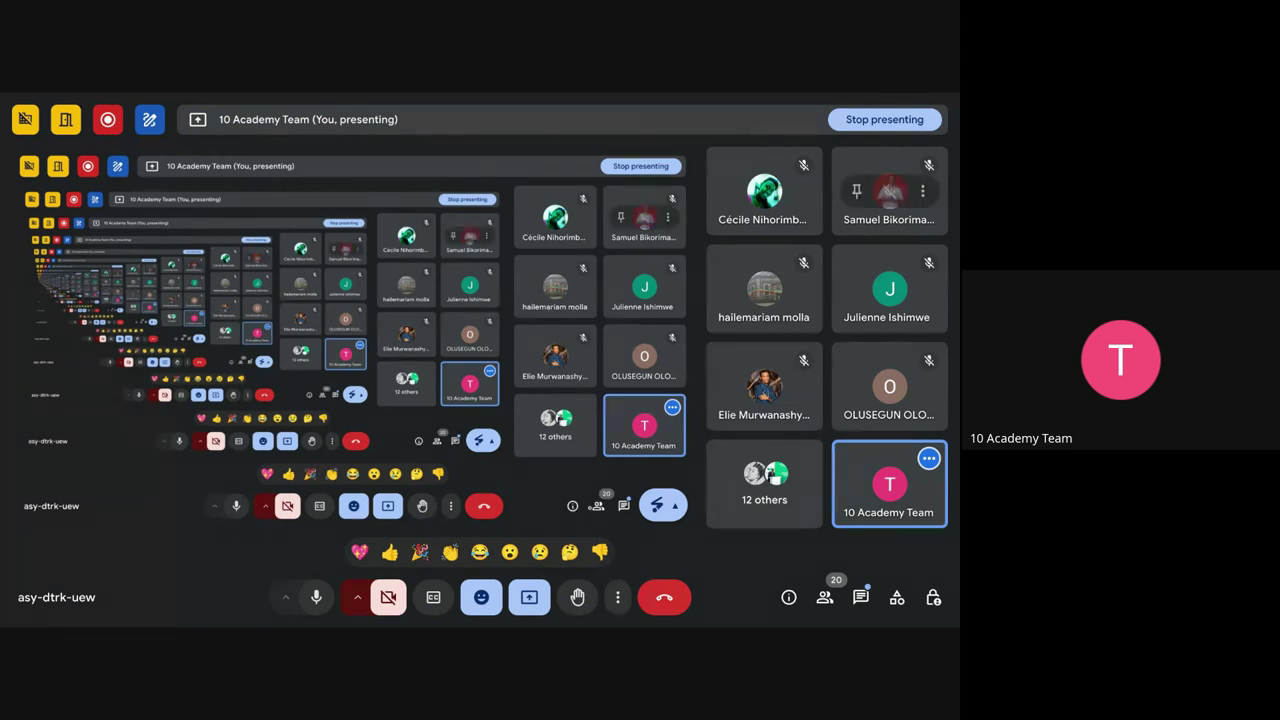
pyautogui.click(860, 597)
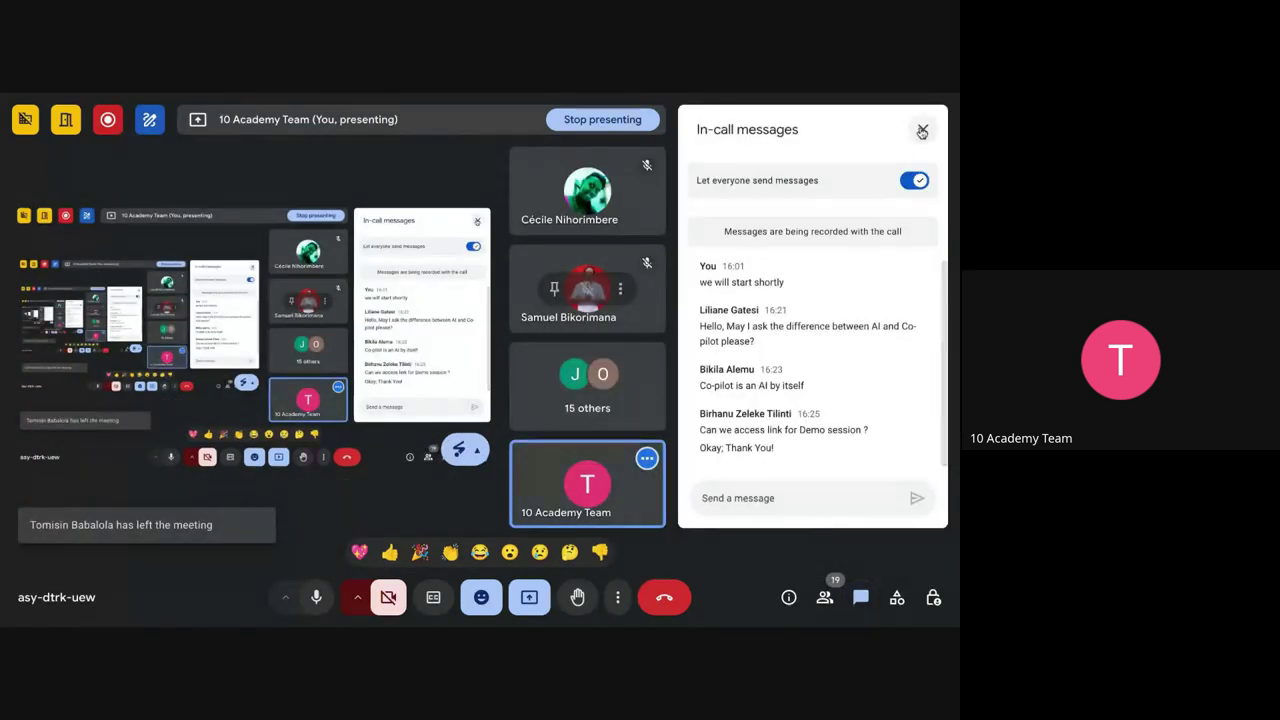
pyautogui.click(922, 131)
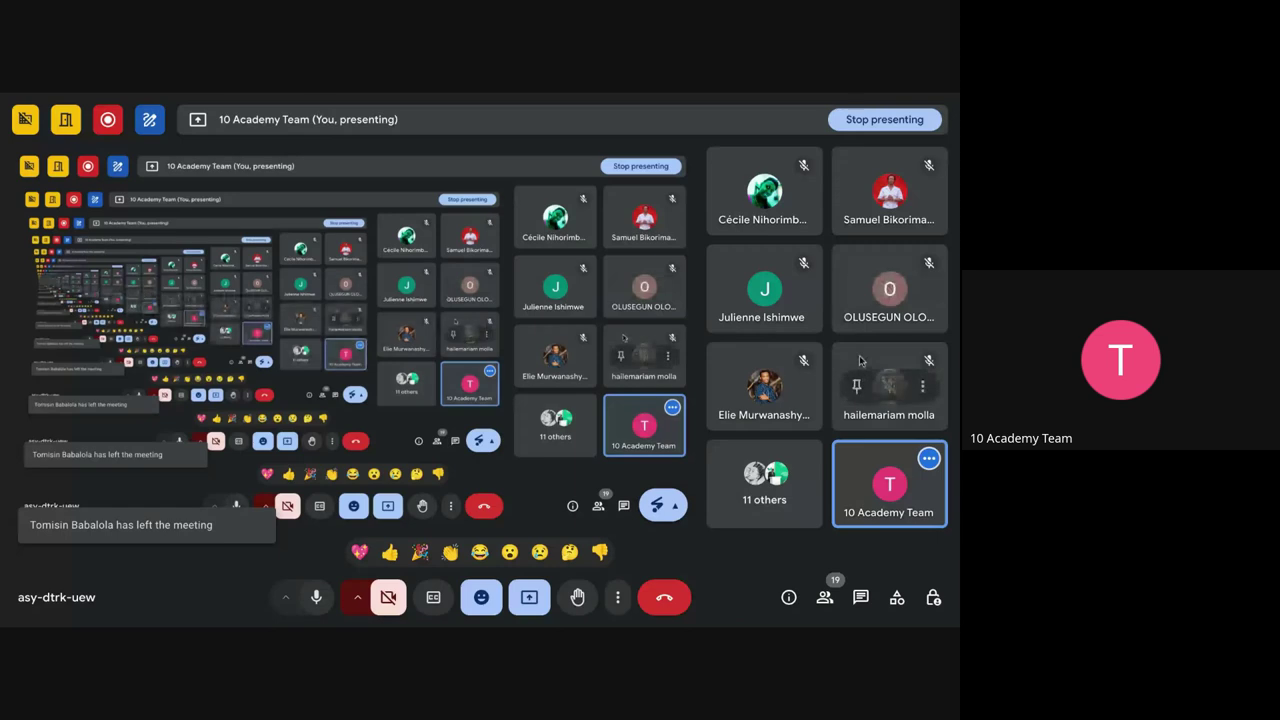